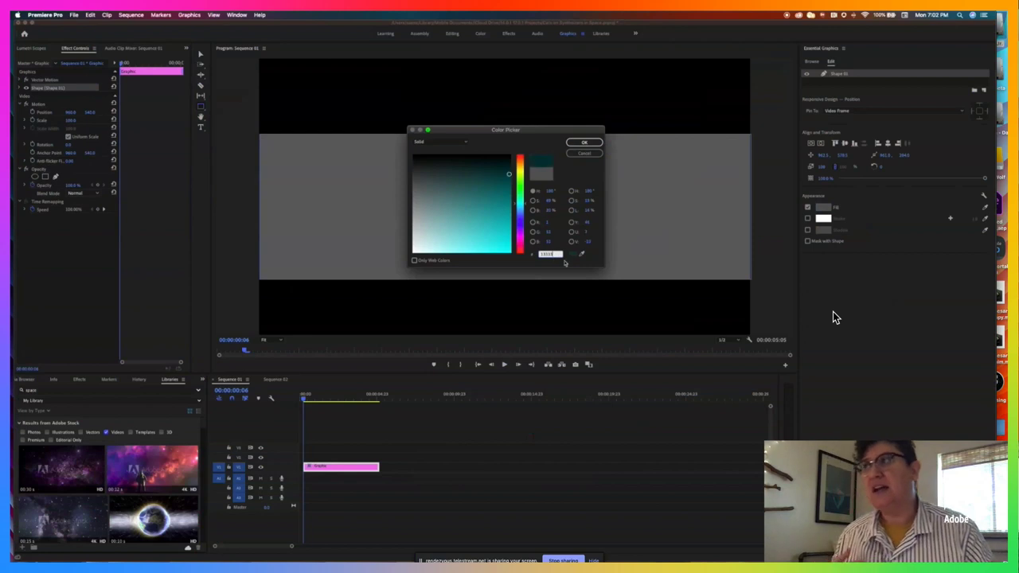
Step: Fill the keyboard background rectangle with a dark teal colour
type("4D3E")
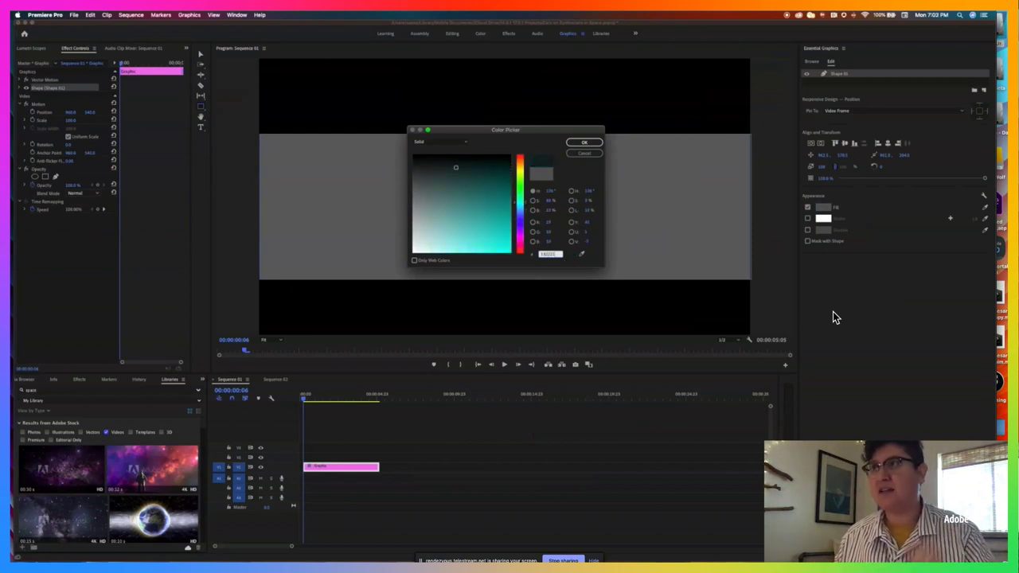
key("Return")
Step: Draw a tall cream piano key at the start of the keyboard background and duplicate it to make adjacent keys
left_click_drag(268, 138, 307, 269)
key("Return")
key("super+c")
key("super+v")
left_click_drag(287, 204, 378, 233)
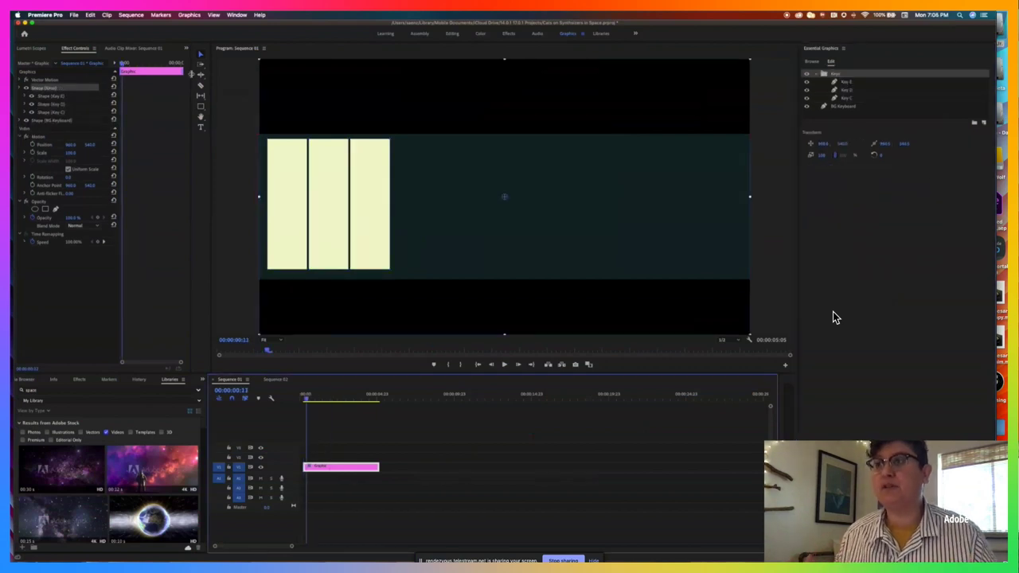
Step: Draw a shorter, narrow black-key shape over the gap between the first two keys and fill it dark teal like the background
left_click_drag(294, 139, 318, 236)
left_click(822, 250)
key("Return")
Step: Duplicate the narrow black-key shape over the gap between the second and third keys, and move the mask layer into the Keys group
key("super+c")
key("super+v")
key("shift+Right")
key("shift+Right")
key("shift+Right")
key("shift+Right")
key("shift+Right")
key("shift+Right")
key("shift+Right")
key("shift+Right")
key("shift+Right")
key("shift+Right")
key("shift+Right")
key("shift+Right")
key("shift+Right")
key("shift+Right")
key("shift+Right")
key("shift+Right")
key("shift+Right")
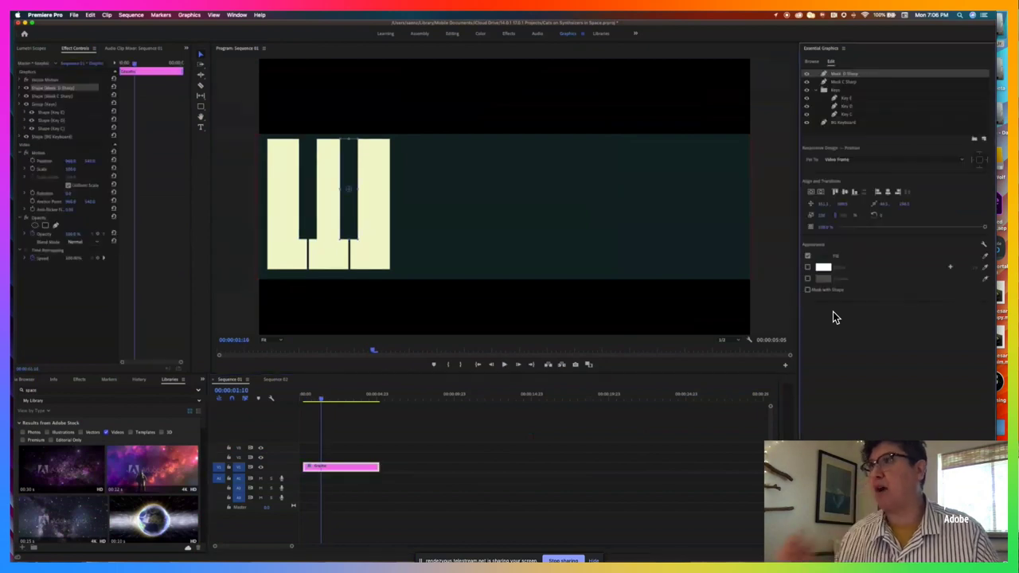
left_click_drag(850, 84, 850, 93)
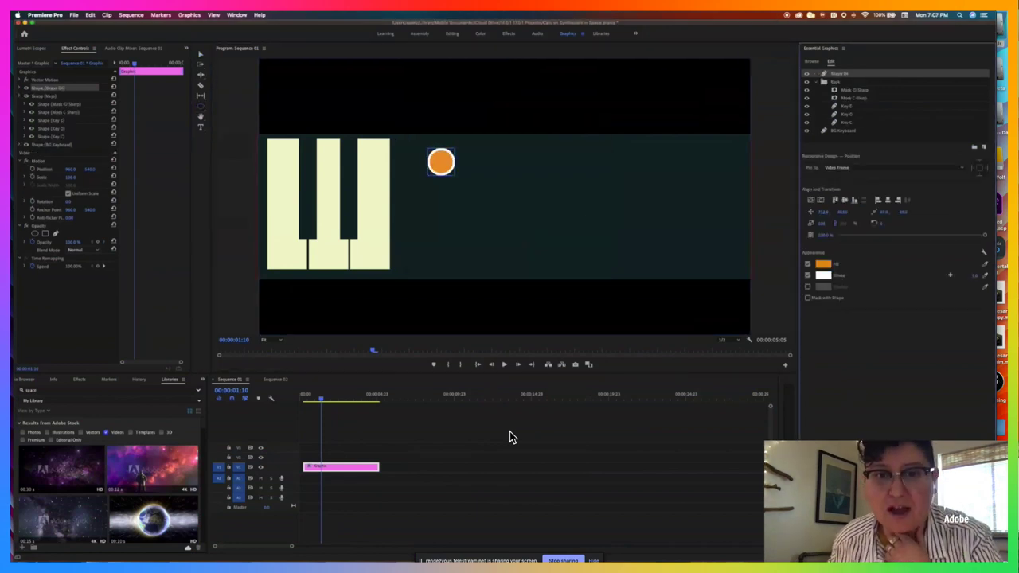
Step: Review in the timelapse how the dial line gets a Round Cap stroke and how extra monitor buttons are added
mouse_move(436, 463)
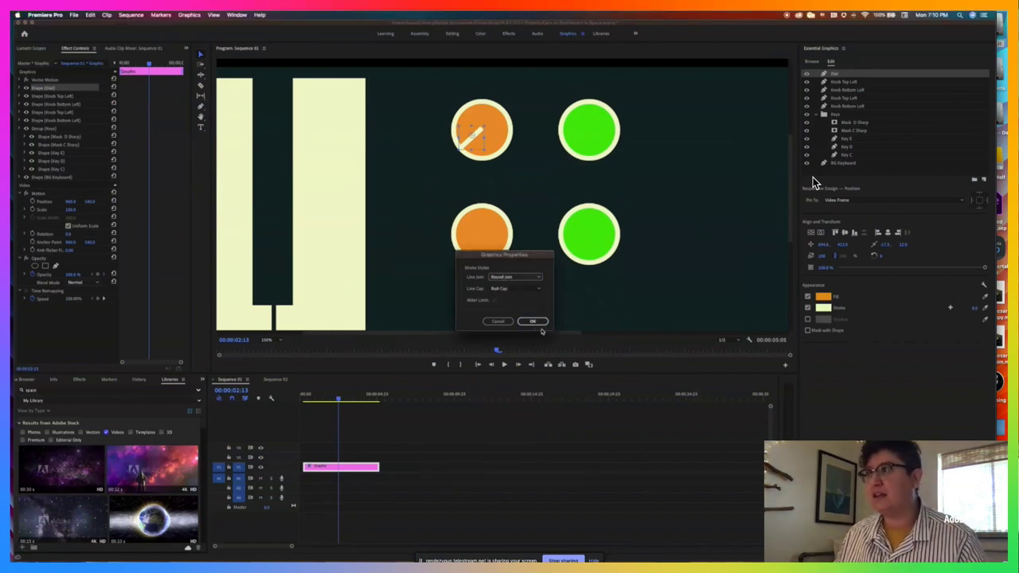
left_click(505, 460)
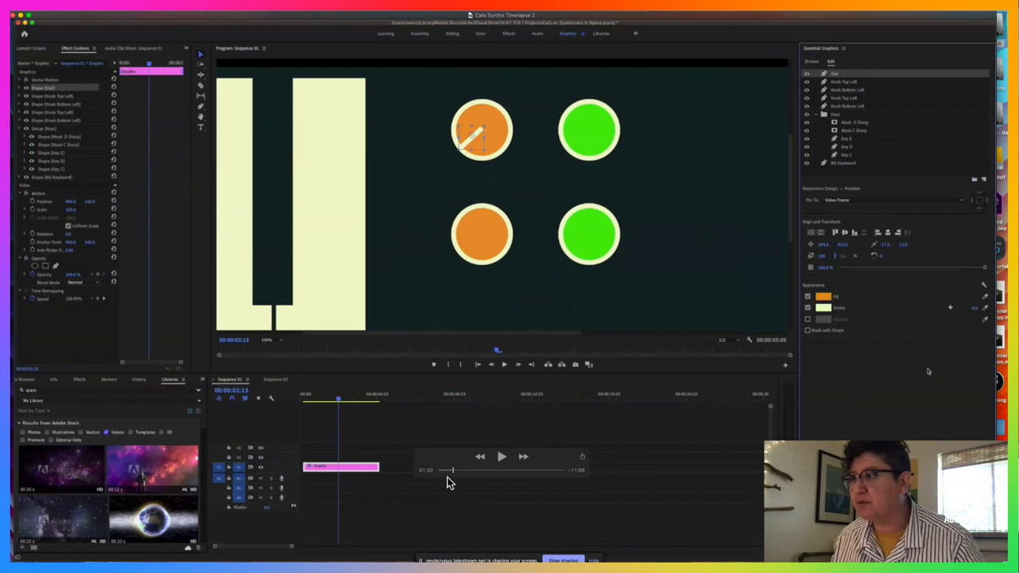
left_click_drag(453, 471, 451, 471)
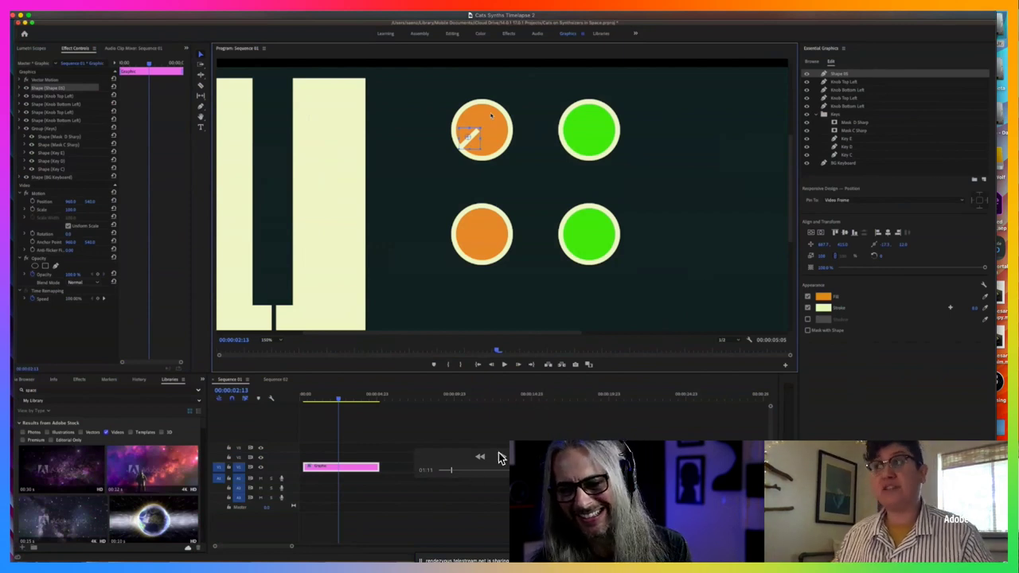
left_click(454, 470)
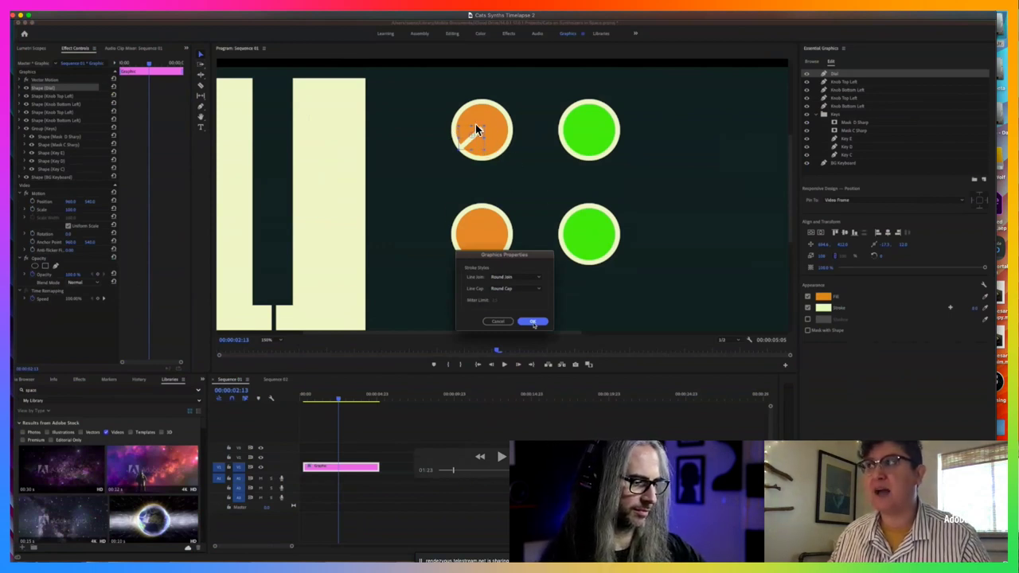
left_click(501, 458)
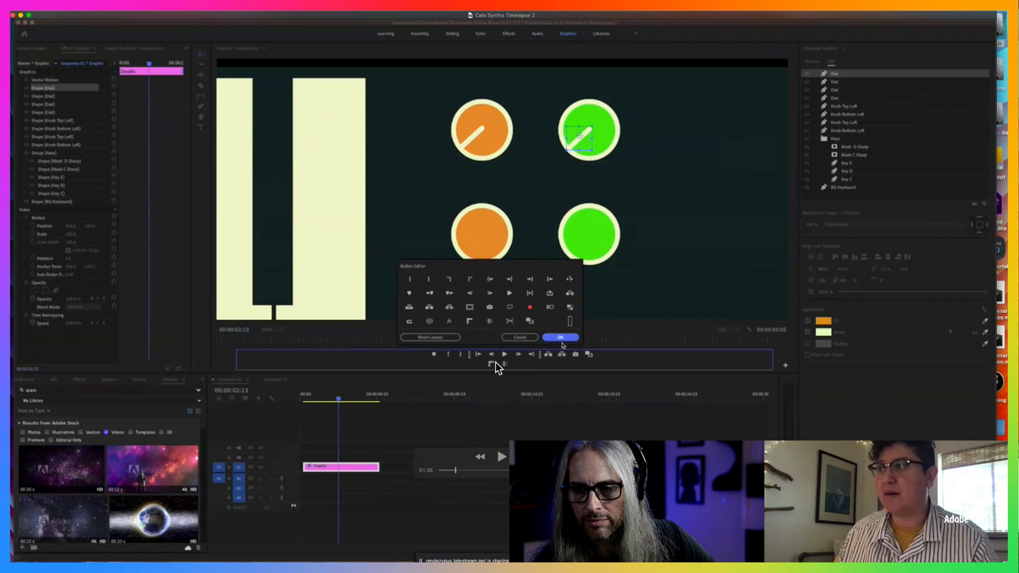
left_click(502, 459)
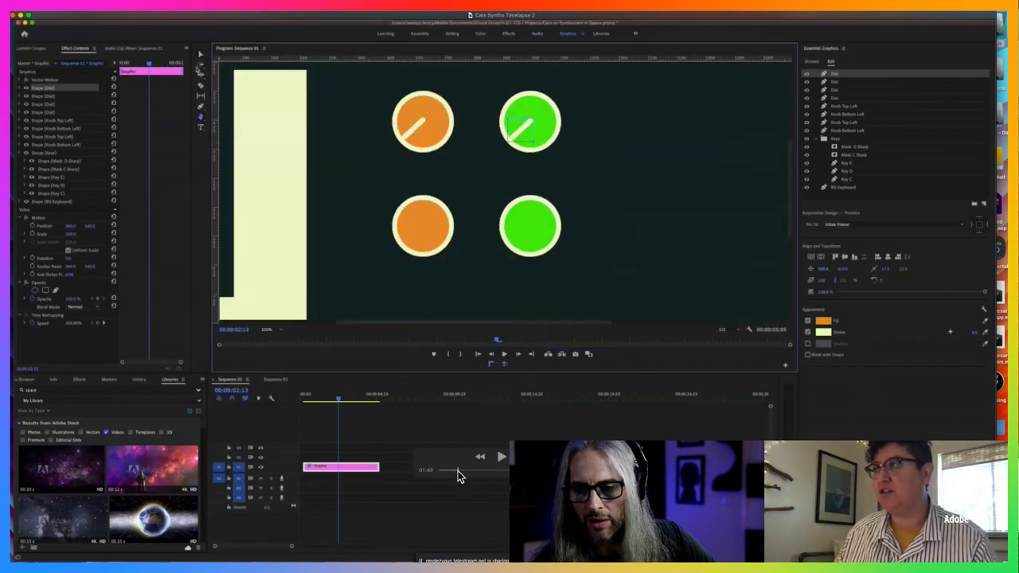
Step: Skim the timelapse from the grouped knobs through the dial markers and sliders to the BG Keyboard scale animation
key("space")
left_click_drag(459, 470, 464, 469)
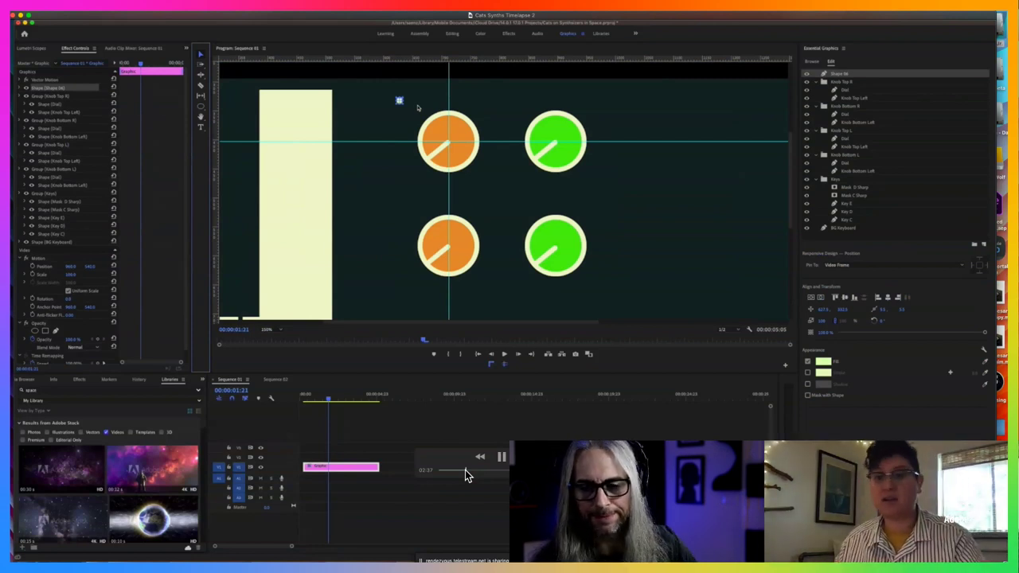
key("space")
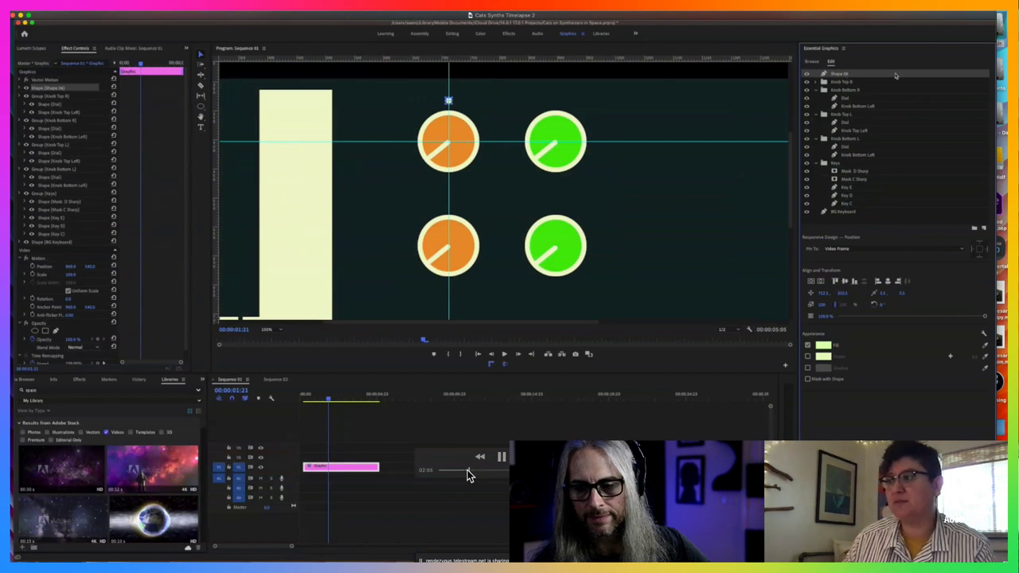
left_click_drag(469, 470, 482, 471)
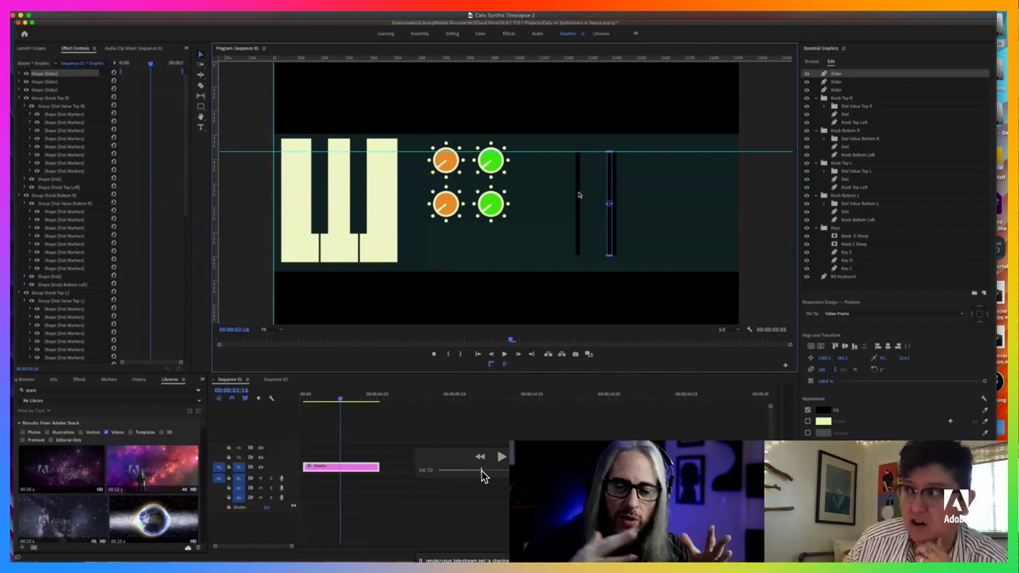
key("space")
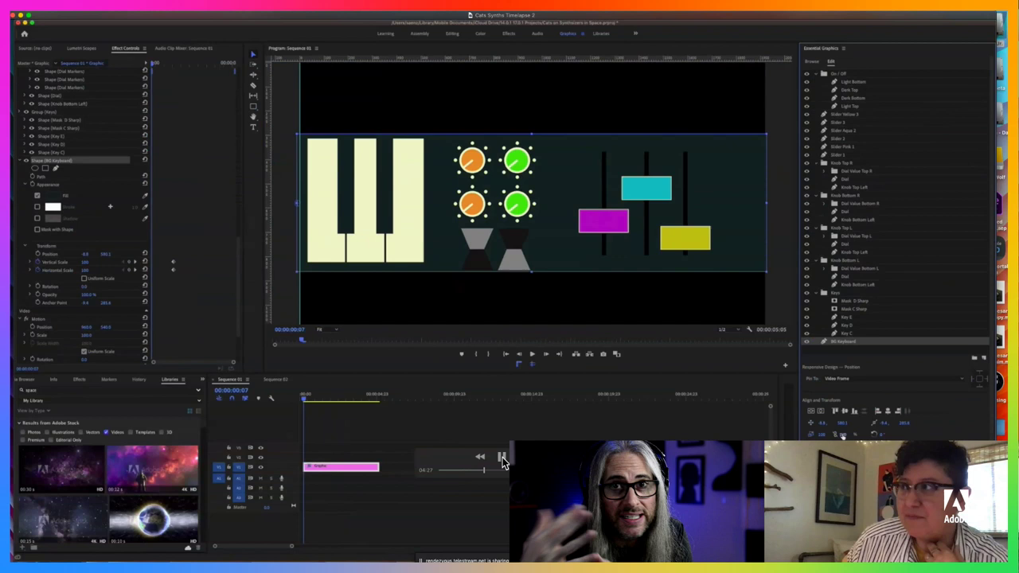
left_click(502, 456)
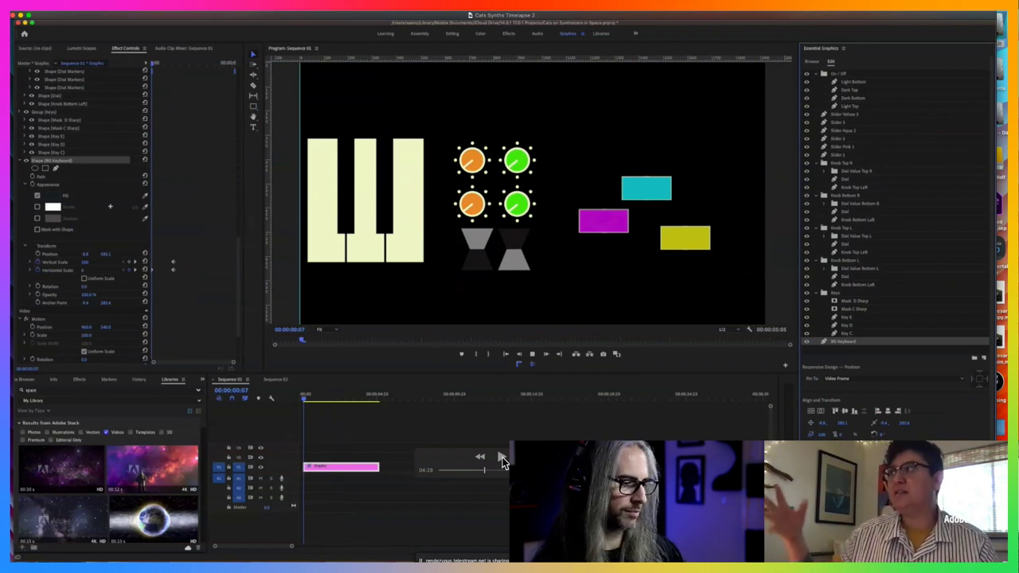
left_click(502, 456)
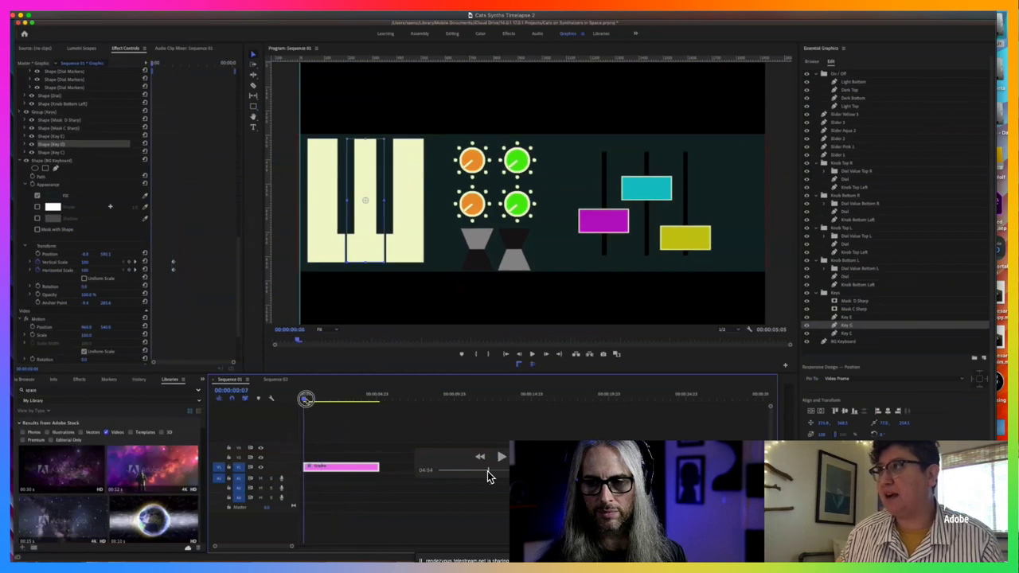
Step: Skip the timelapse ahead to the Mask Buttons stage and review the synthesizer's opening animation from the start
left_click(483, 471)
left_click_drag(483, 471, 507, 472)
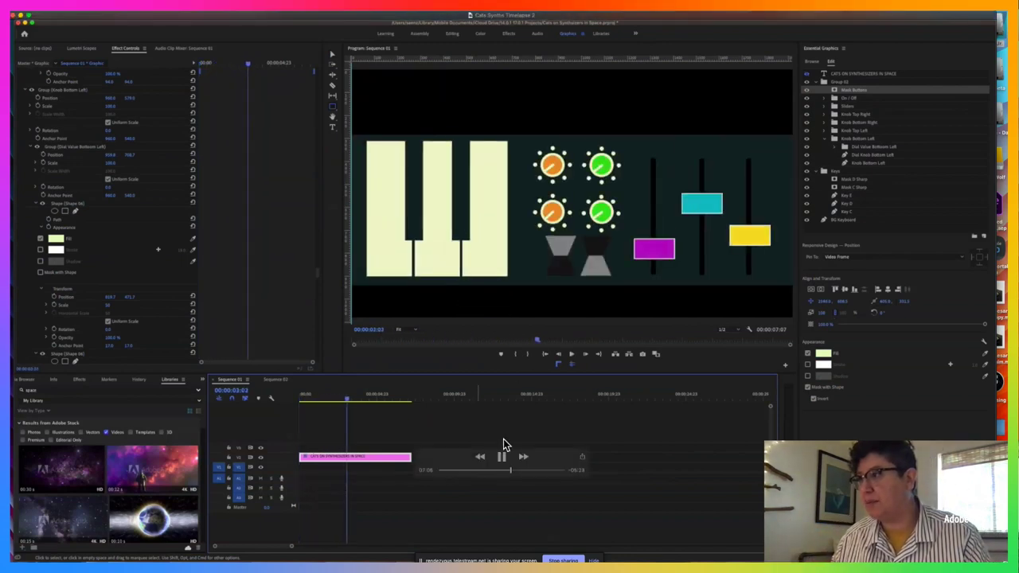
left_click(501, 456)
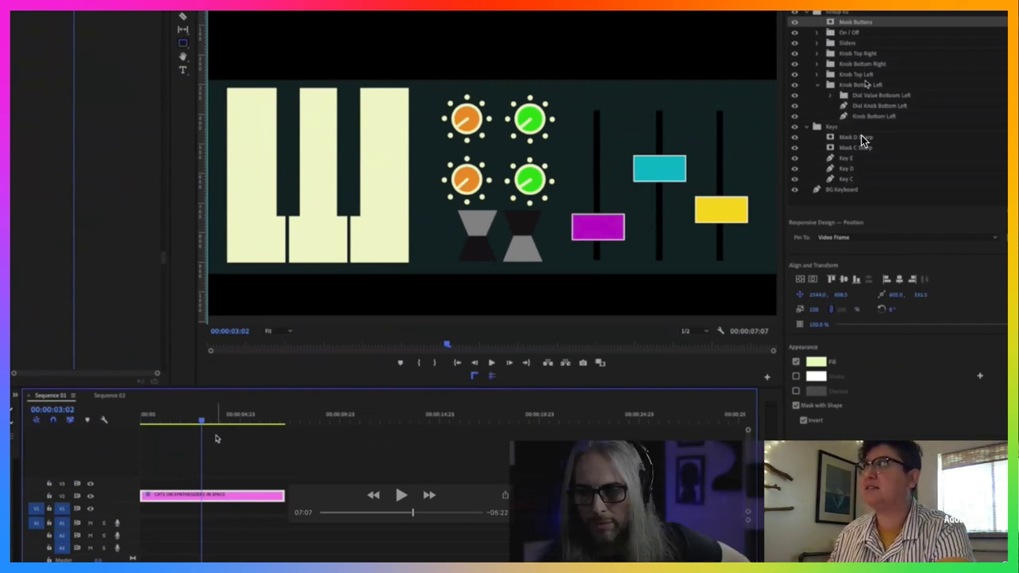
key("j")
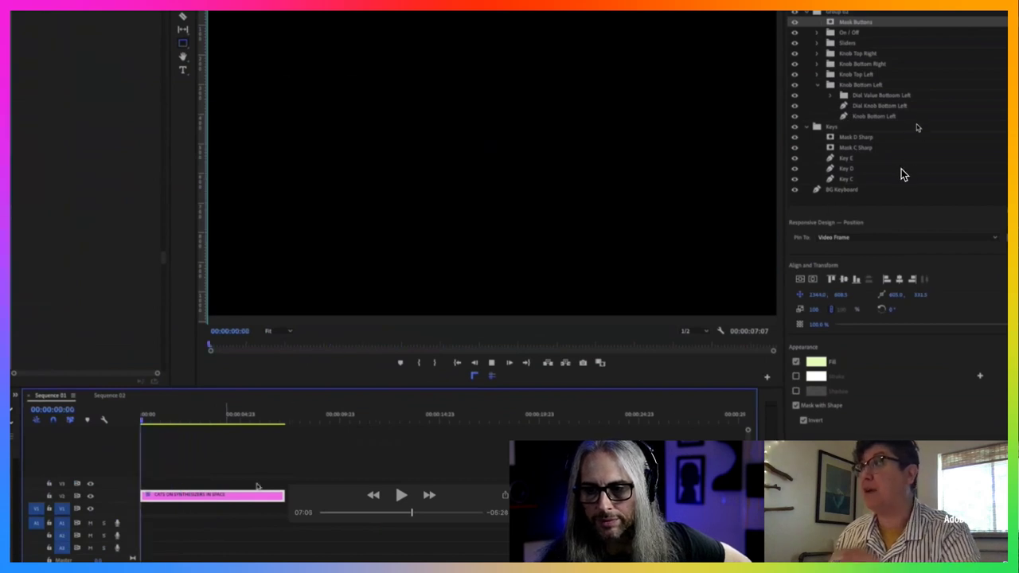
key("k")
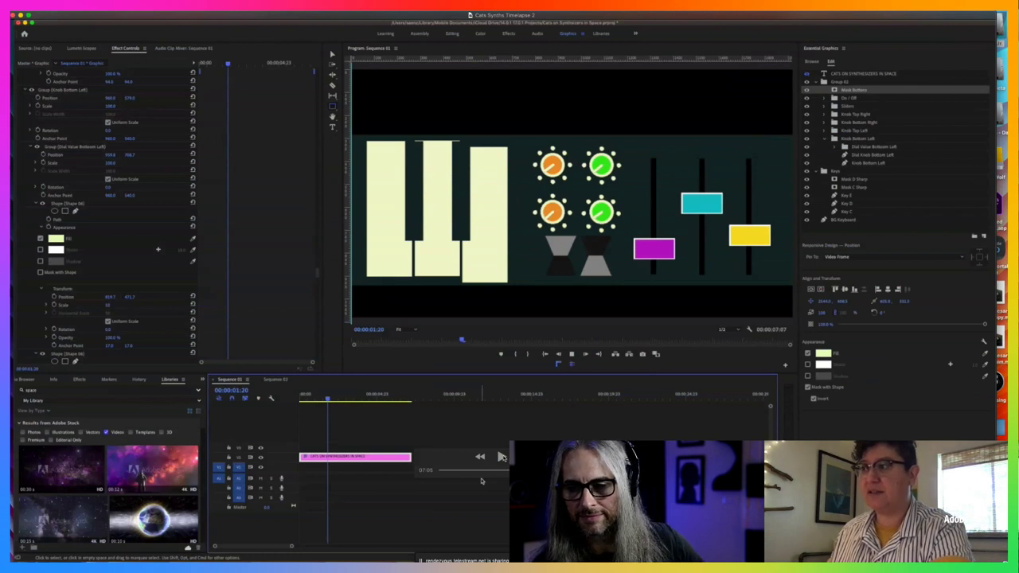
key("space")
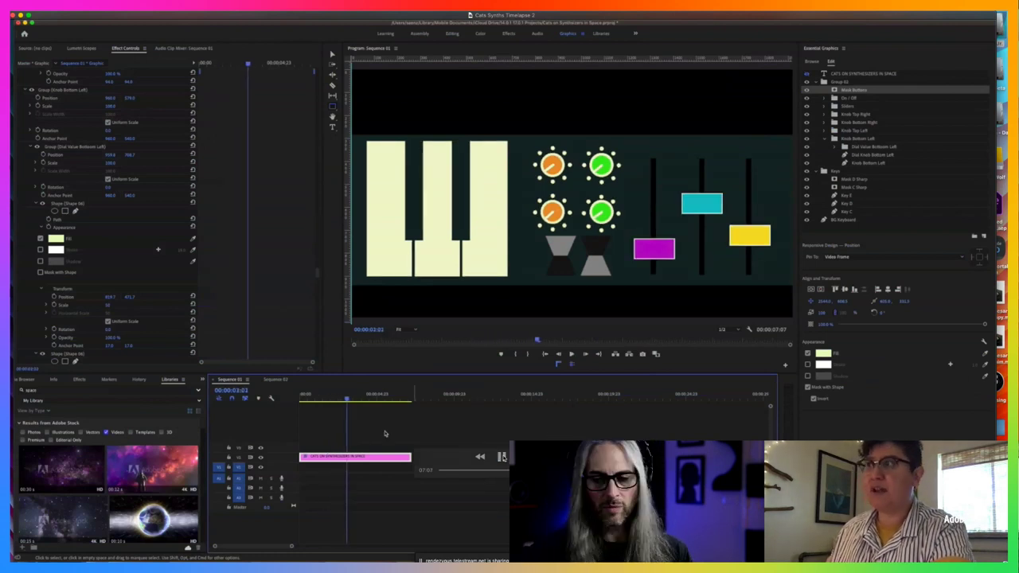
key("Home")
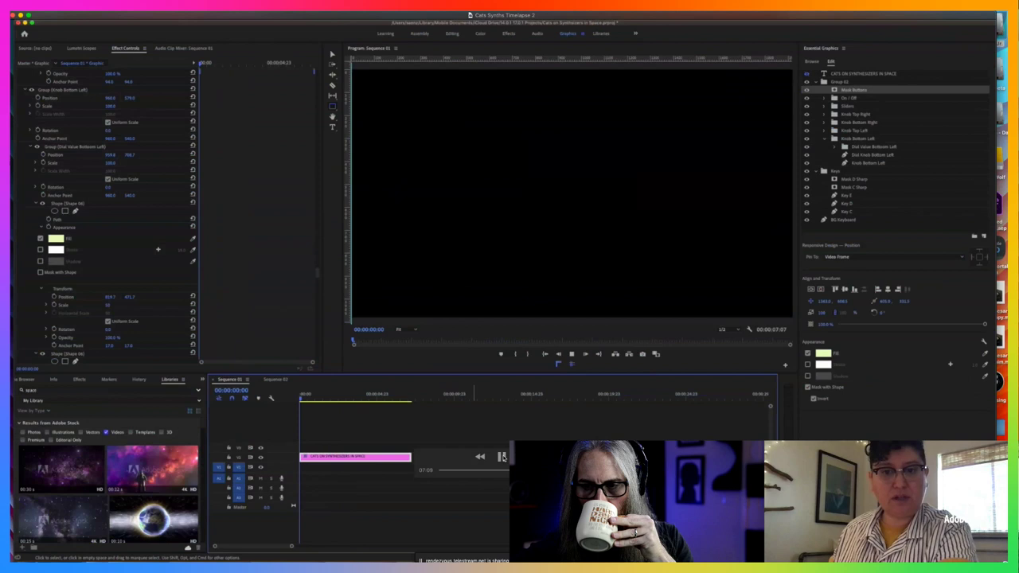
key("space")
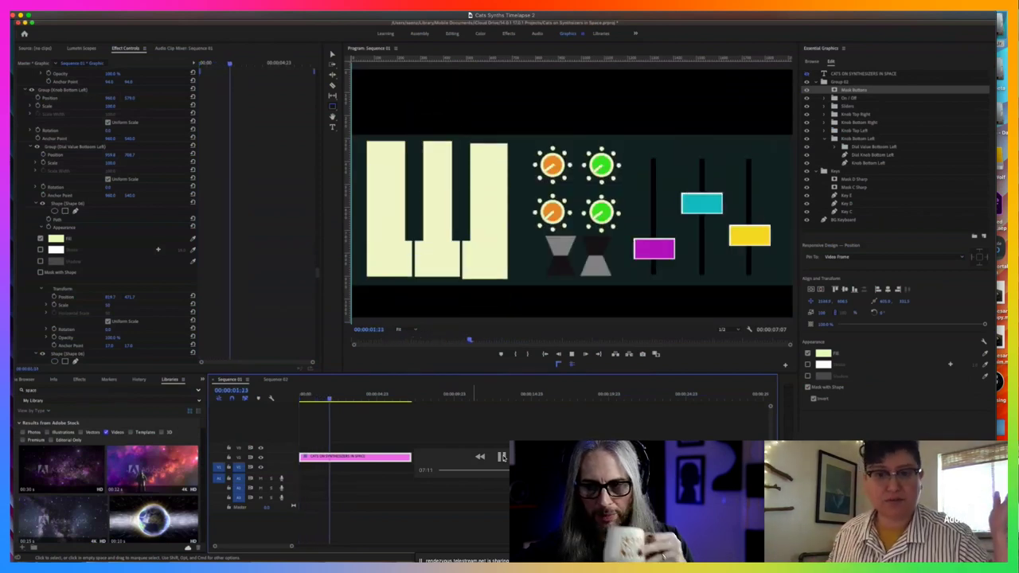
Step: Adjust the interpolation of the Mask Buttons animation keyframes and deselect the graphic clip
left_click(25, 154)
right_click(206, 261)
left_click(318, 358)
left_click(349, 429)
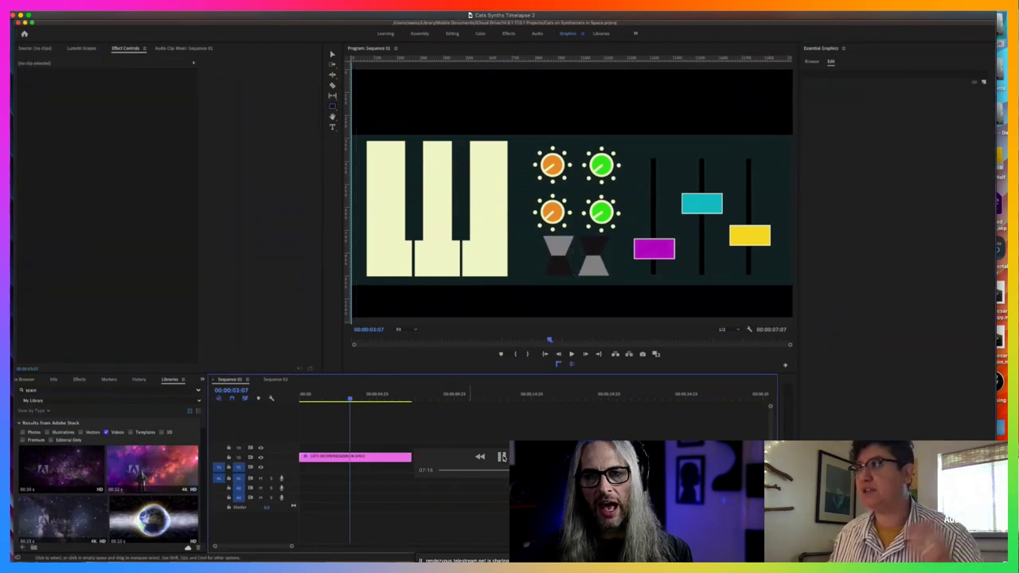
Step: Animate the rotation of the dial in the Knob Bottom Right group with keyframes
left_click(354, 457)
left_click(867, 162)
left_click(869, 203)
left_click(601, 211)
mouse_move(341, 397)
left_mouse_down()
mouse_move(309, 399)
mouse_move(344, 398)
left_mouse_up()
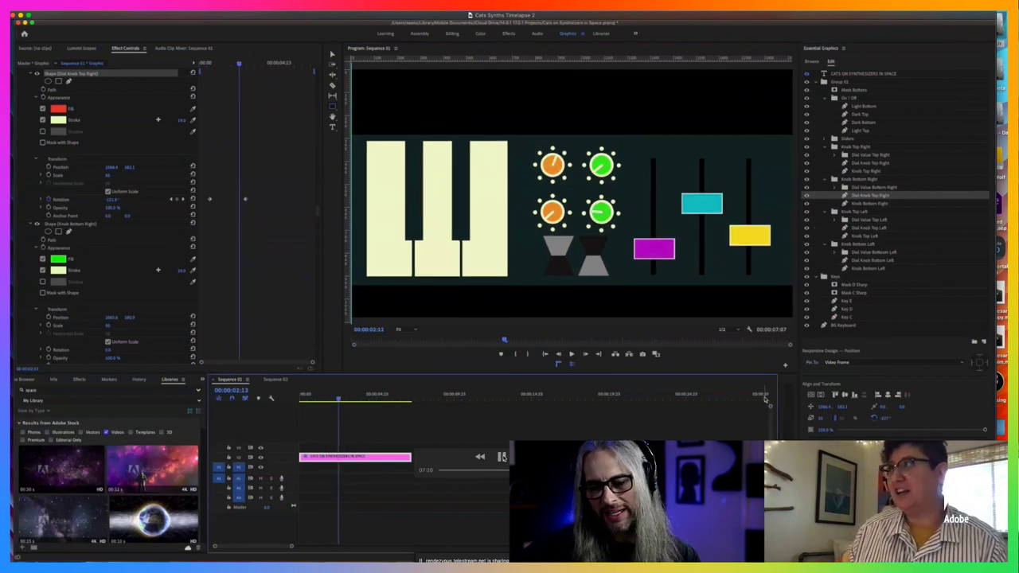
Step: Keyframe the rotation of the Knob Top Right and Knob Bottom Left dials, moving the playhead to 00:00:05:04
left_click(870, 162)
key("Left")
key("Left")
key("Left")
left_click(873, 260)
left_click_drag(343, 396, 379, 396)
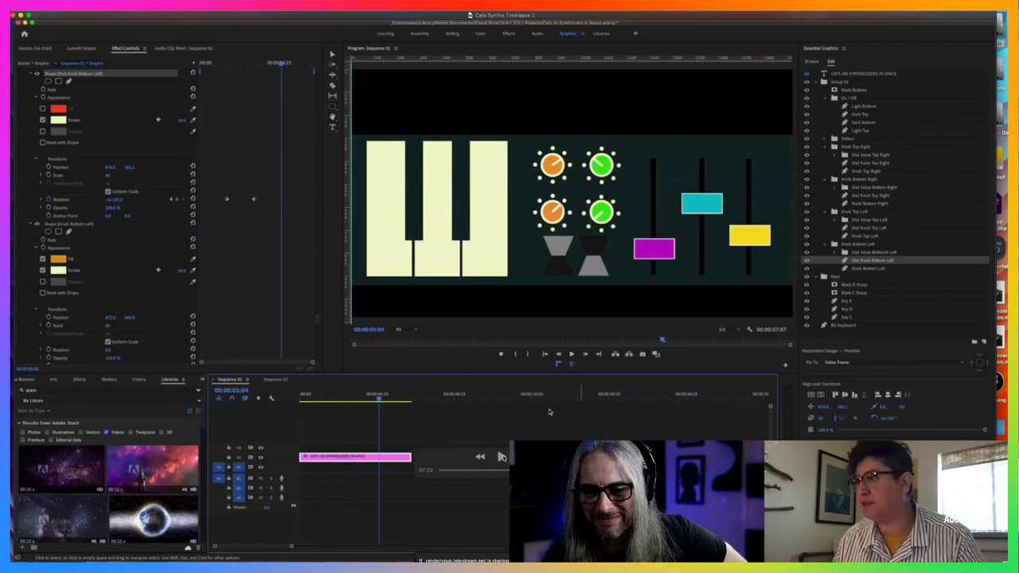
Step: Replay the timelapse part that shows how the Dial Knob Bottom Left layer's rotation is changed
key("space")
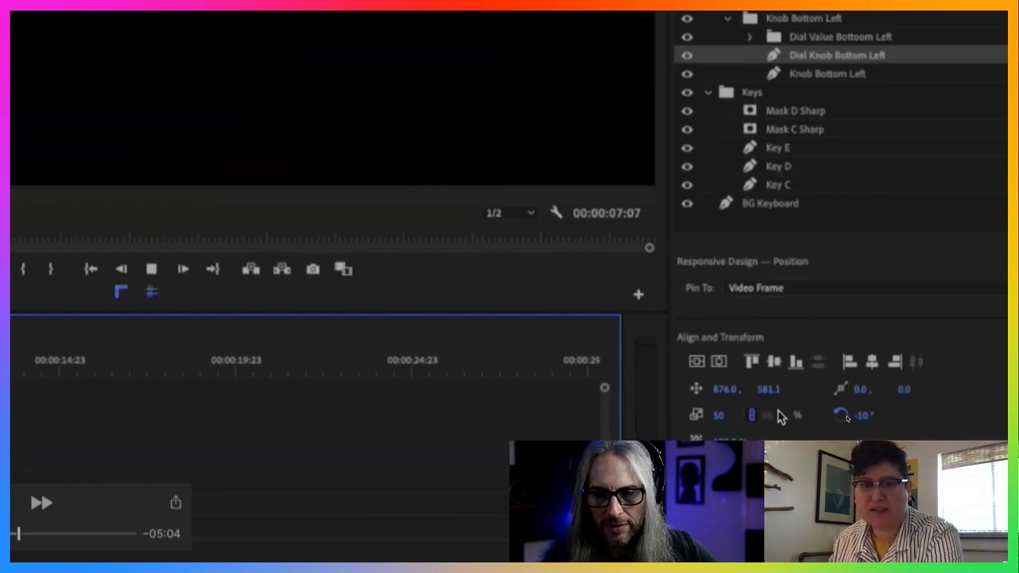
key("space")
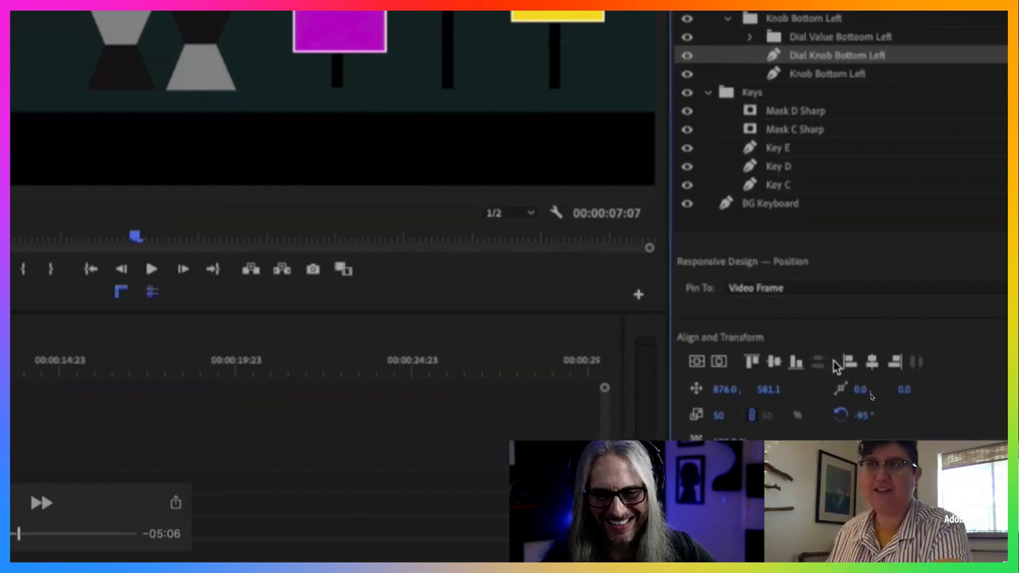
left_click(837, 55)
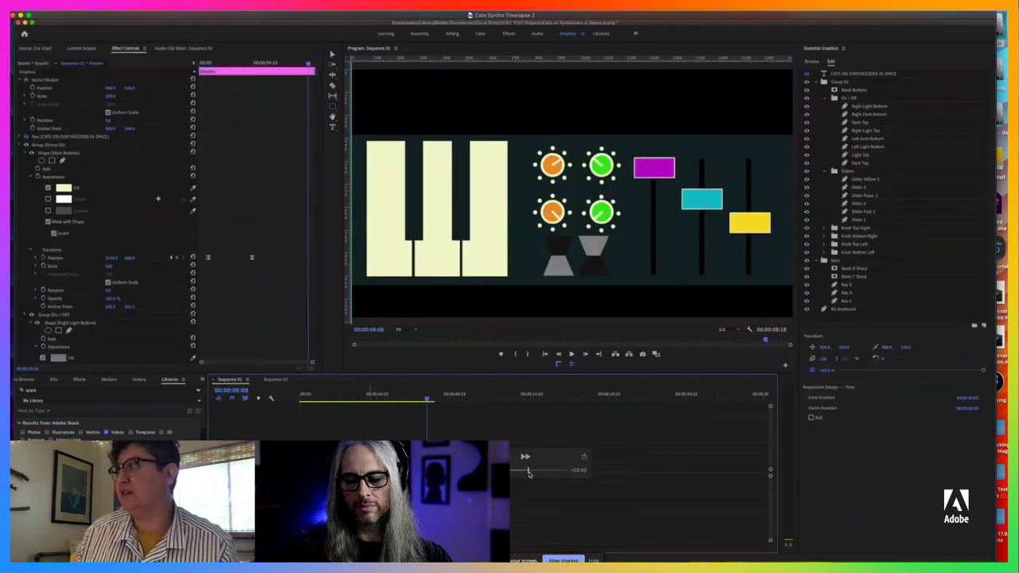
Step: Scrub through the timelapse to examine the opacity keyframes on the On / Off button shapes such as Dark Top
left_click_drag(533, 473, 525, 474)
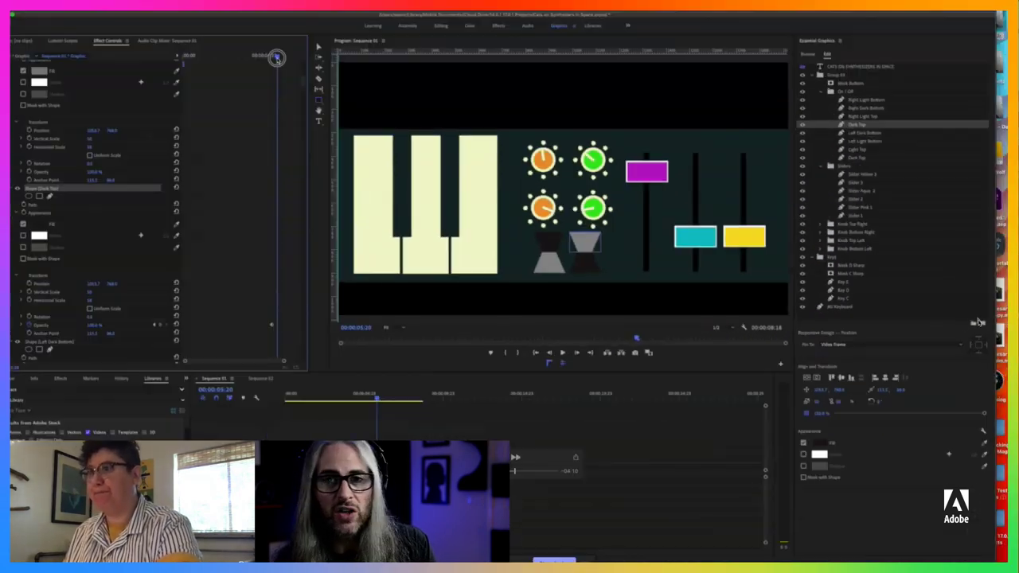
mouse_move(668, 401)
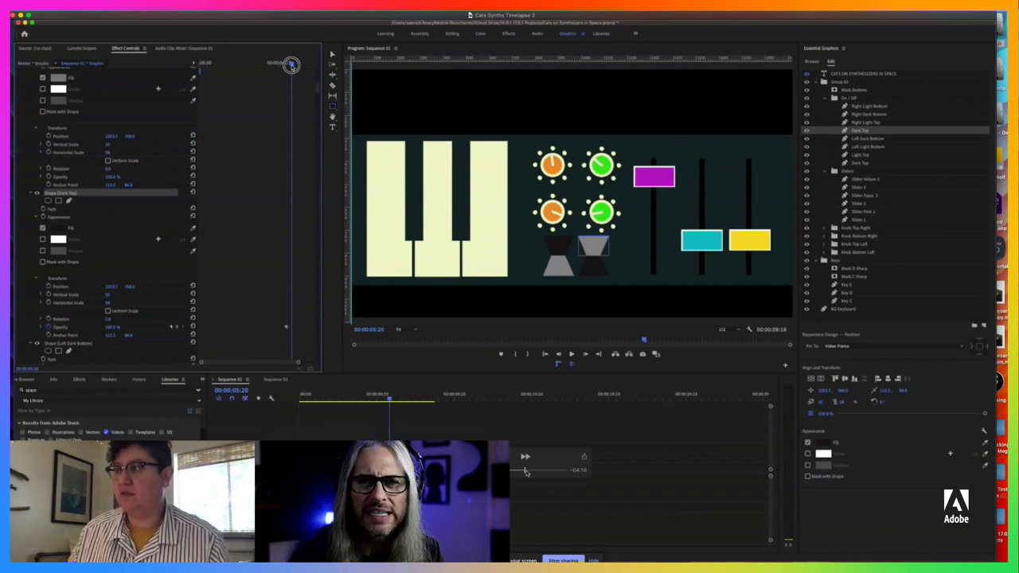
left_click_drag(525, 471, 526, 471)
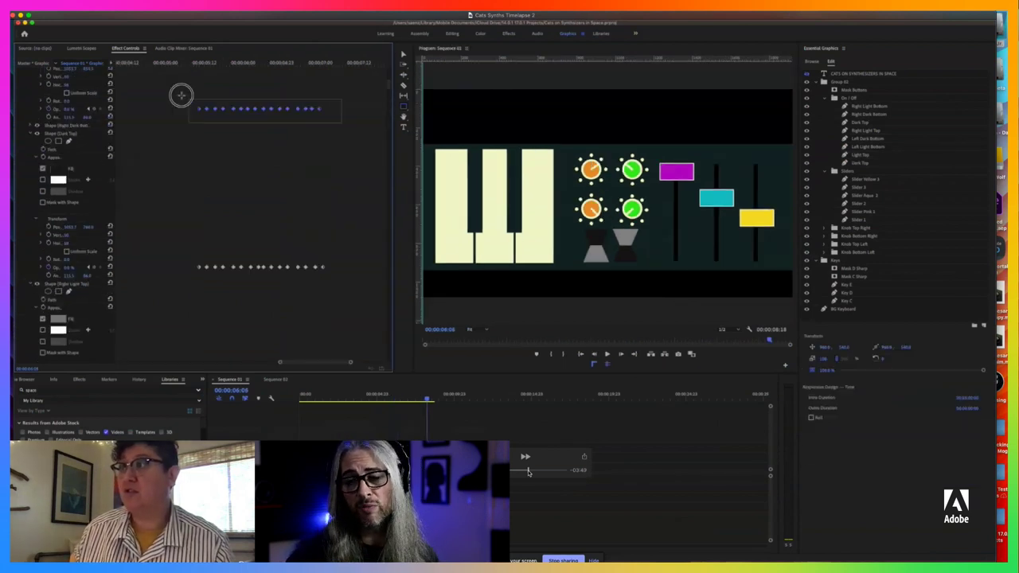
left_click_drag(527, 472, 526, 472)
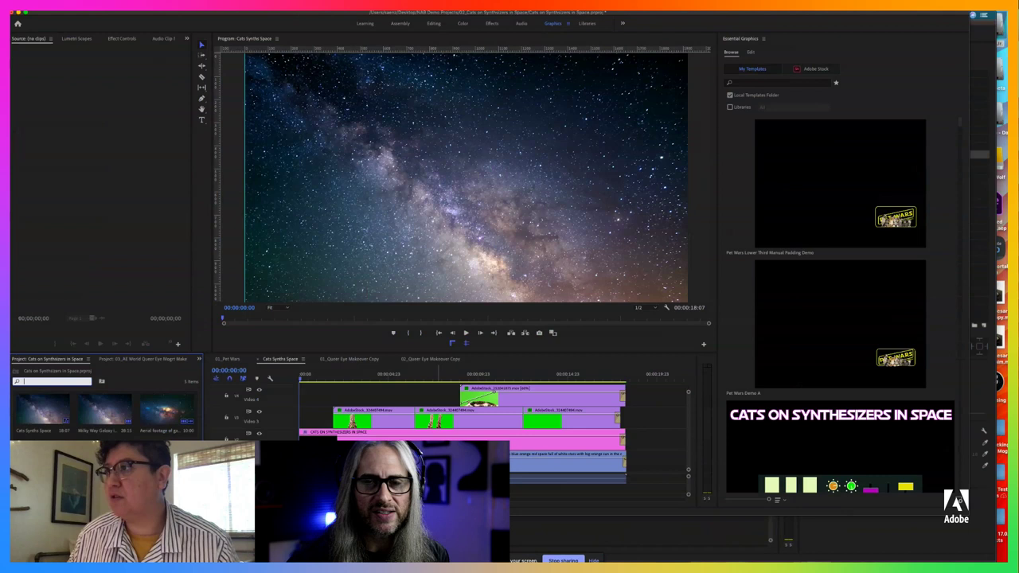
Step: Start exporting the Cats on Synthesizers in Space graphic as a motion graphics template and review its destination options, keeping Local Templates Folder
left_click(660, 422)
right_click(452, 432)
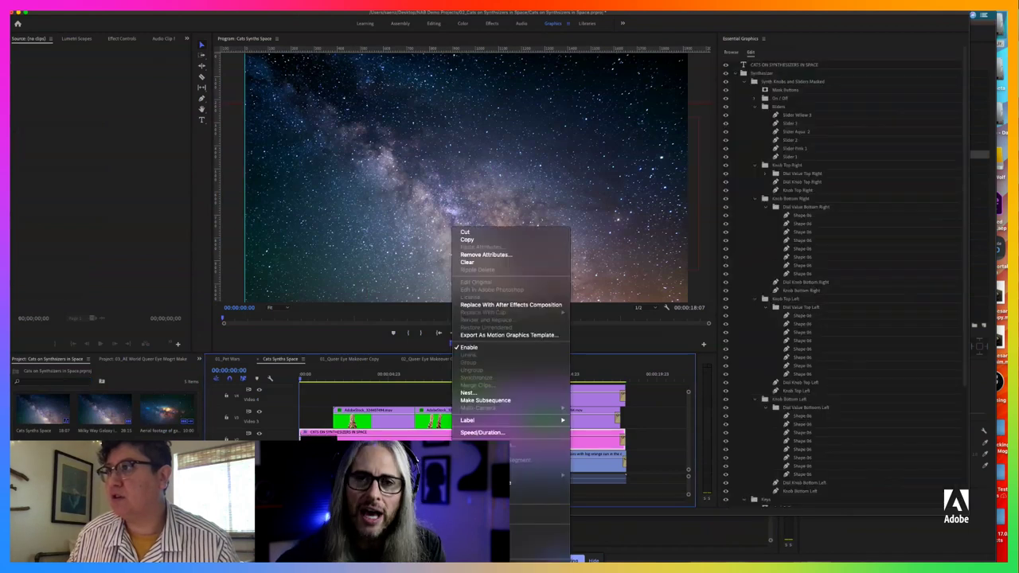
left_click(528, 335)
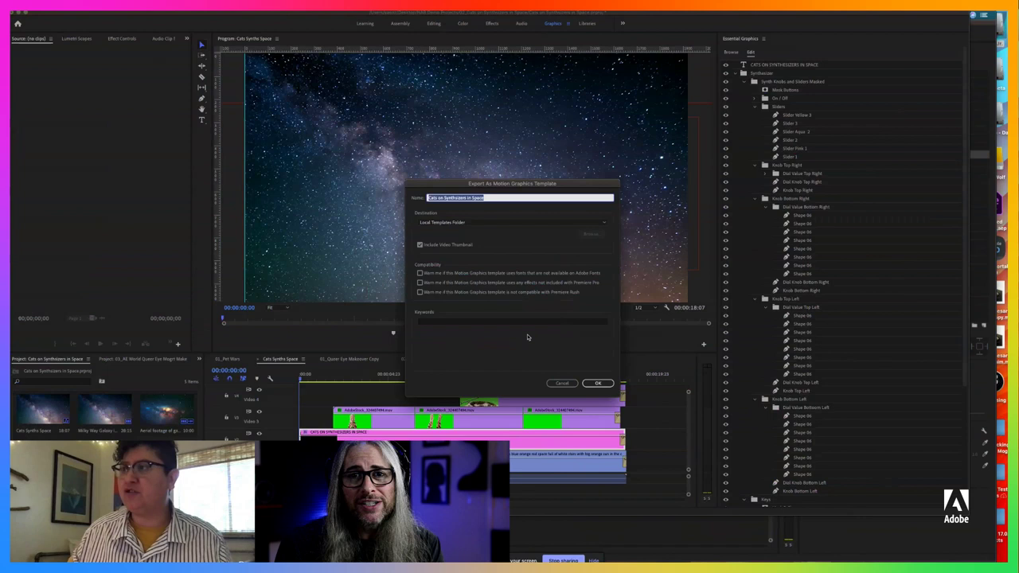
left_click(477, 222)
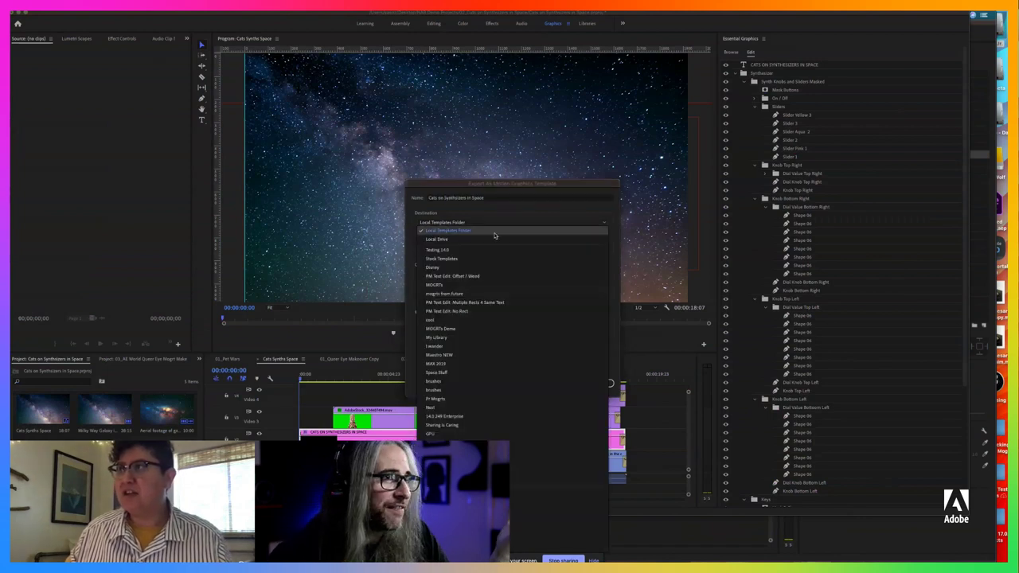
left_click(544, 218)
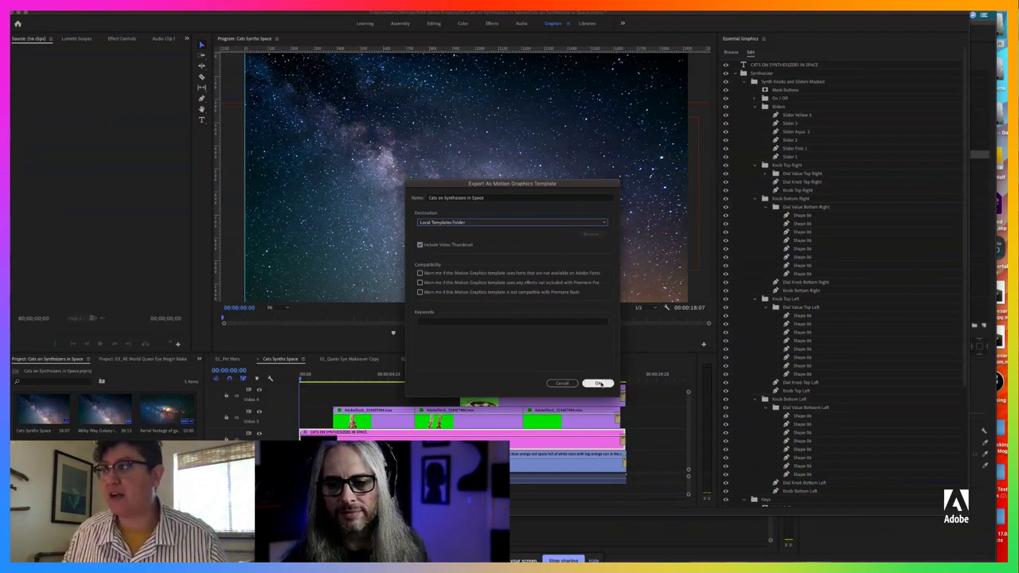
left_click(510, 222)
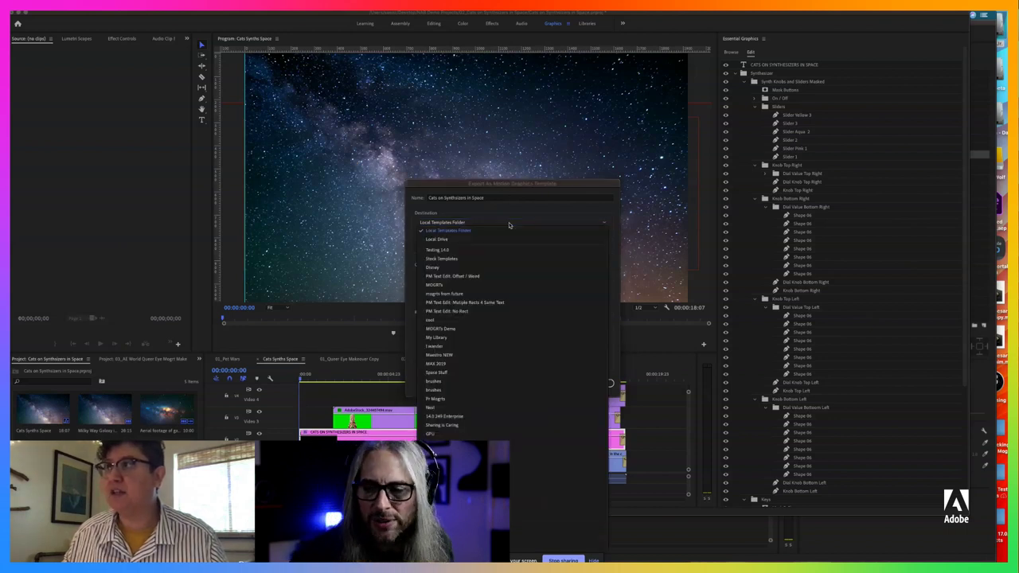
left_click(510, 224)
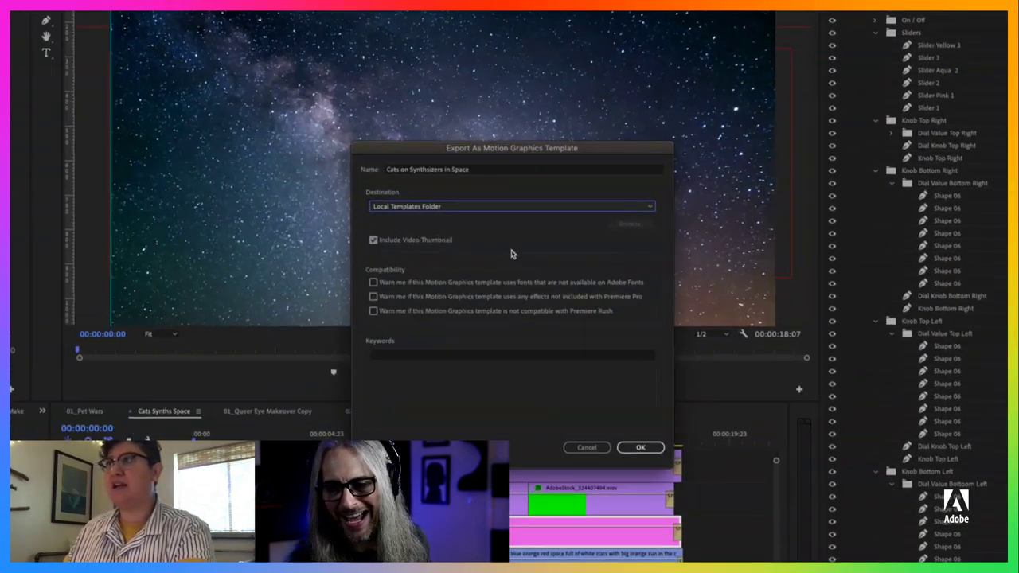
left_click(494, 202)
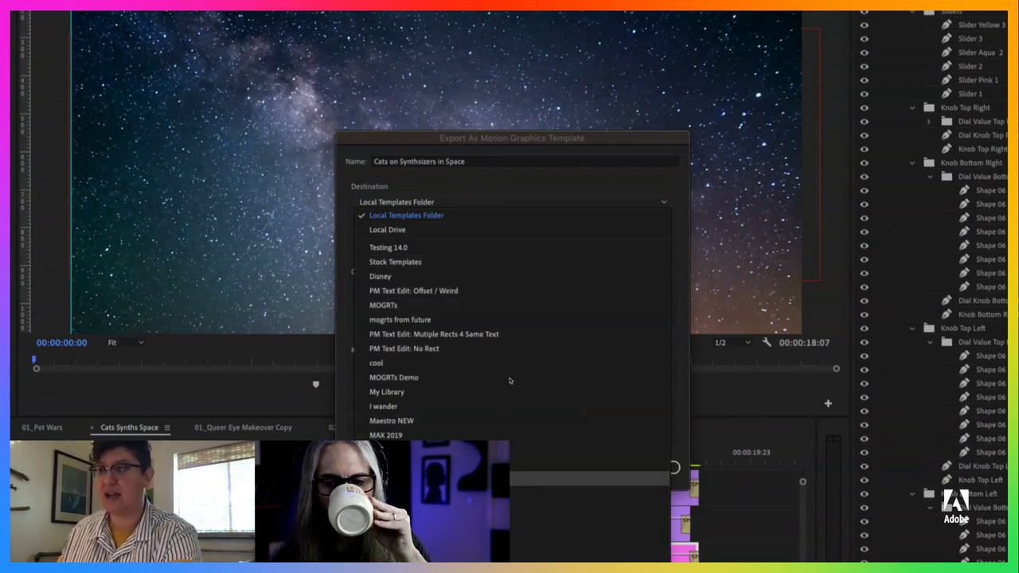
left_click(535, 185)
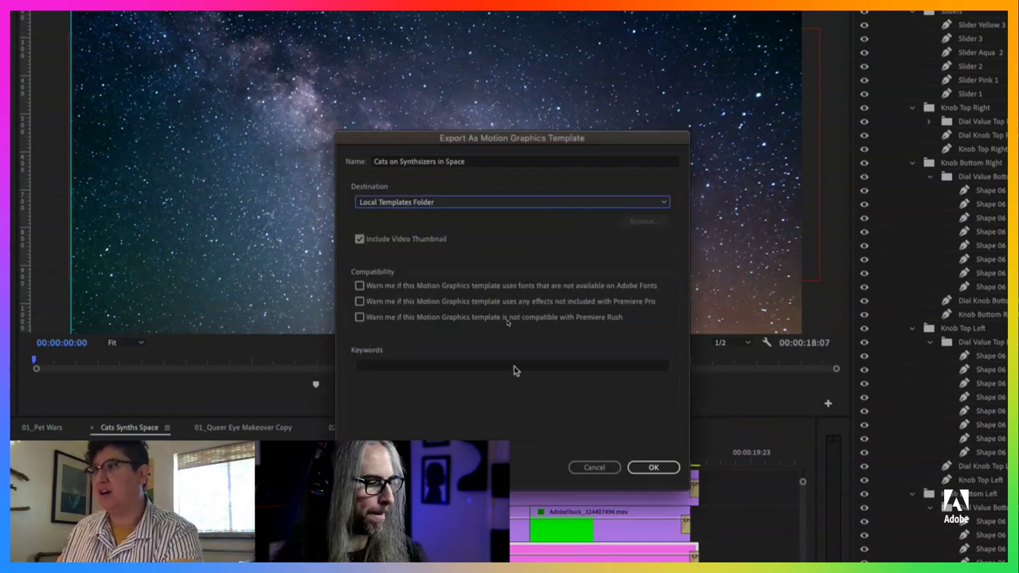
Step: Add the keyword NAB Demo to the template, start the export and cancel it while it is processing
left_click(447, 365)
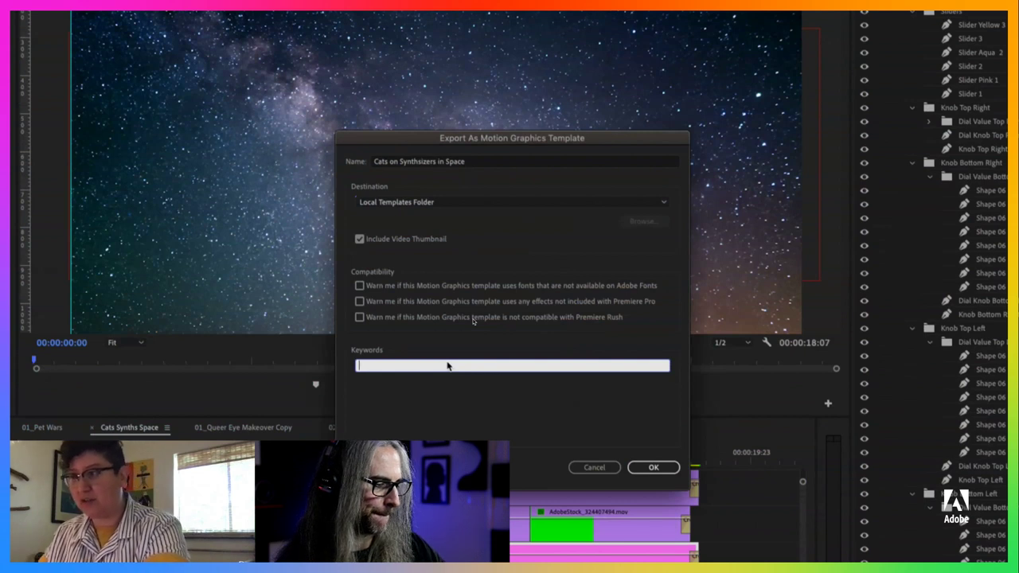
type("NAB DEmoa")
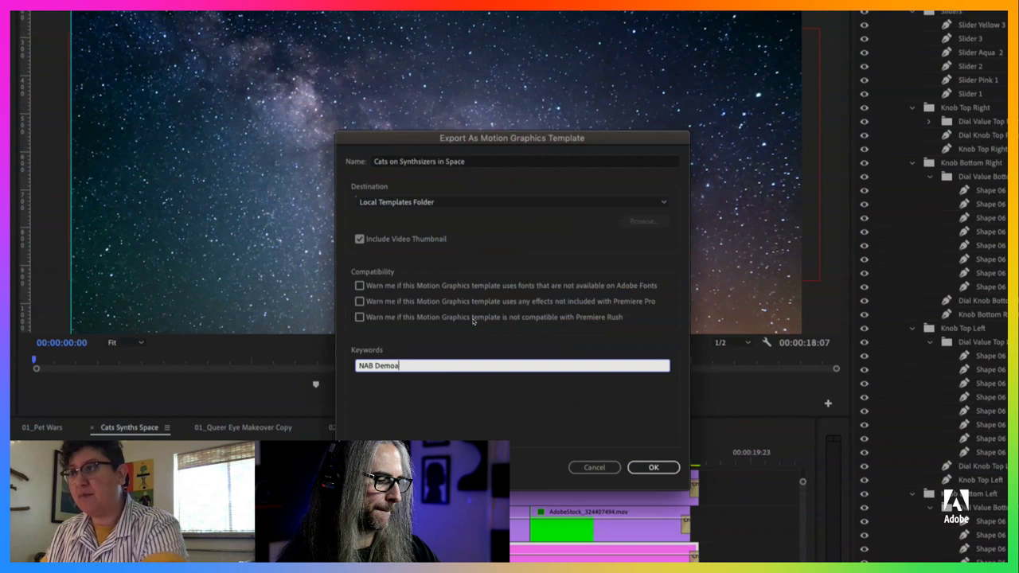
key("BackSpace")
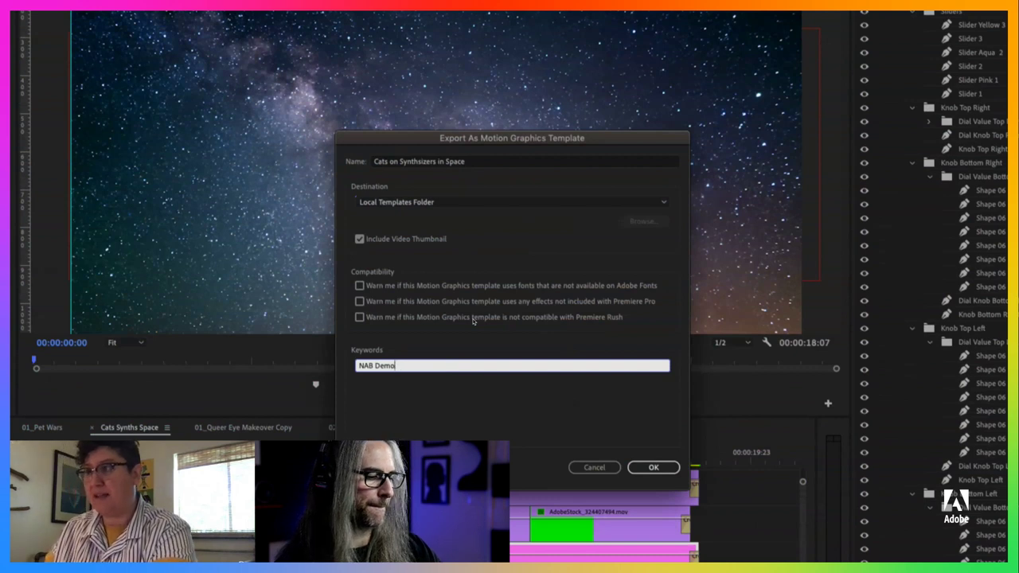
left_click(665, 471)
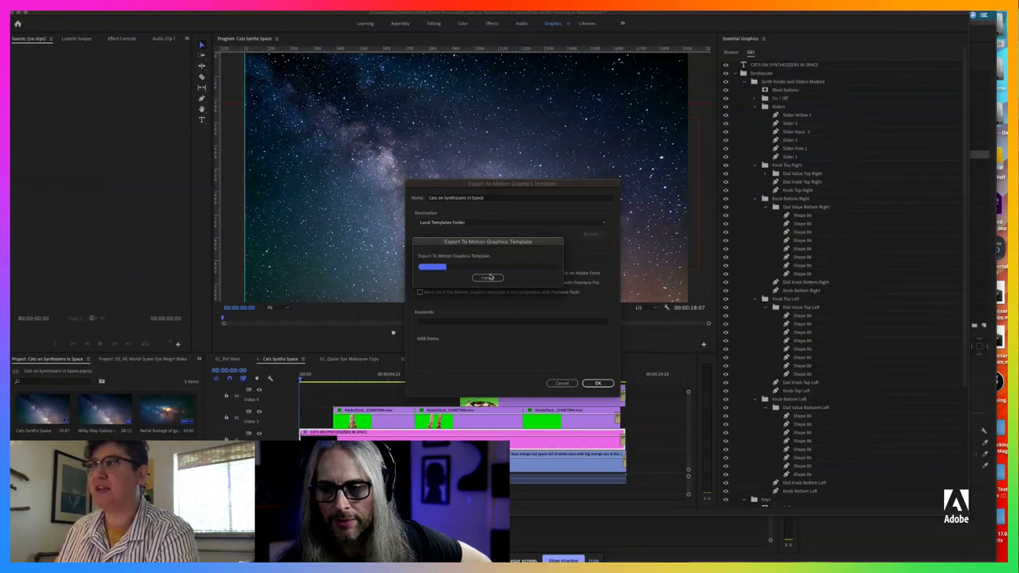
left_click(488, 277)
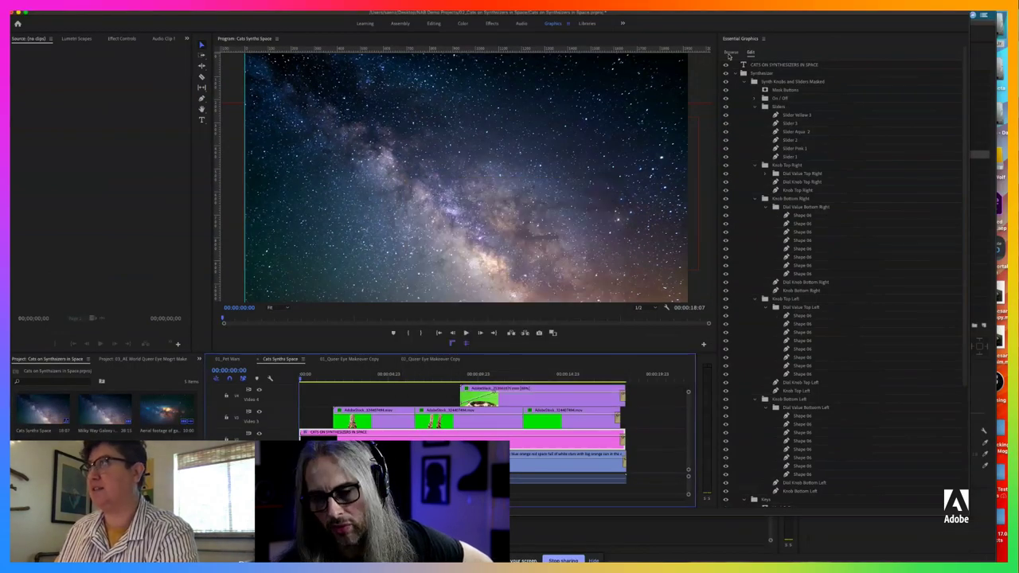
Step: Search the local motion graphics templates for NAB Demo
left_click(743, 83)
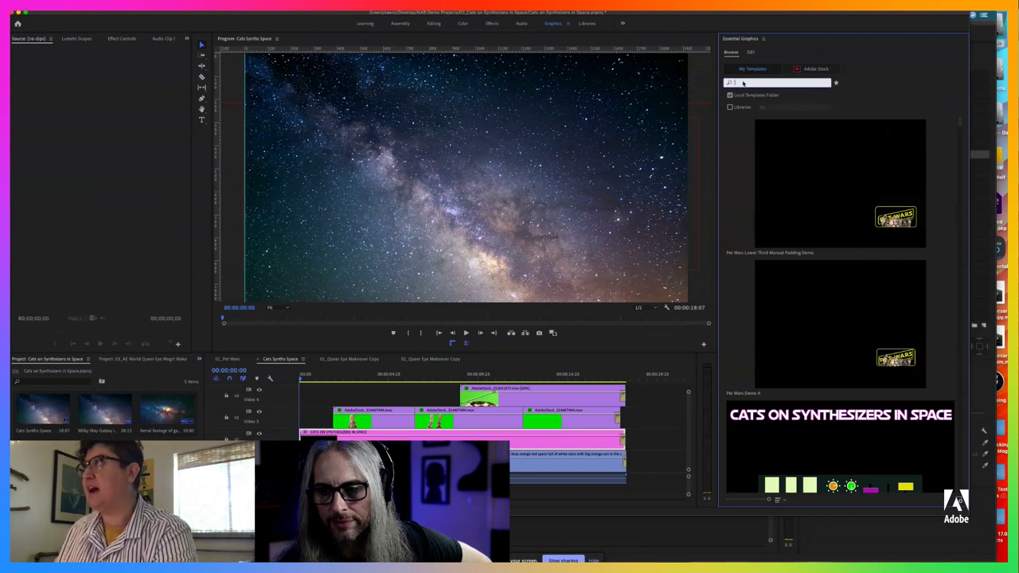
type("NAB Dem")
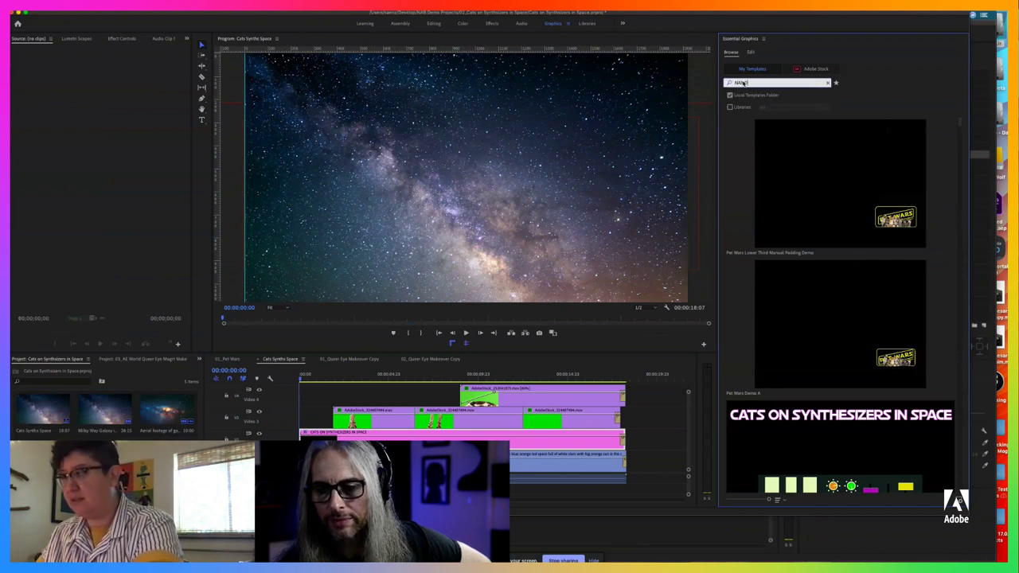
key("BackSpace")
key("BackSpace")
key("BackSpace")
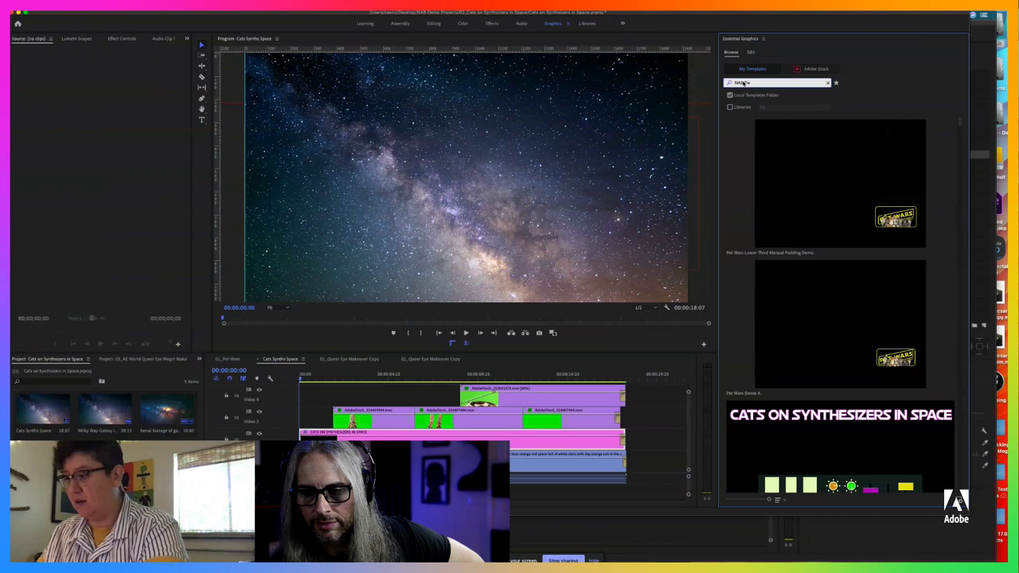
key("Return")
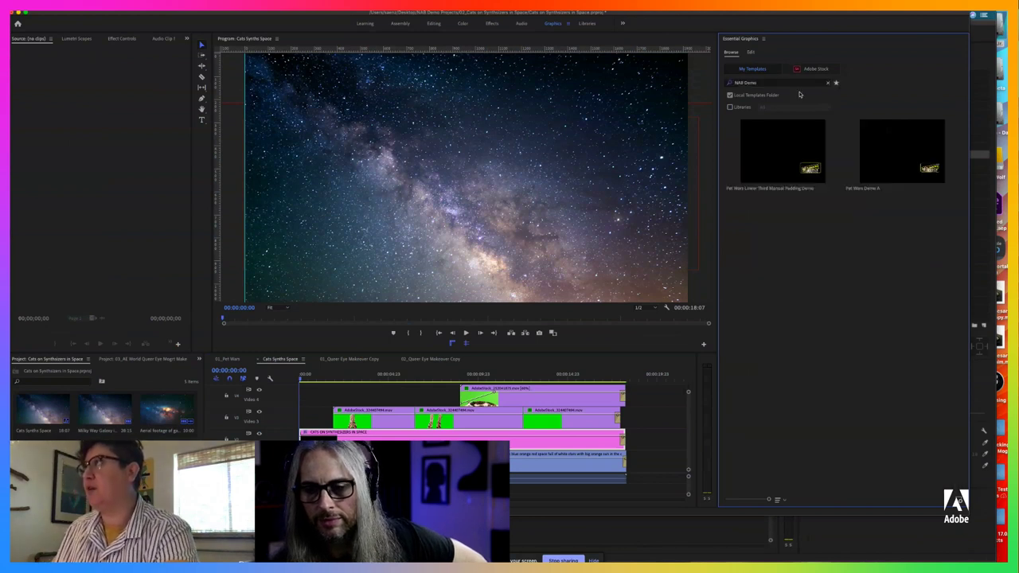
Step: Clear the template search, look through the full template list and open the management of additional template folders
left_click(825, 83)
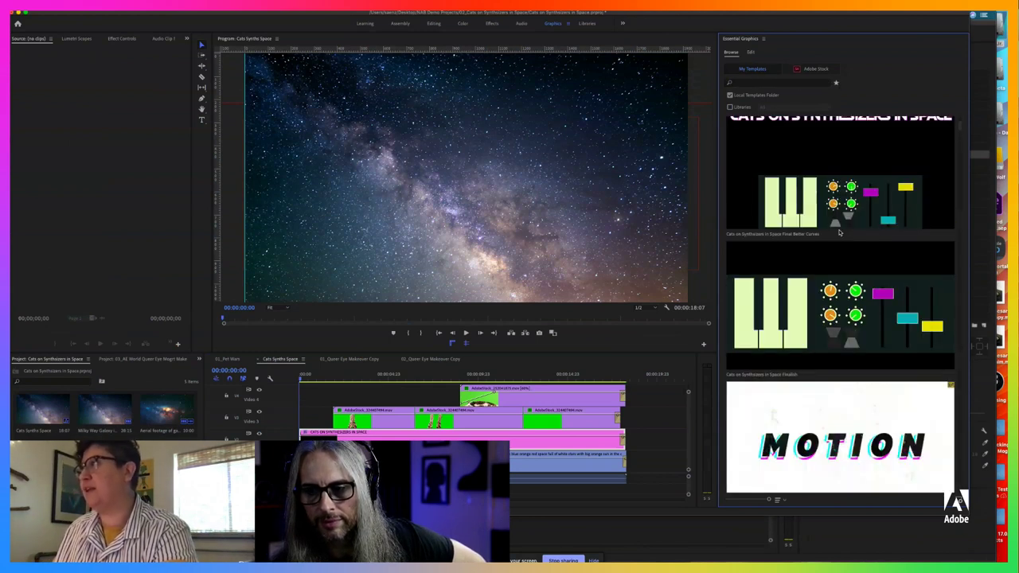
scroll(839, 233, "down", 3)
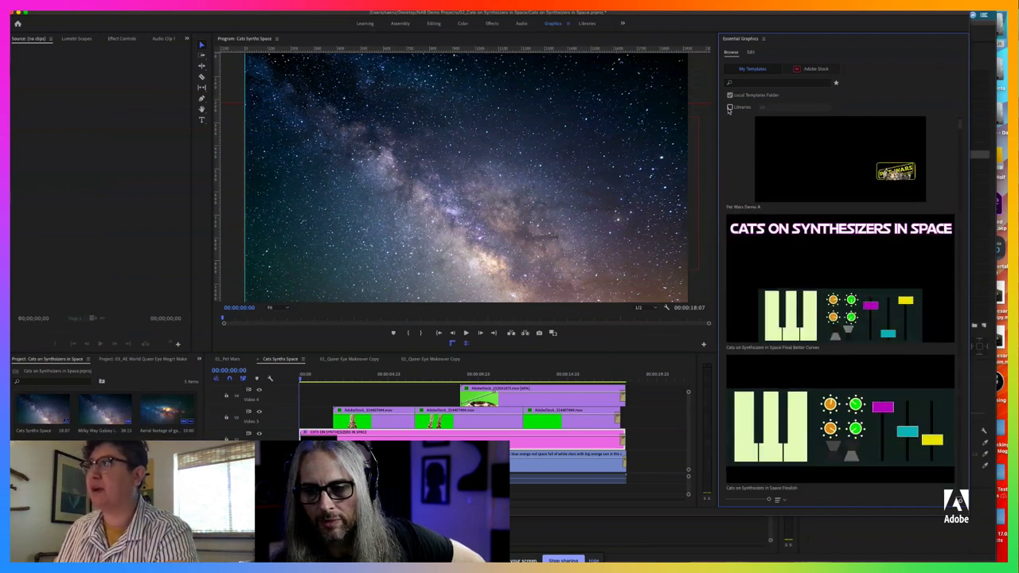
left_click(762, 38)
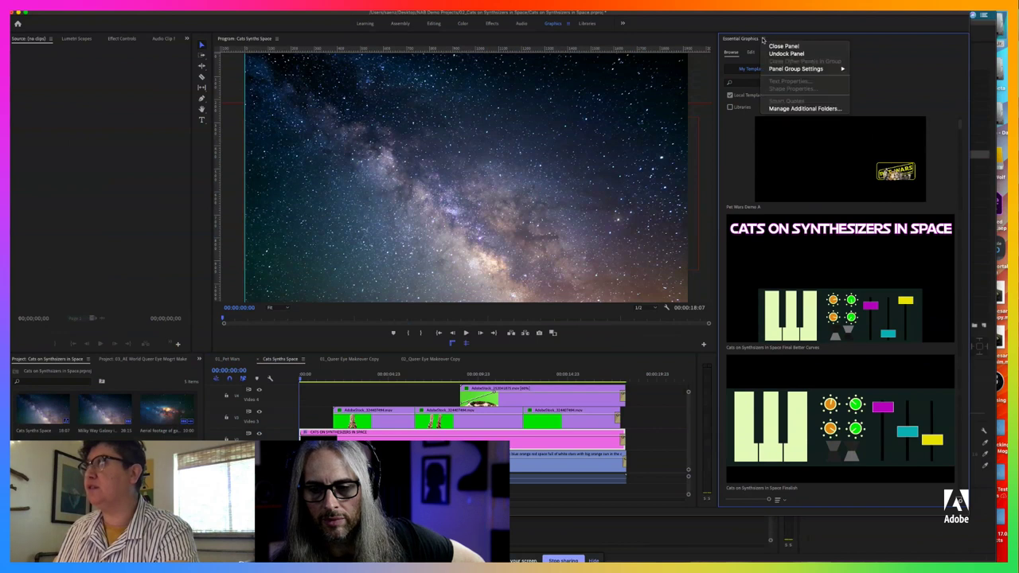
left_click(793, 109)
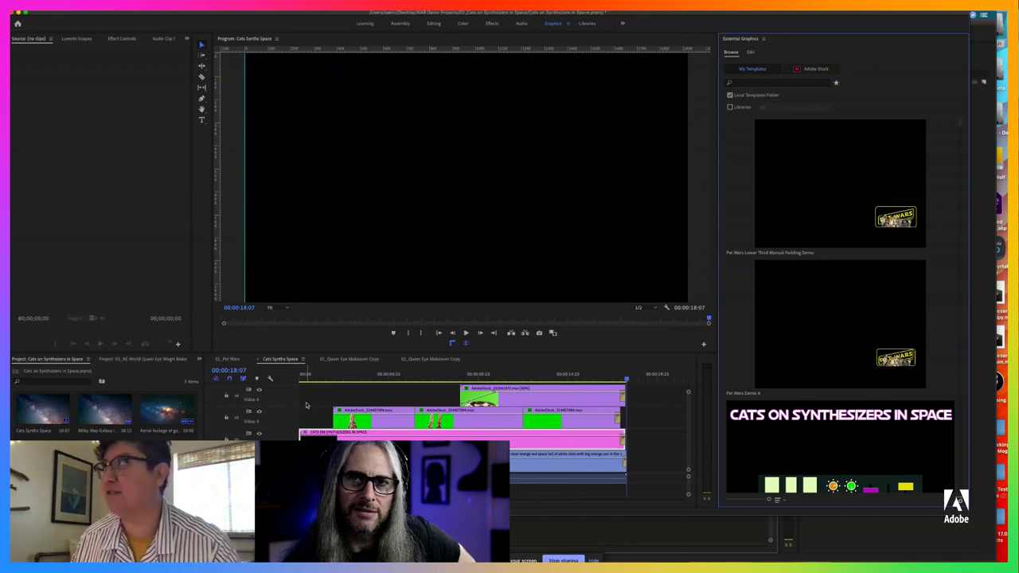
Step: Scrub through the Cats Synths Space sequence to review the synthesizer graphic with the cat footage
scroll(305, 405, "down", 5)
scroll(399, 404, "up", 5)
left_click(524, 377)
left_click(406, 382)
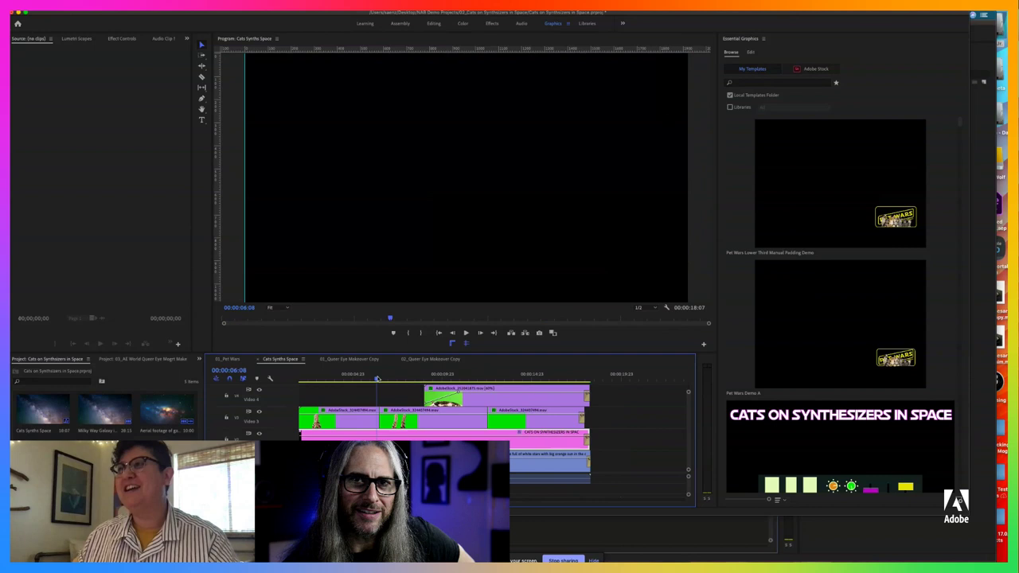
left_click(427, 379)
left_click(411, 380)
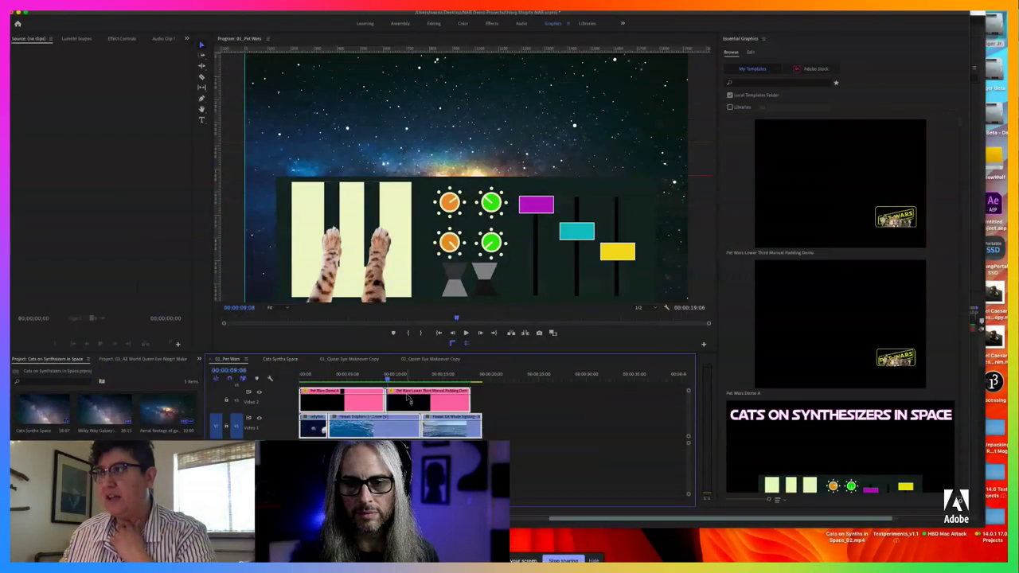
Step: Play and scrub the 01_Pet Wars sequence to review the lower third templates, stopping at 00:00:05:20
left_click(358, 374)
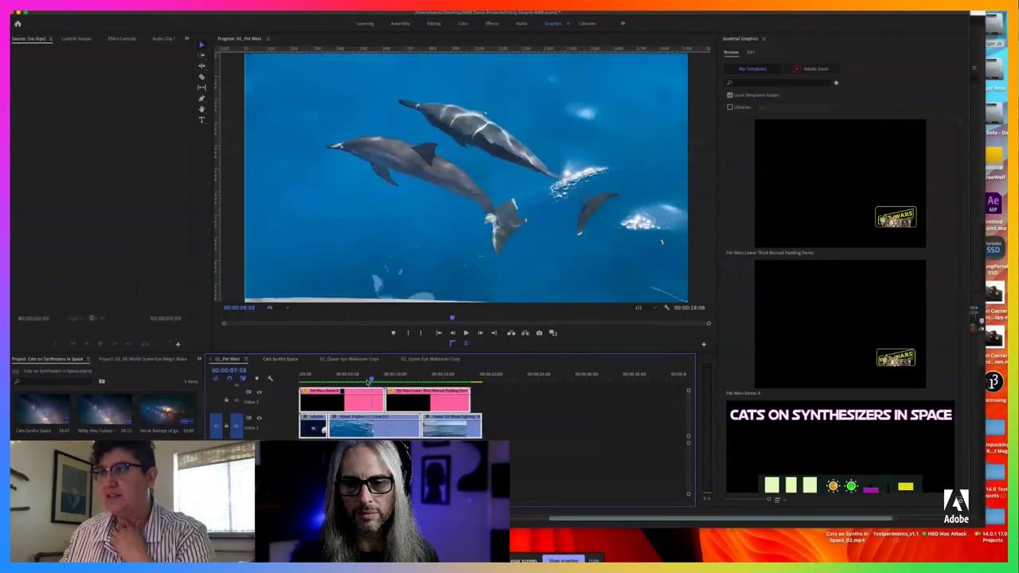
left_click(312, 374)
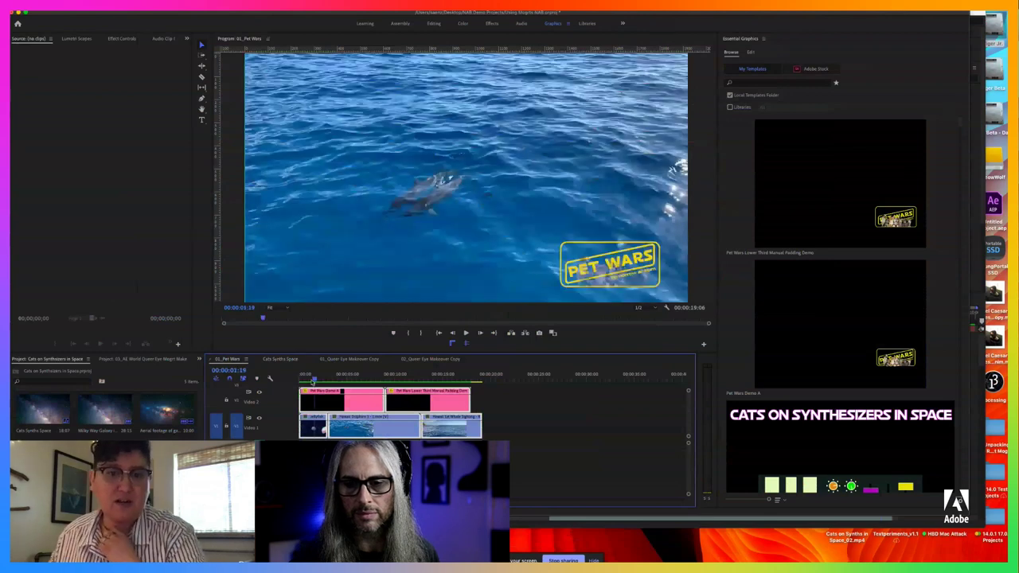
left_click(302, 379)
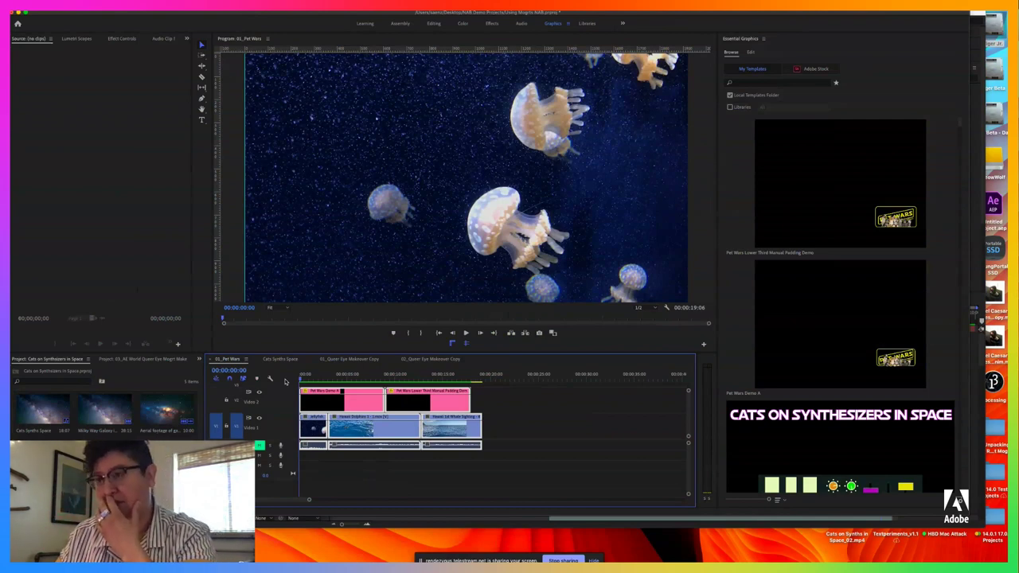
key("space")
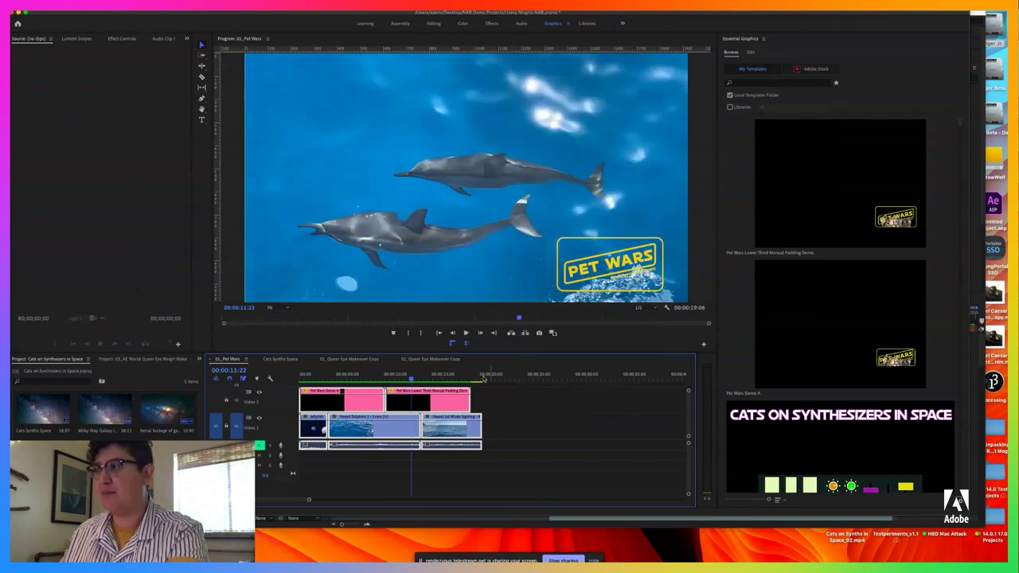
left_click(342, 378)
left_click(323, 377)
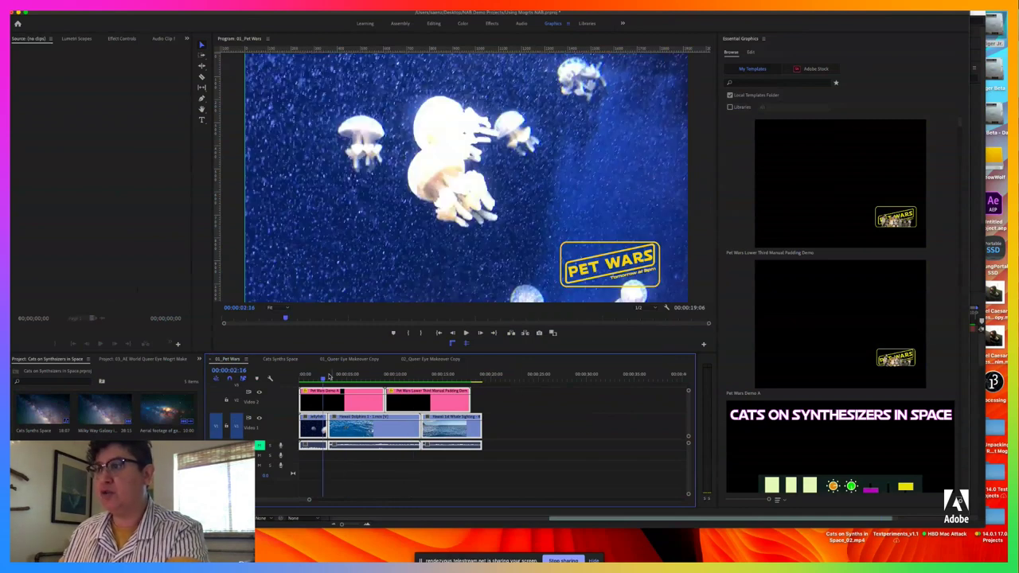
left_click(354, 380)
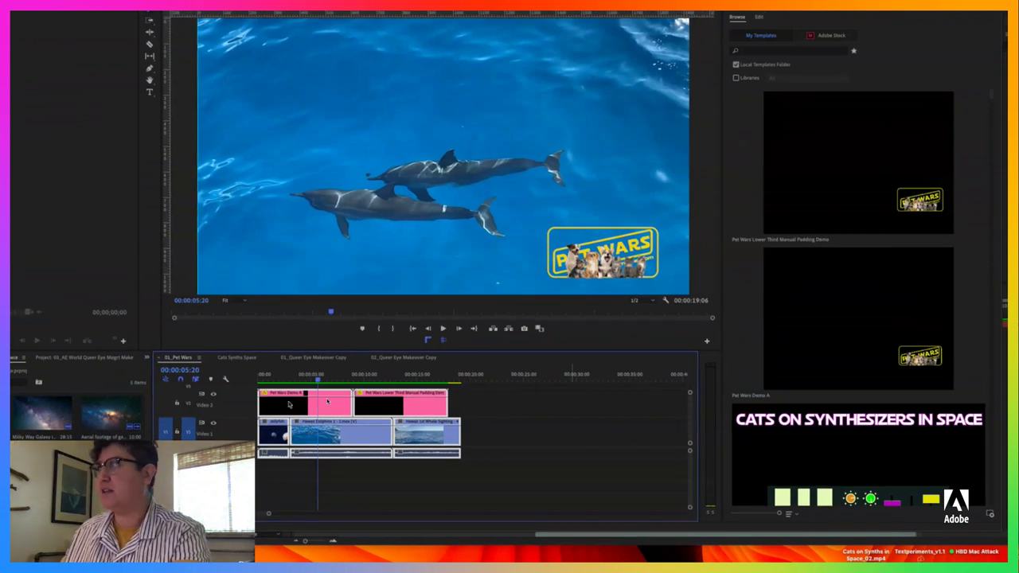
Step: Change the title of the Pet Wars Demo A clip in the sequence to "Animals!" and its subtitle to "Friday"
left_click(519, 416)
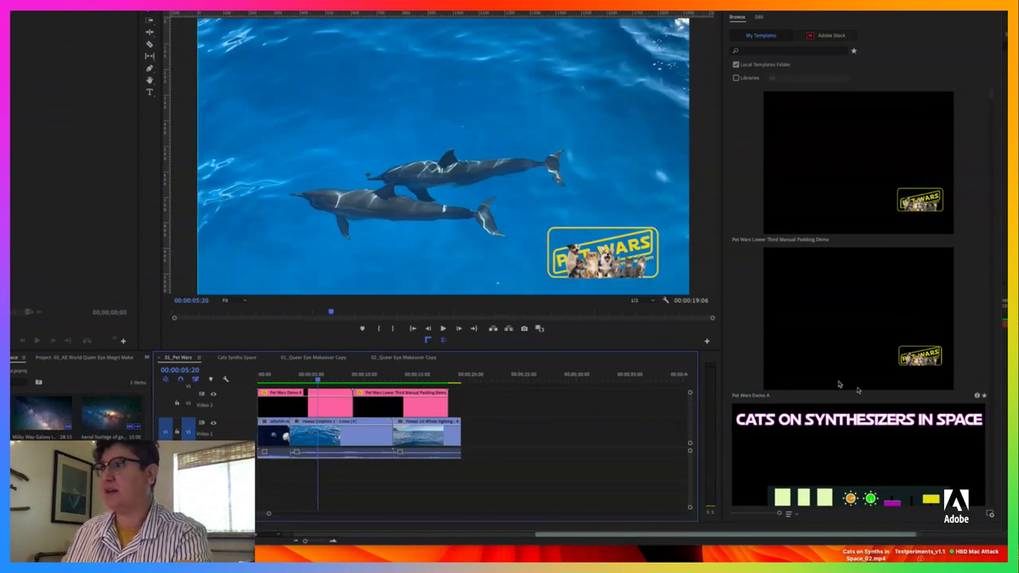
left_click(351, 404)
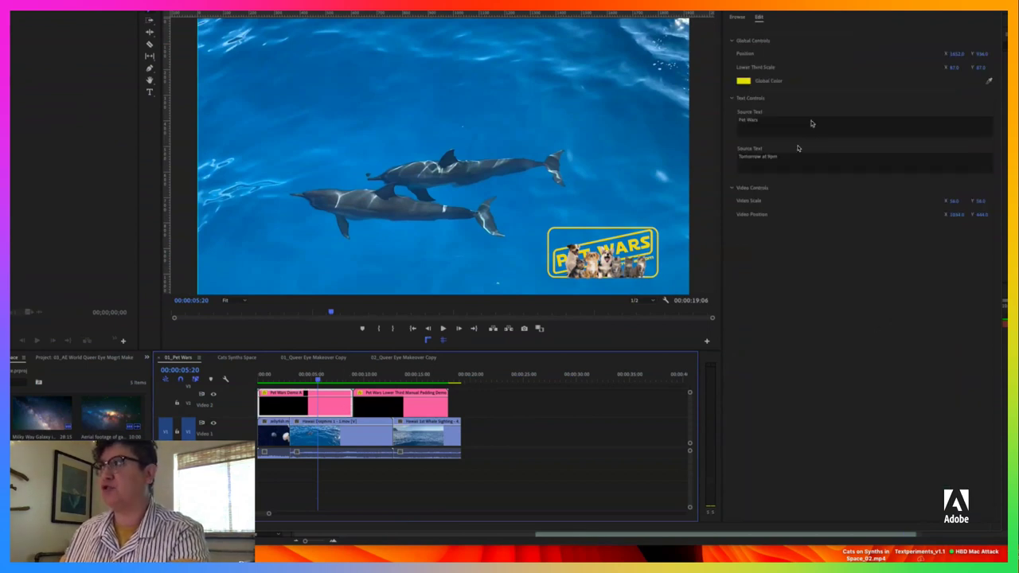
left_click(766, 119)
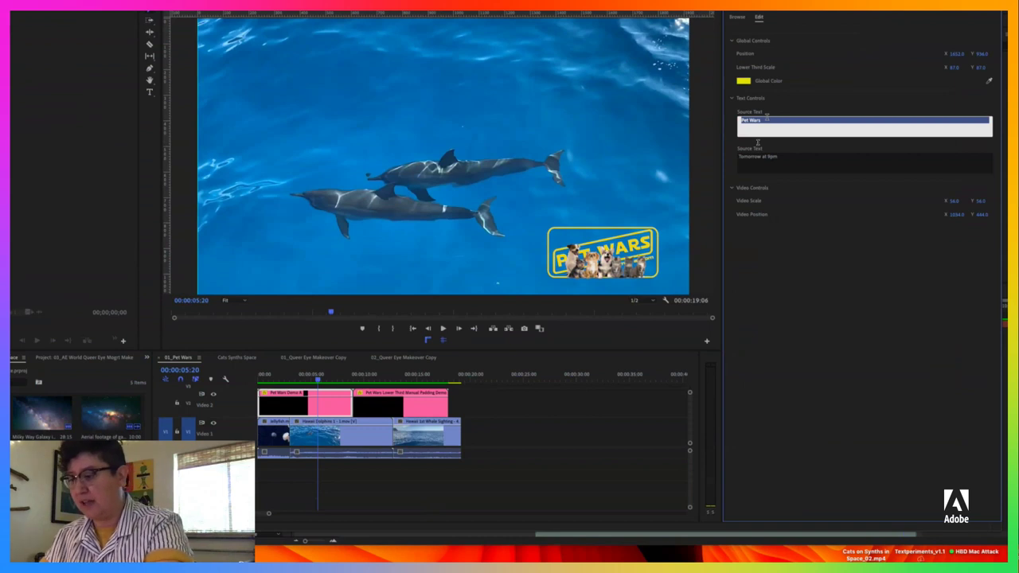
type("Animals")
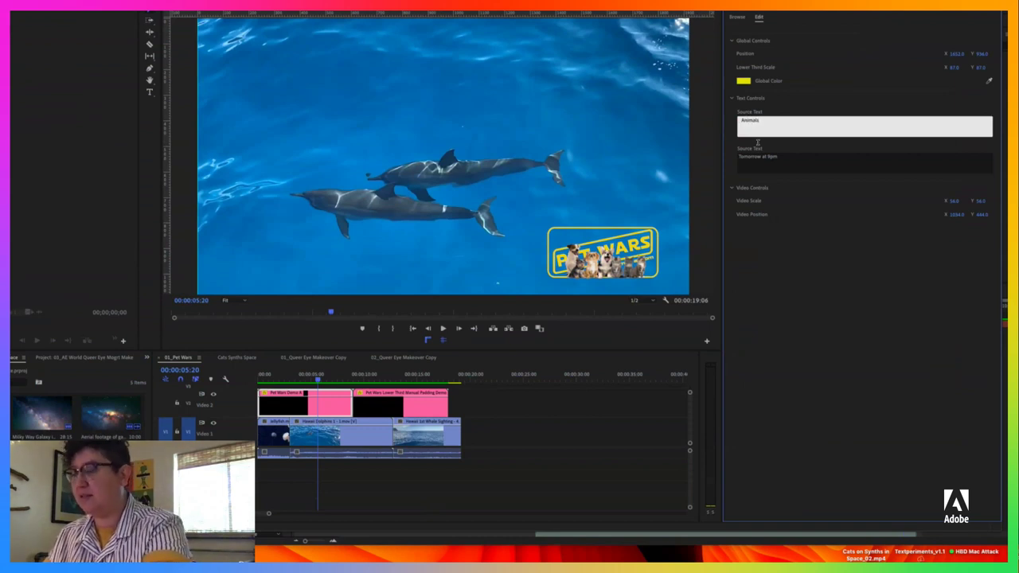
type("!")
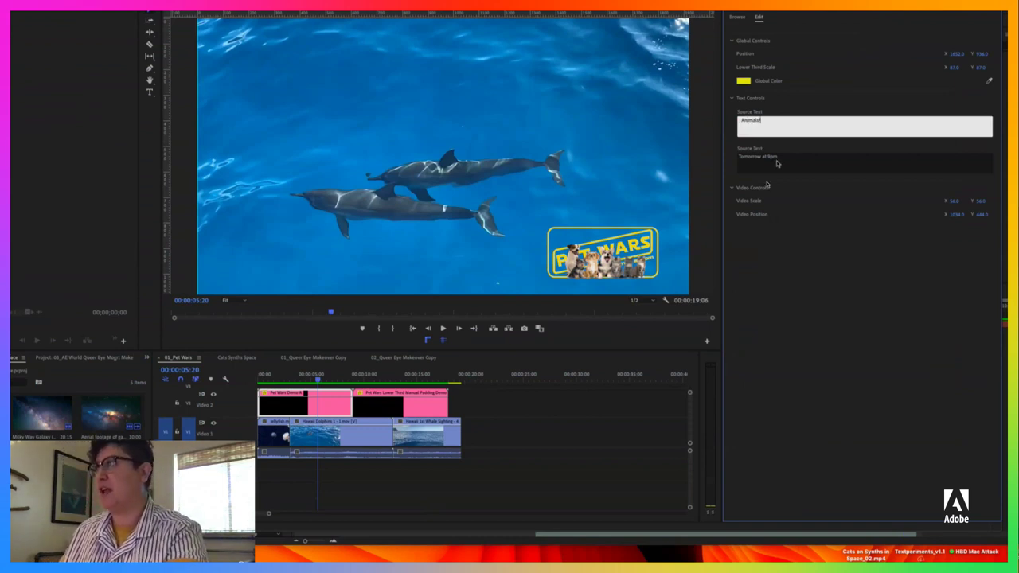
left_click(778, 163)
type("Frida")
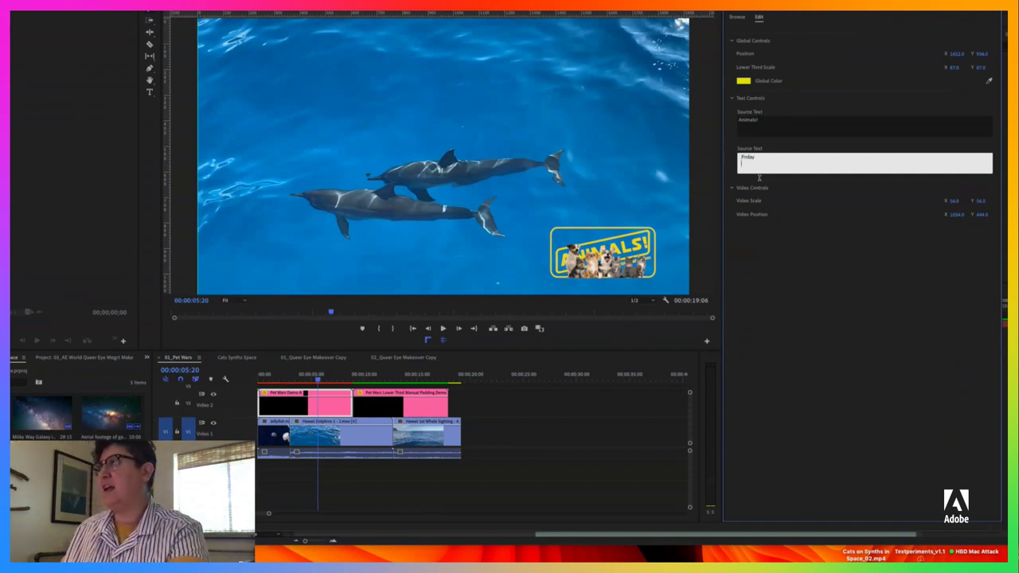
type("y")
left_click(793, 291)
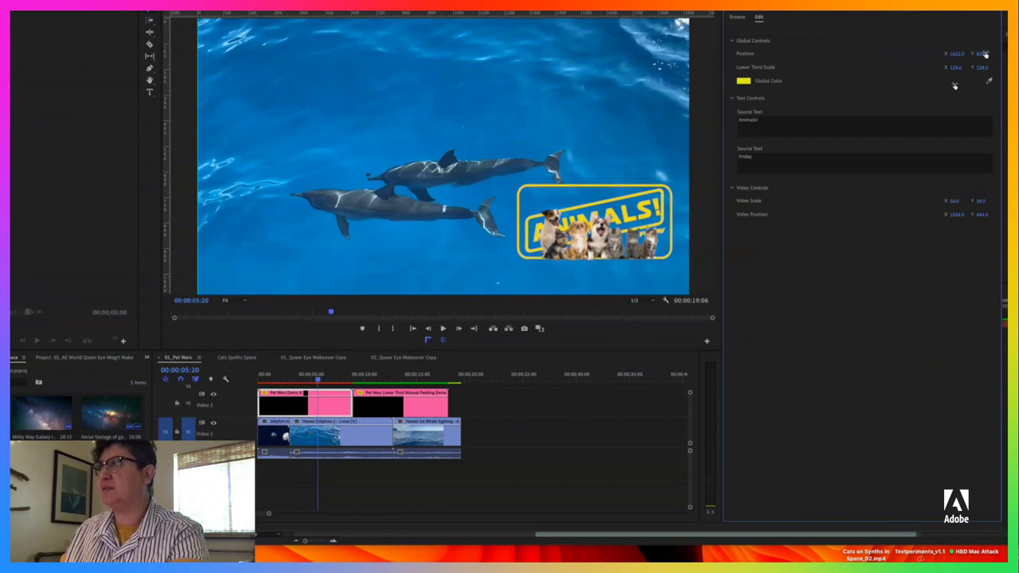
Step: Change the Pet Wars Demo A title to "Filthy Animals!" at 00:00:04:07 and shift the graphic left so it fits within the frame
left_click(312, 383)
left_click_drag(346, 383, 301, 383)
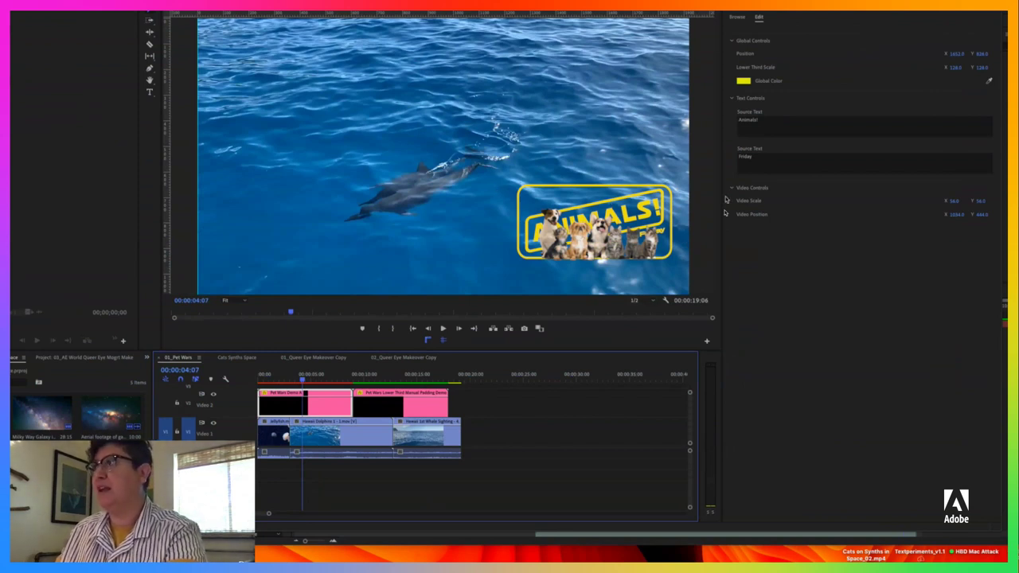
left_click(769, 120)
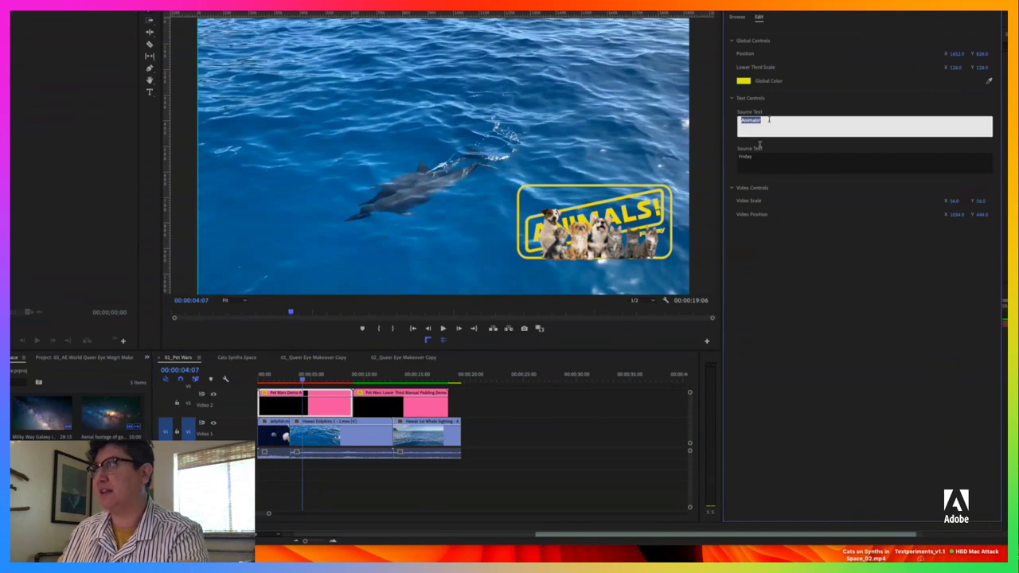
key("BackSpace")
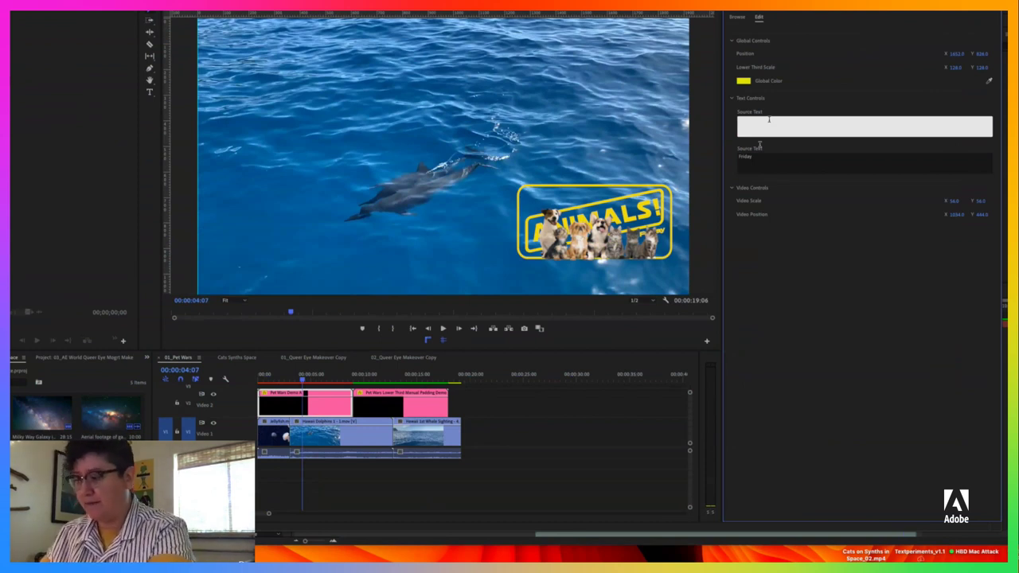
type("Filthy An")
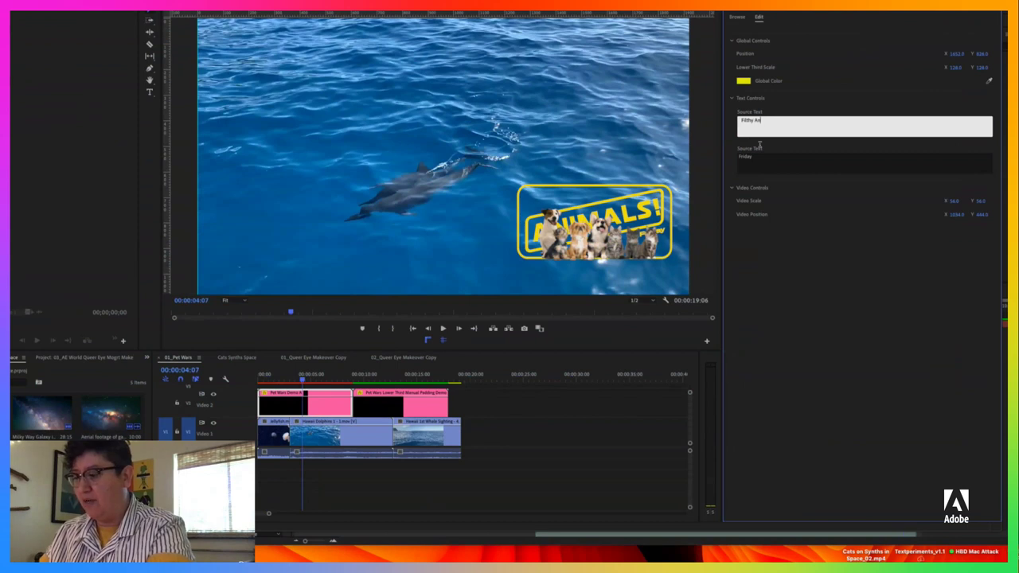
type("imals")
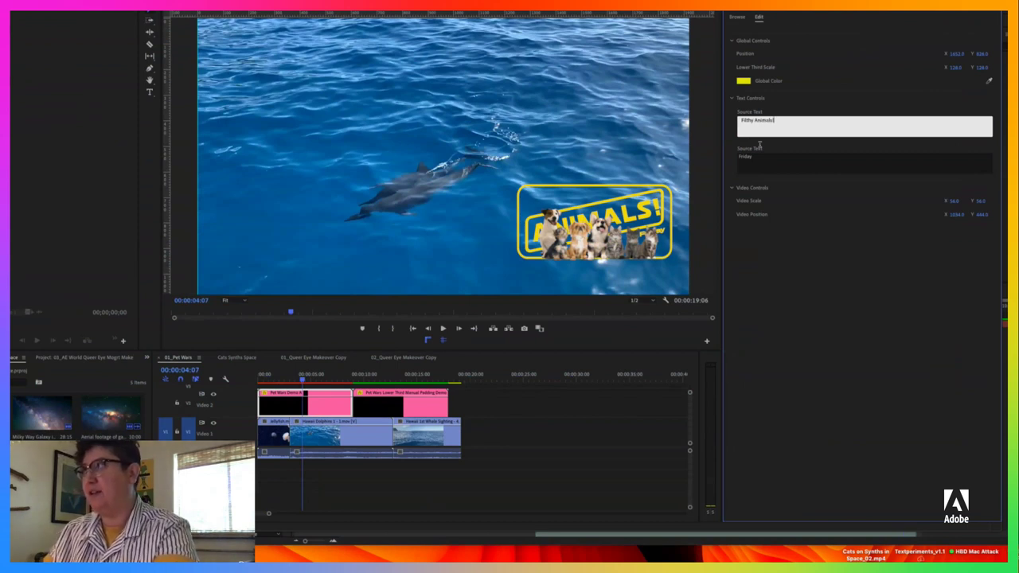
type("!")
left_click(758, 146)
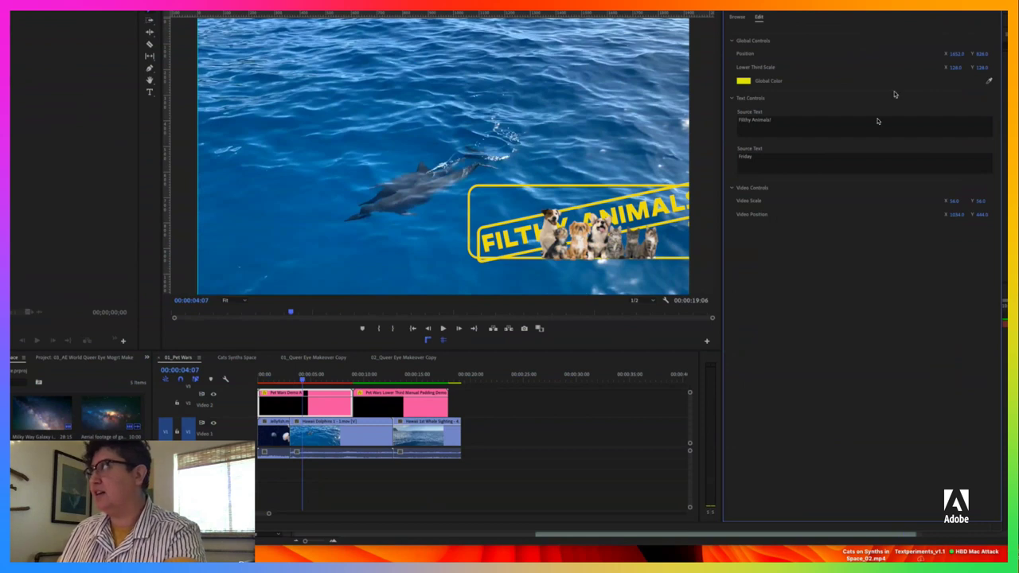
left_click_drag(952, 54, 876, 54)
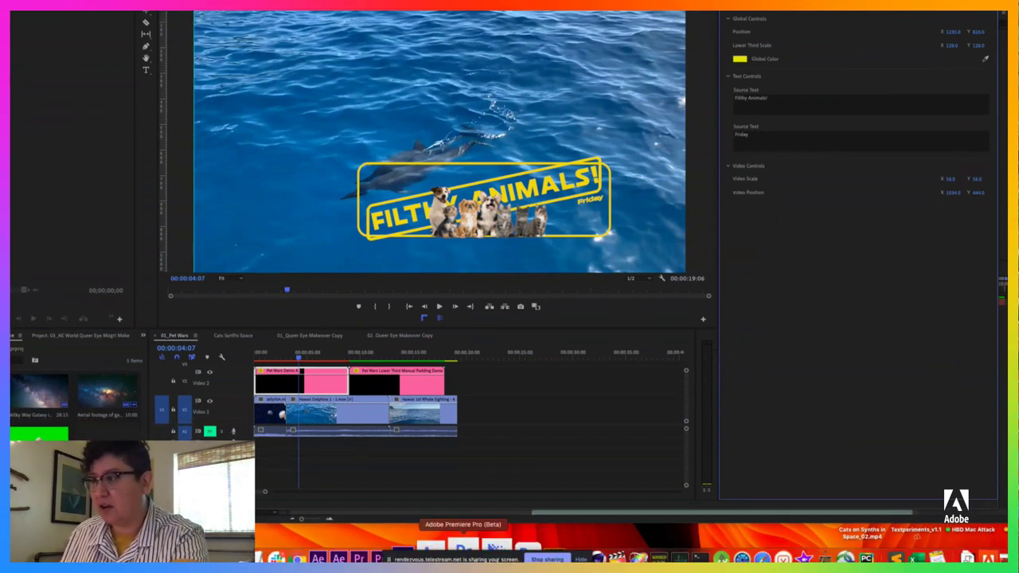
Step: Switch to After Effects and reveal all expressions on the layers of the All the pieces Manual Padding composition
left_click(447, 549)
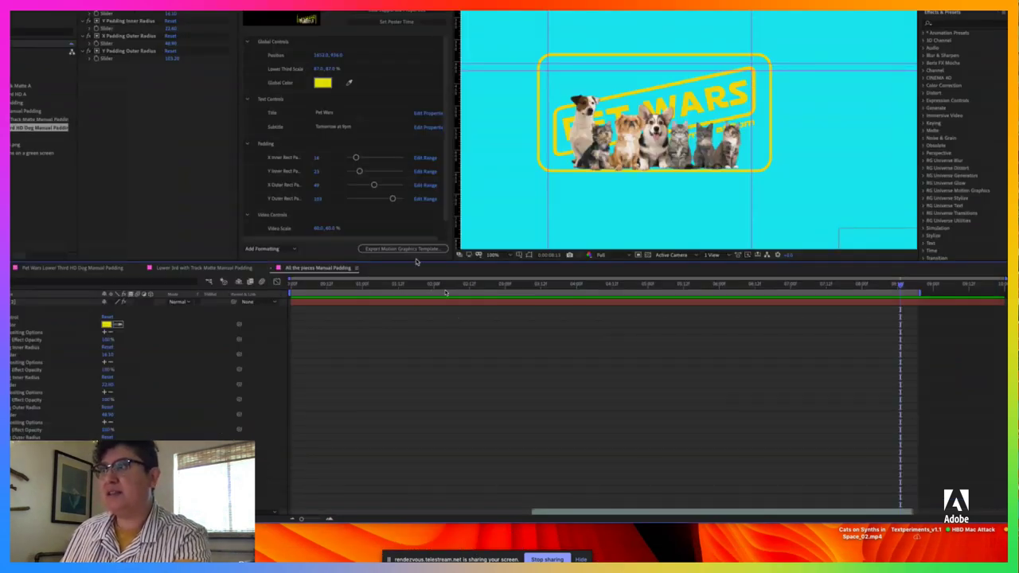
left_click_drag(416, 260, 416, 308)
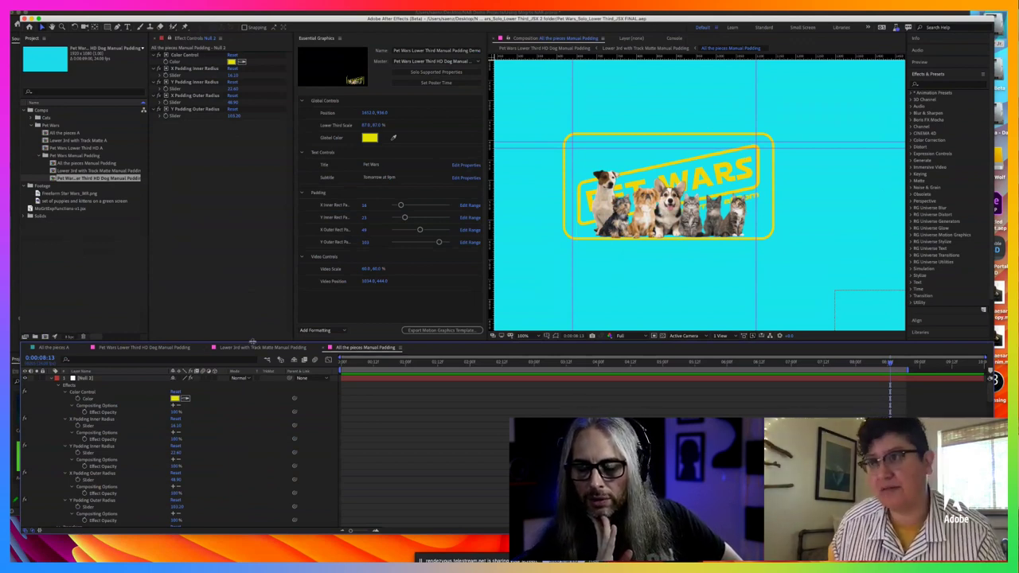
left_click_drag(253, 342, 256, 284)
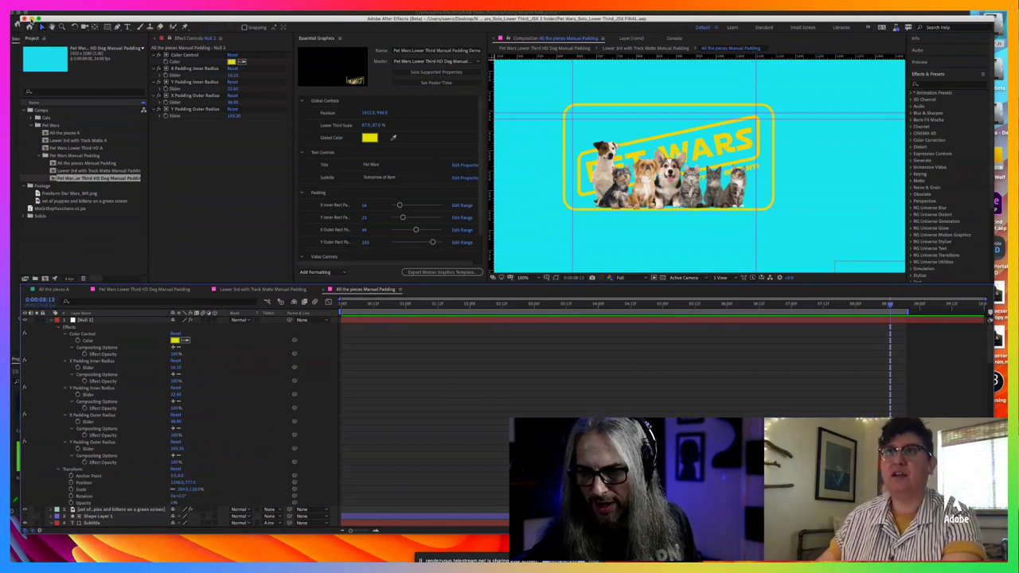
left_click(36, 18)
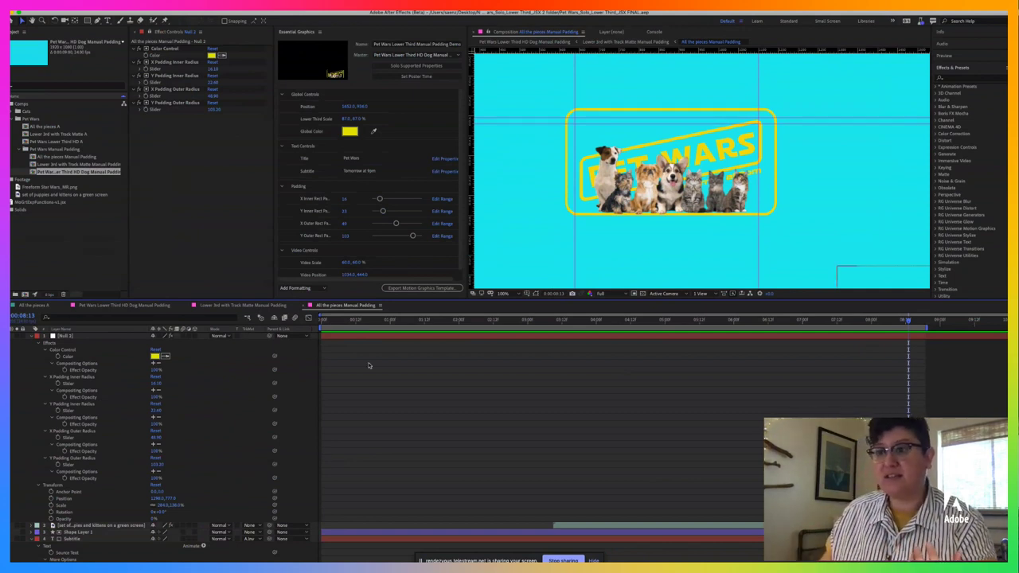
scroll(368, 365, "down", 6)
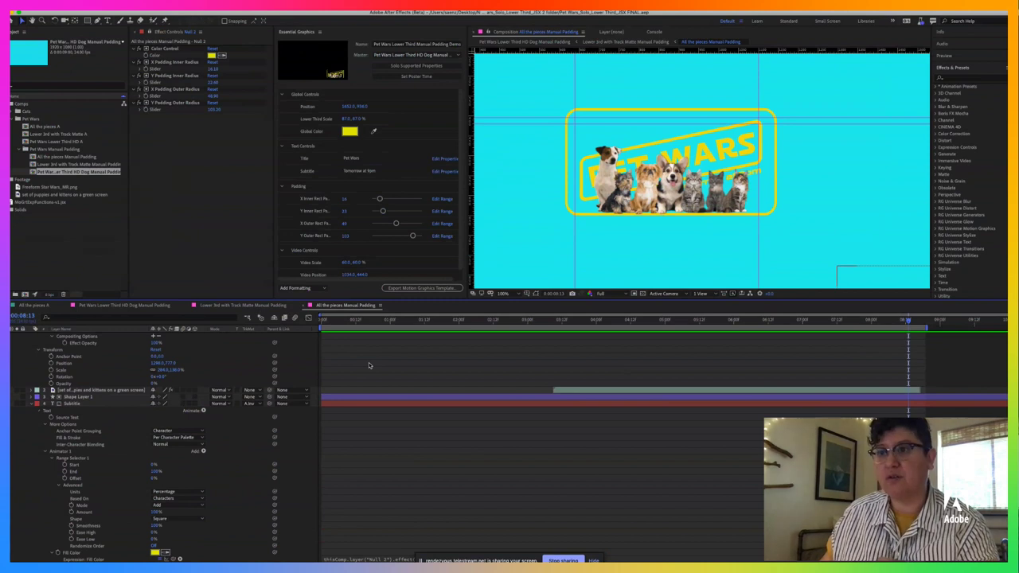
scroll(369, 364, "down", 6)
scroll(369, 364, "down", 10)
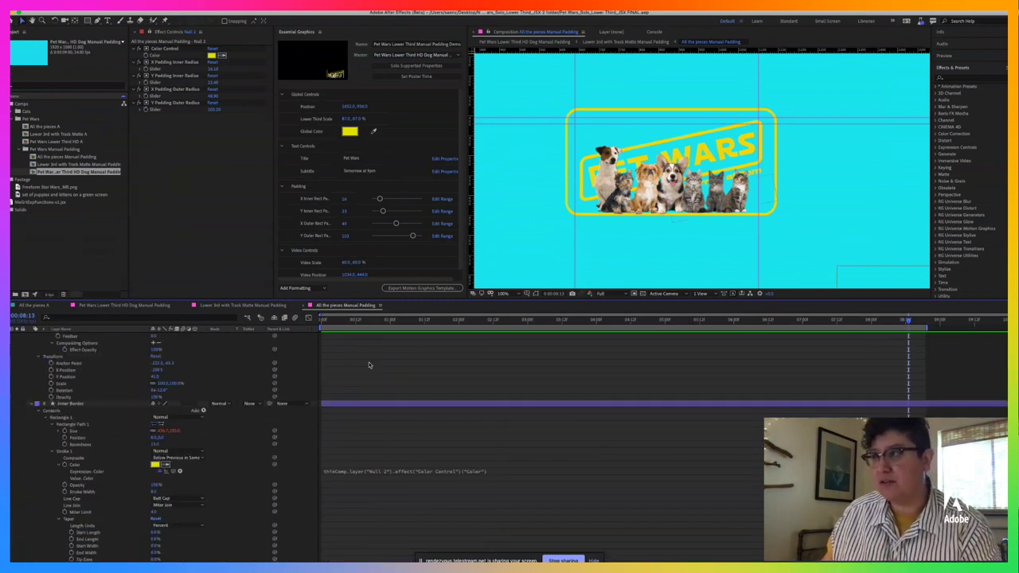
scroll(368, 364, "up", 10)
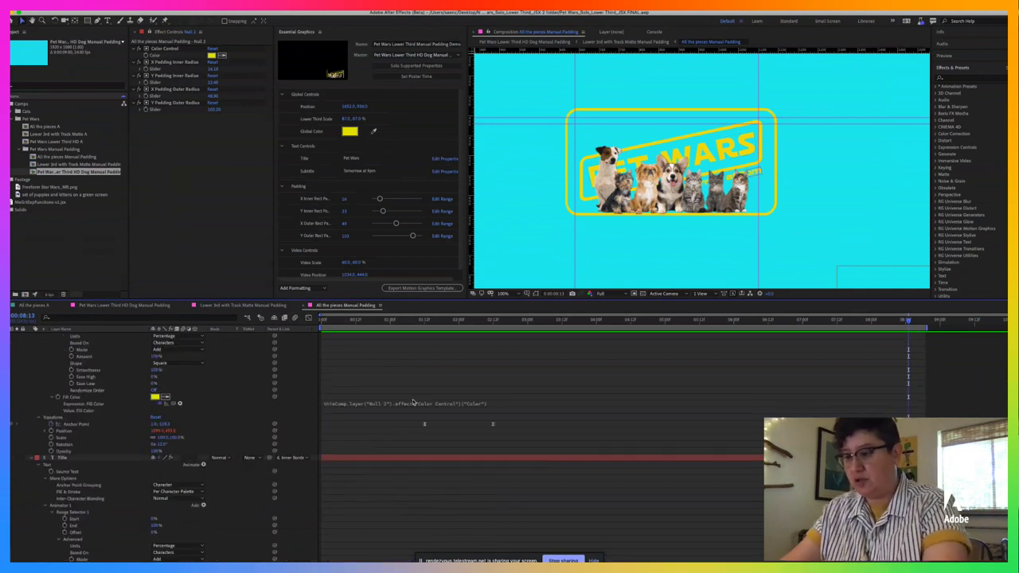
scroll(413, 402, "up", 8)
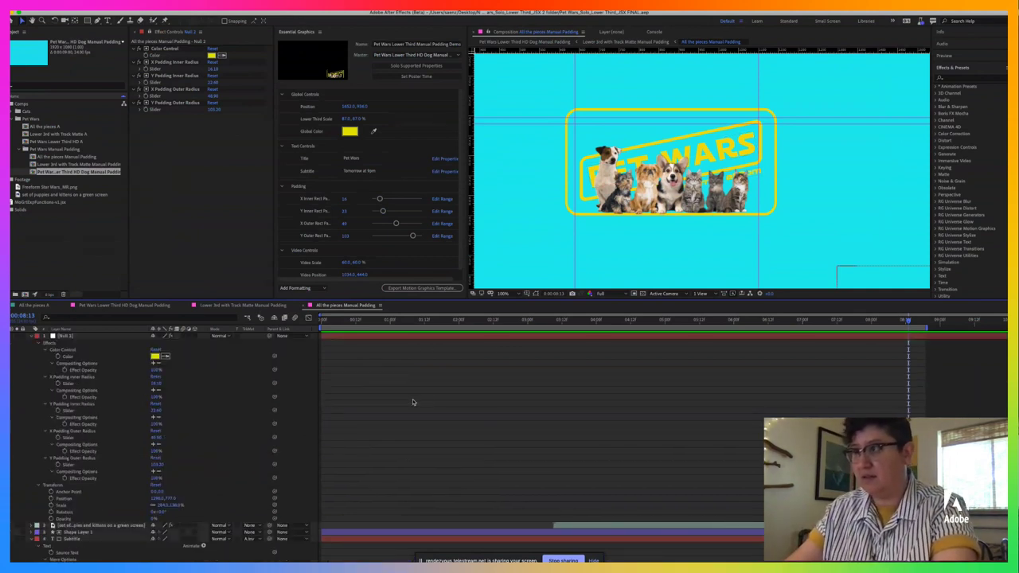
key("e")
key("e")
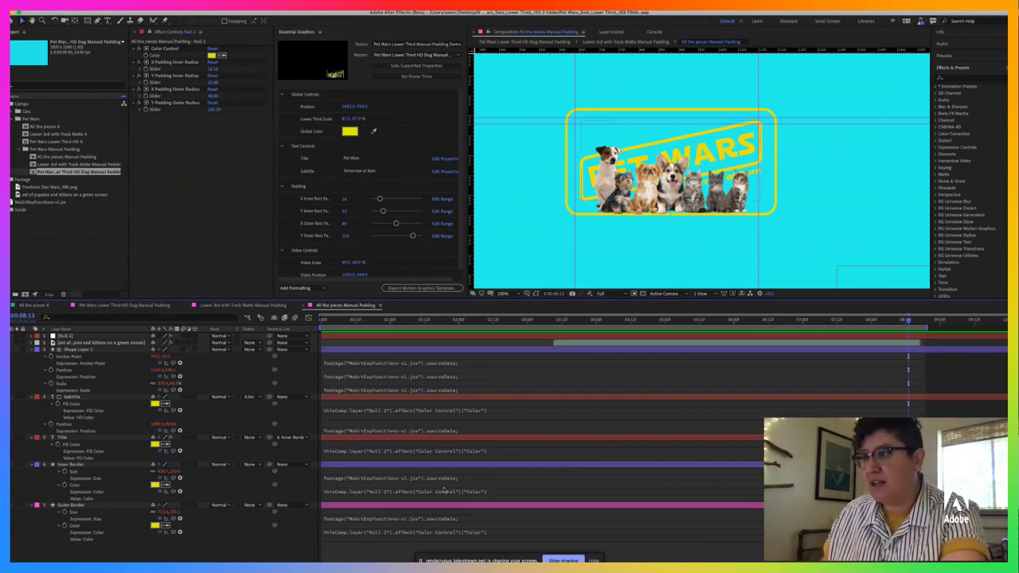
Step: Expand the anchor point and position expressions of Shape Layer 1 and the Inner Border size expression to read their full code
left_click(466, 362)
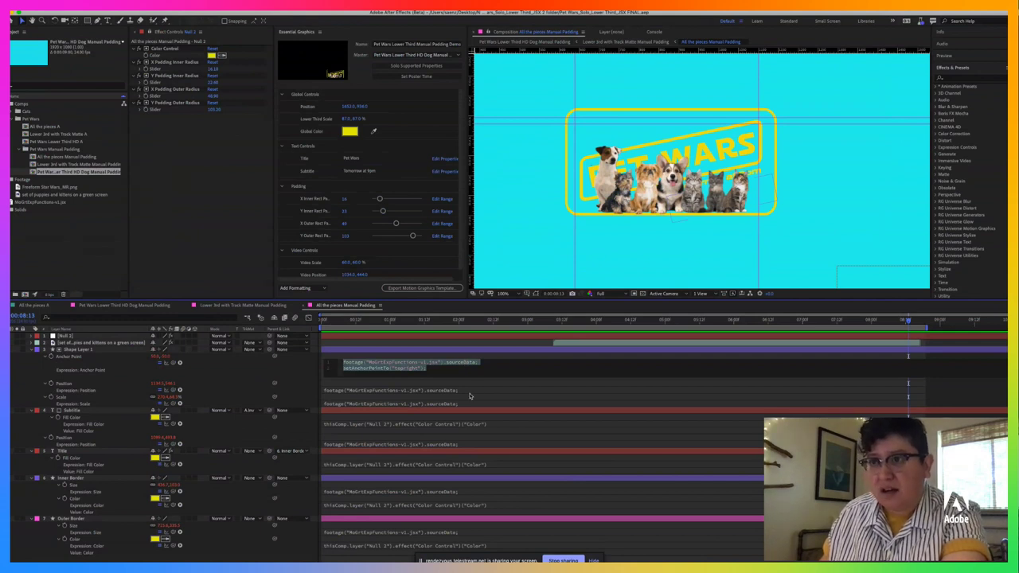
left_click(464, 390)
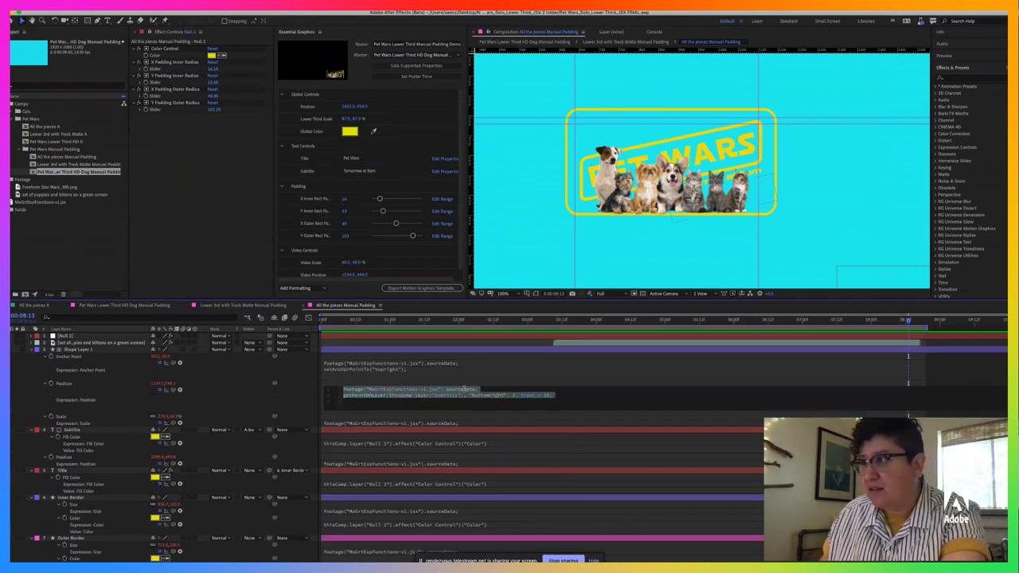
left_click(455, 512)
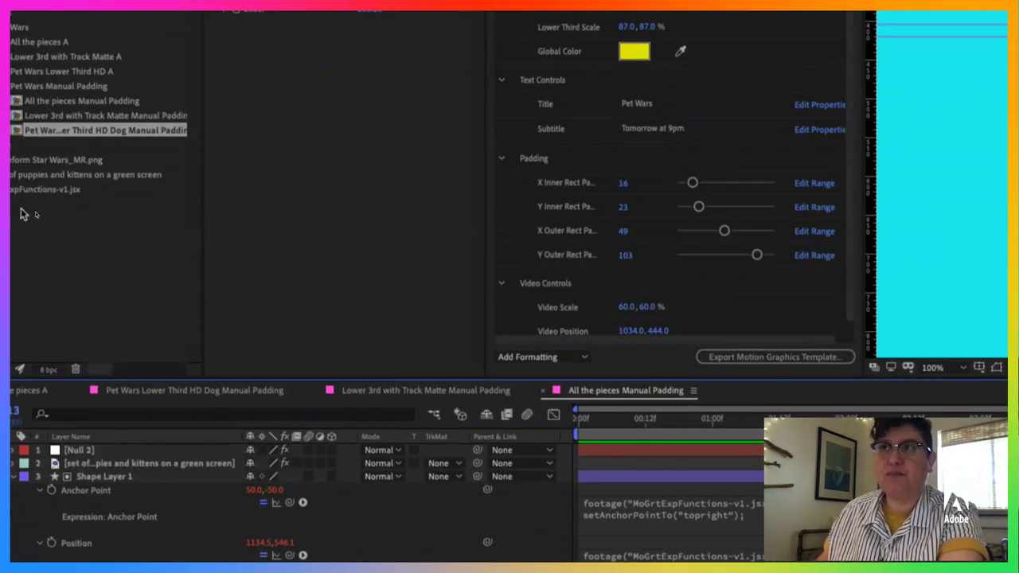
Step: Locate the MoGrtExpFunctions-v1.jsx footage file in the project and look at its available options
right_click(36, 210)
right_click(47, 195)
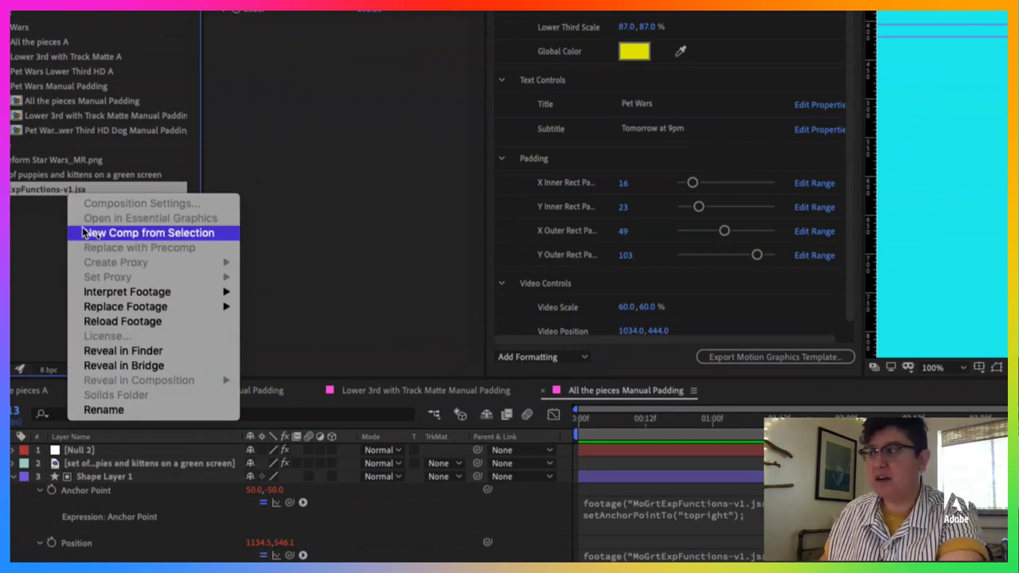
left_click(379, 332)
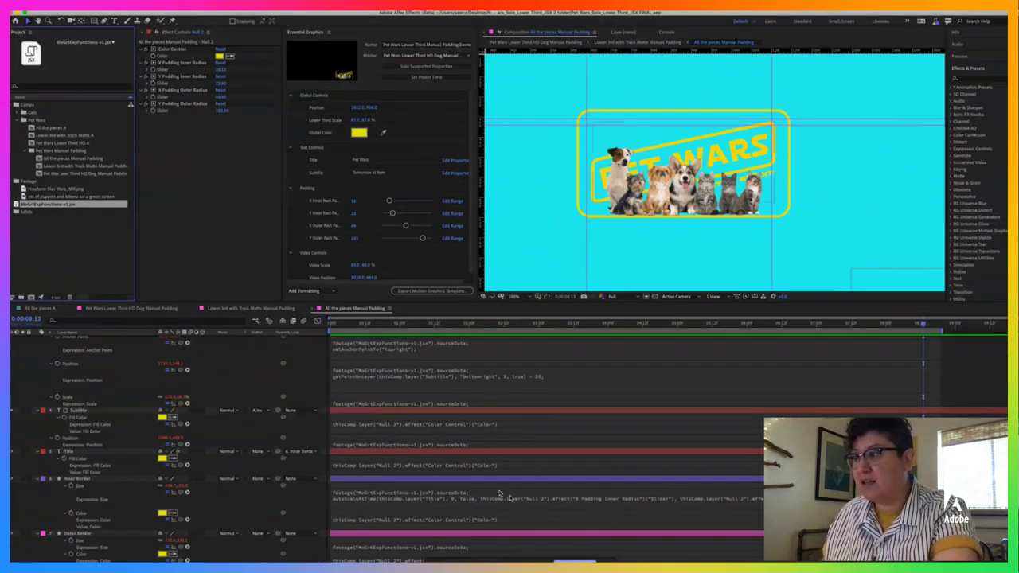
Step: Examine the Inner Border size expression and the X and Y Padding Inner Radius sliders it references on the null layer
left_click(500, 493)
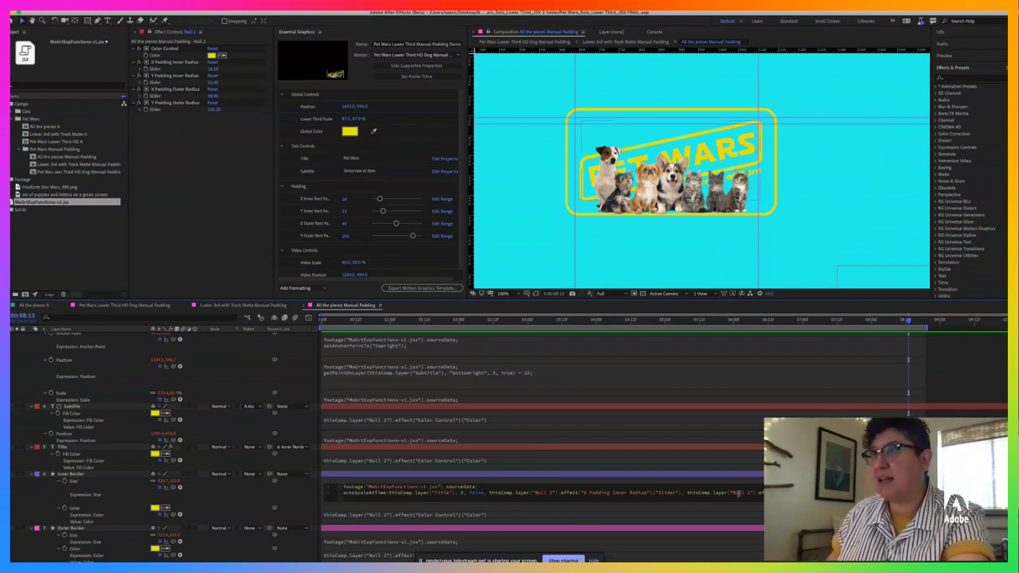
left_click(180, 62)
left_click(180, 76)
left_click(185, 129)
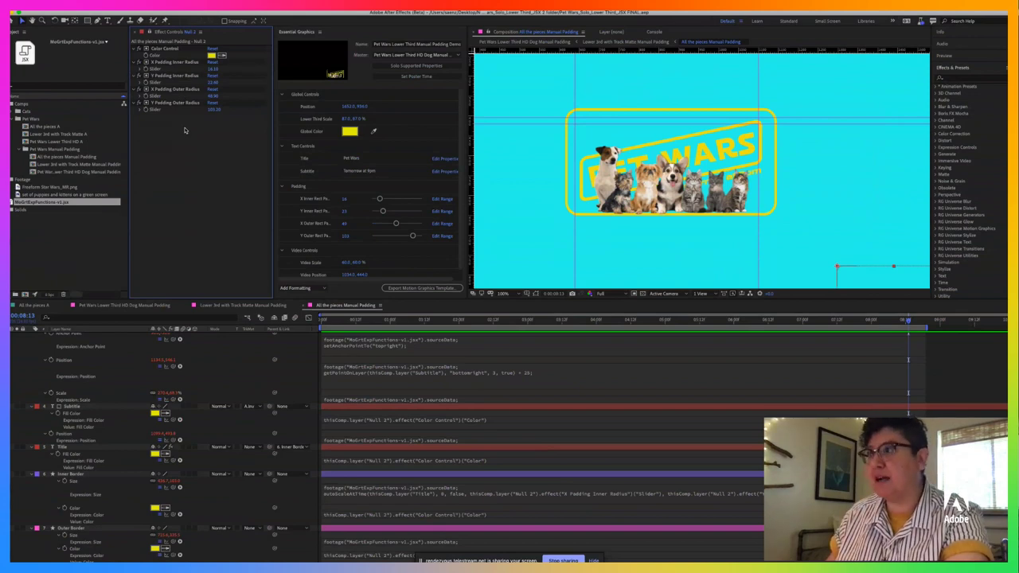
Step: Switch to Premiere Pro, set the title of the Pet Wars Lower Third Manual Padding Demo clip to "Filthy Animals!" and start playback
key("super+Tab")
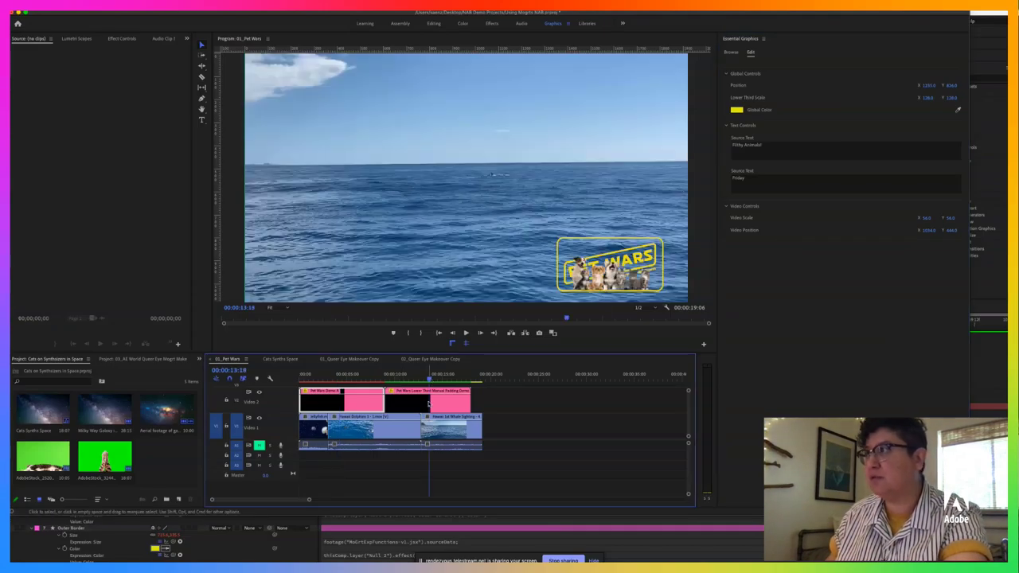
left_click(741, 145)
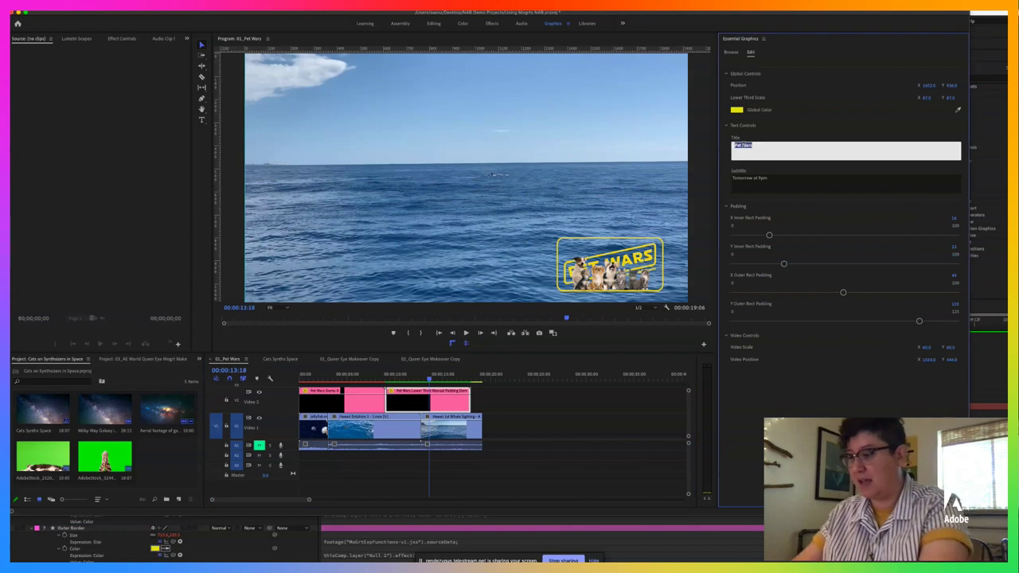
type("Film Animal")
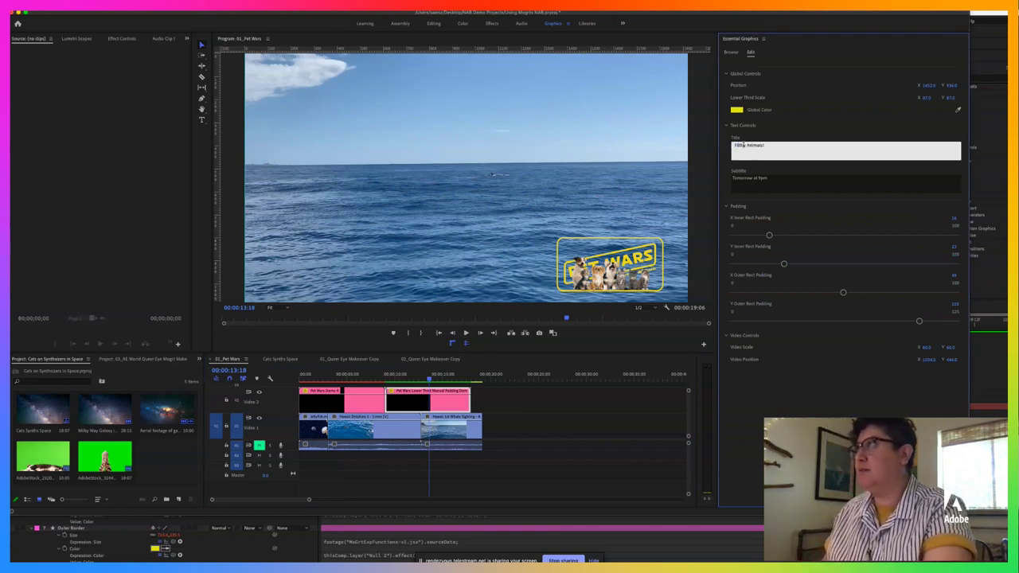
left_click(811, 136)
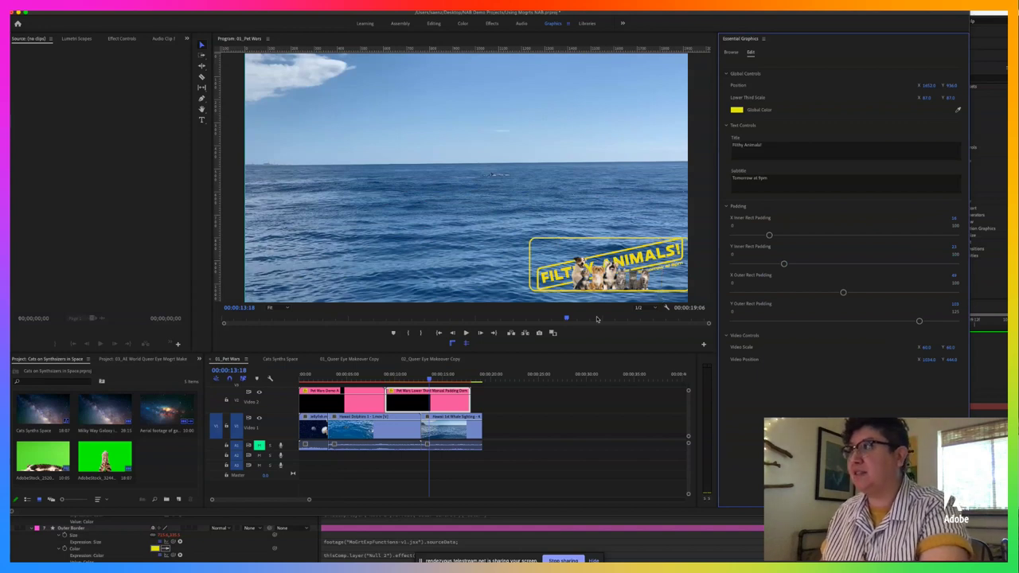
key("space")
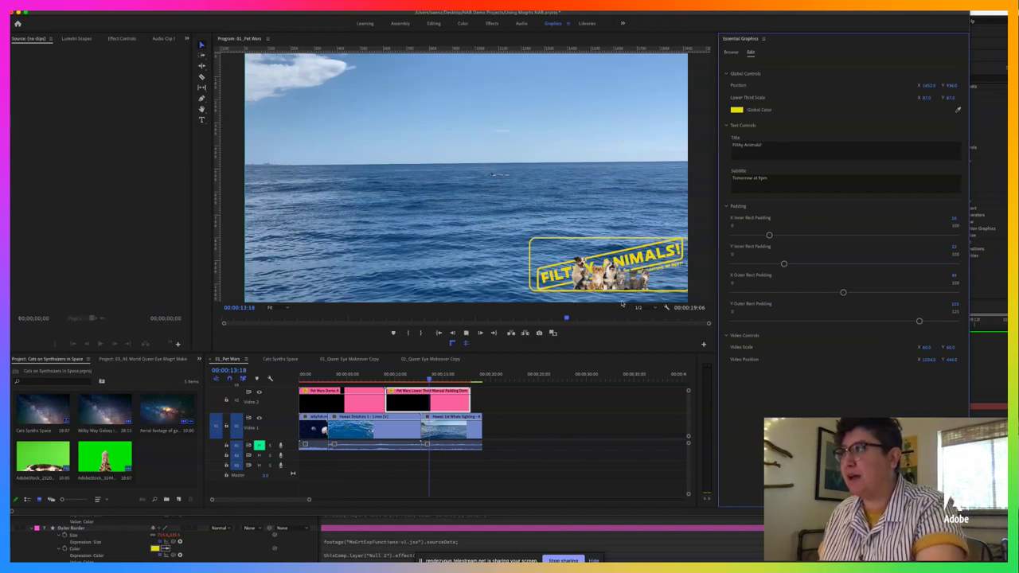
Step: Increase the lower third's Y Outer Rect Padding and reduce its X Outer Rect Padding to fit the border around the longer title
left_click(917, 321)
left_click_drag(918, 322, 943, 319)
left_click_drag(844, 293, 796, 294)
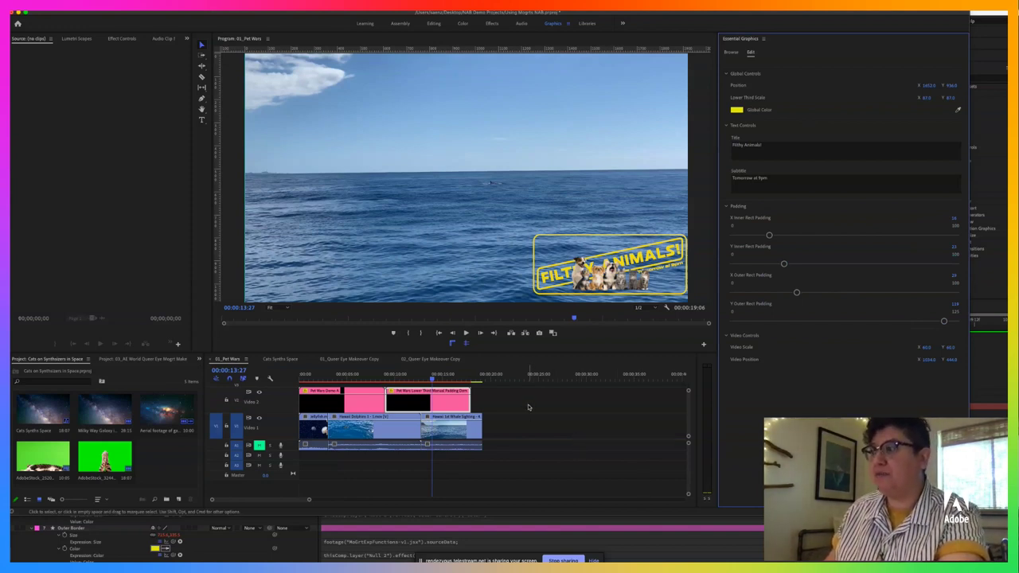
Step: Switch to After Effects and give the area above the timeline more height to fit all the Essential Graphics controls
left_click(612, 526)
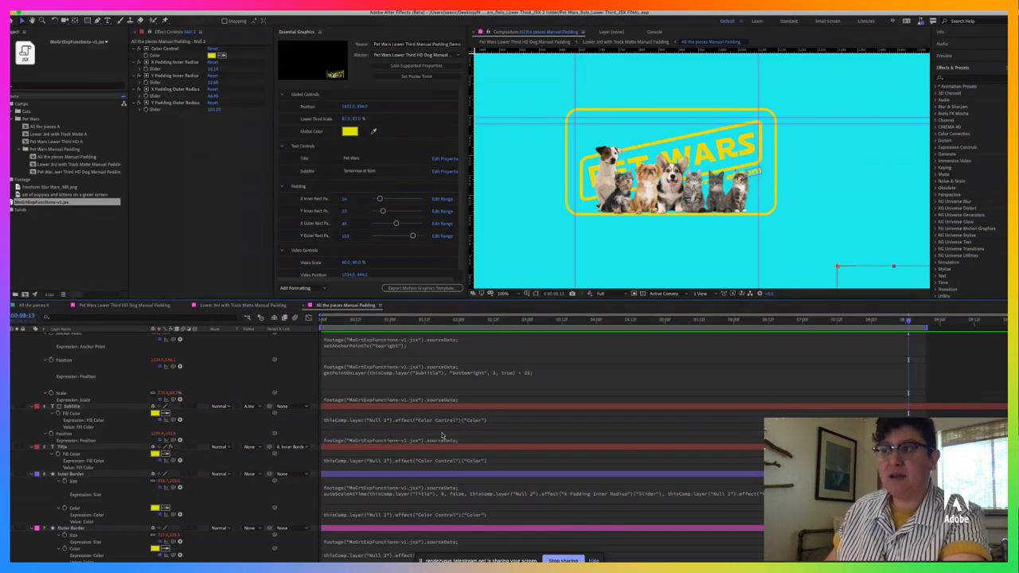
scroll(541, 437, "up", 2)
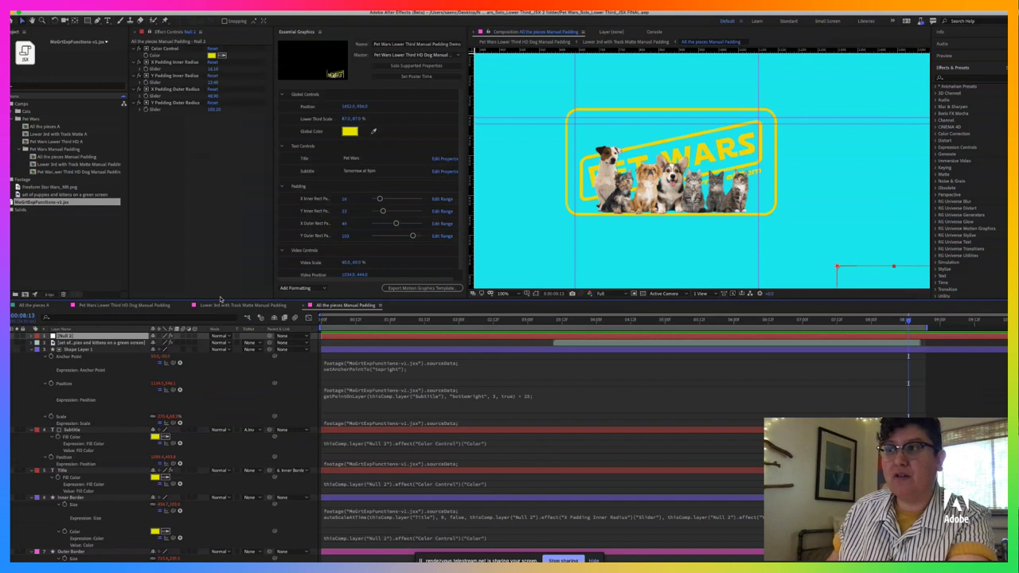
left_click_drag(220, 298, 238, 321)
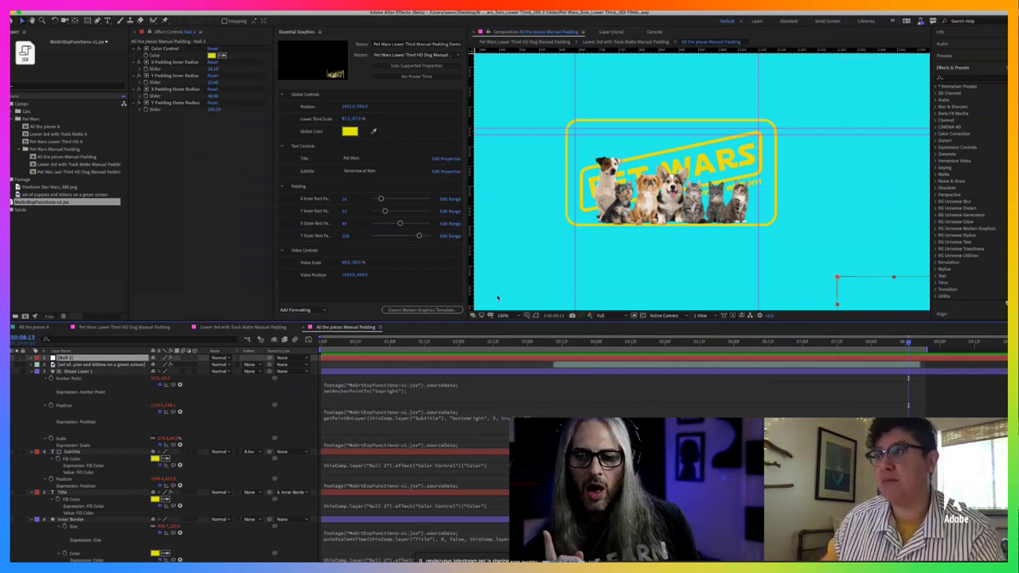
Step: Switch to Premiere Pro, reposition the Filthy Animals! lower third to X 1491, Y 848 and check it over the whale footage
mouse_move(379, 554)
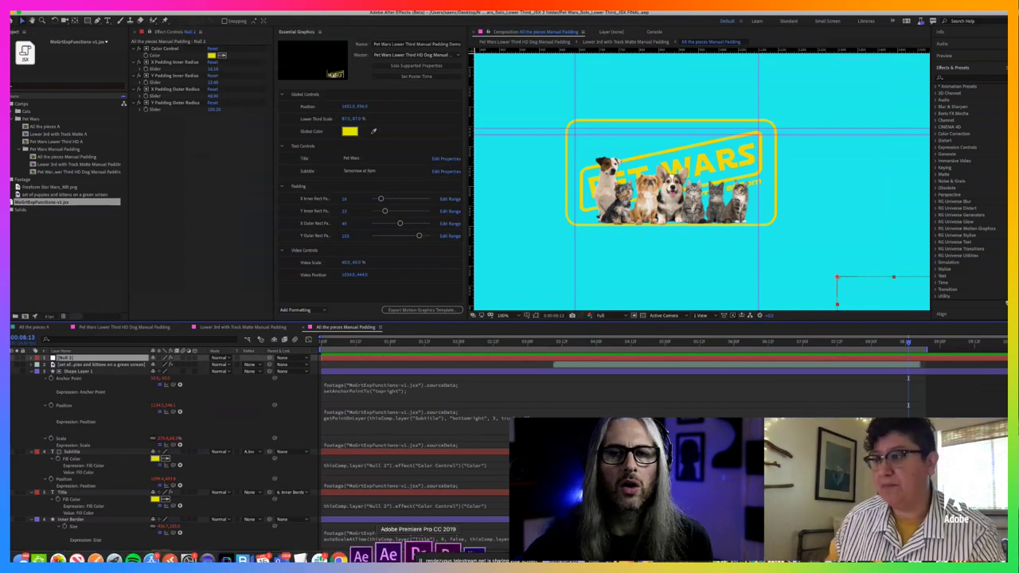
left_click(435, 553)
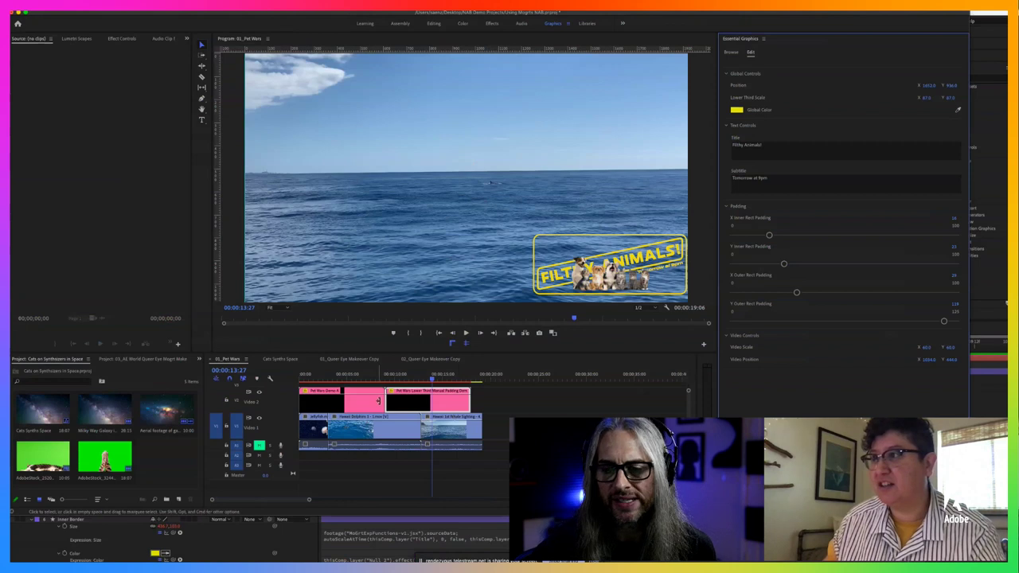
mouse_move(434, 381)
left_mouse_down()
mouse_move(447, 380)
mouse_move(419, 380)
left_mouse_up()
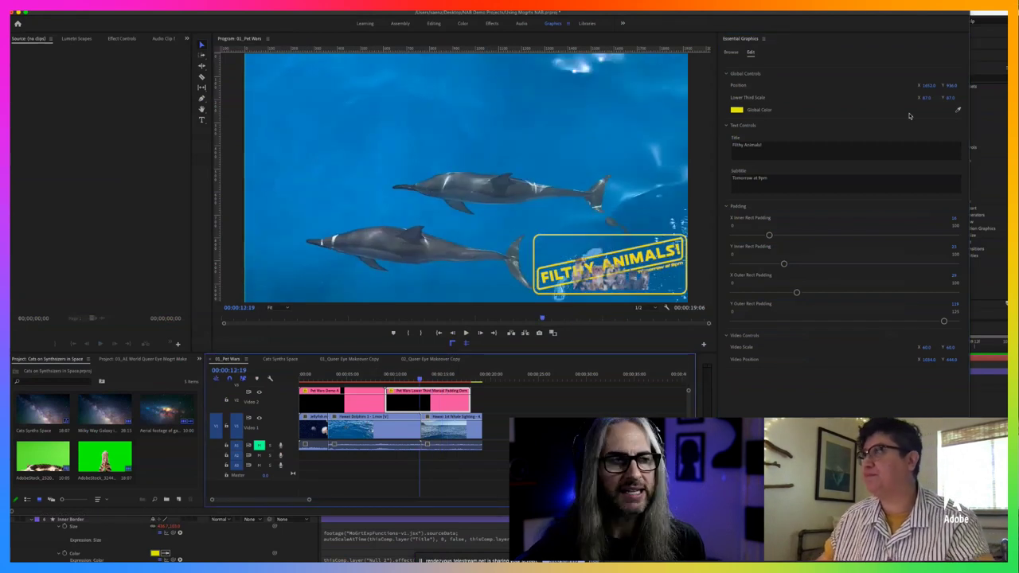
mouse_move(929, 86)
left_mouse_down()
mouse_move(952, 85)
mouse_move(940, 85)
left_mouse_up()
left_click_drag(422, 379, 440, 380)
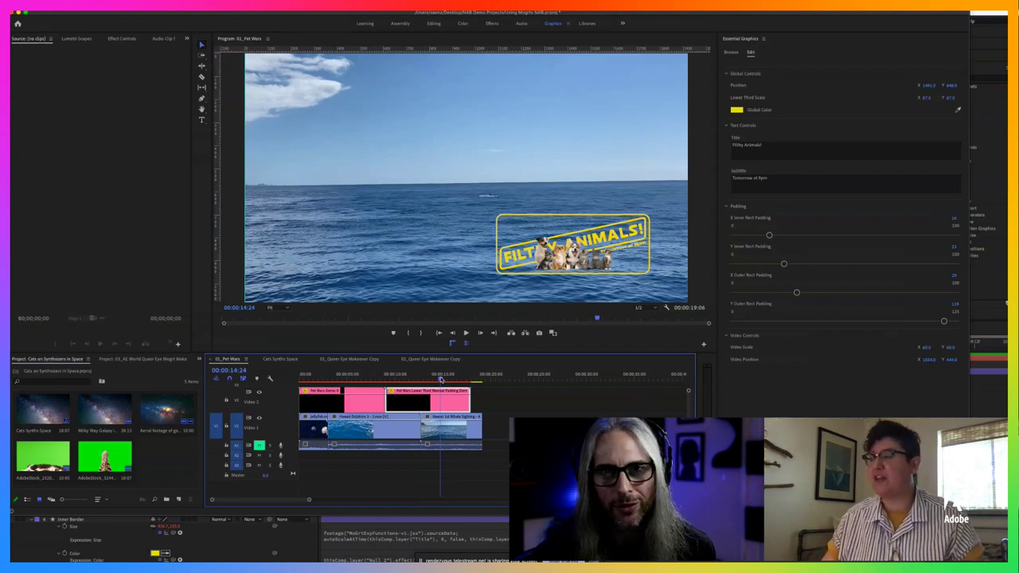
left_click(725, 74)
left_click(726, 74)
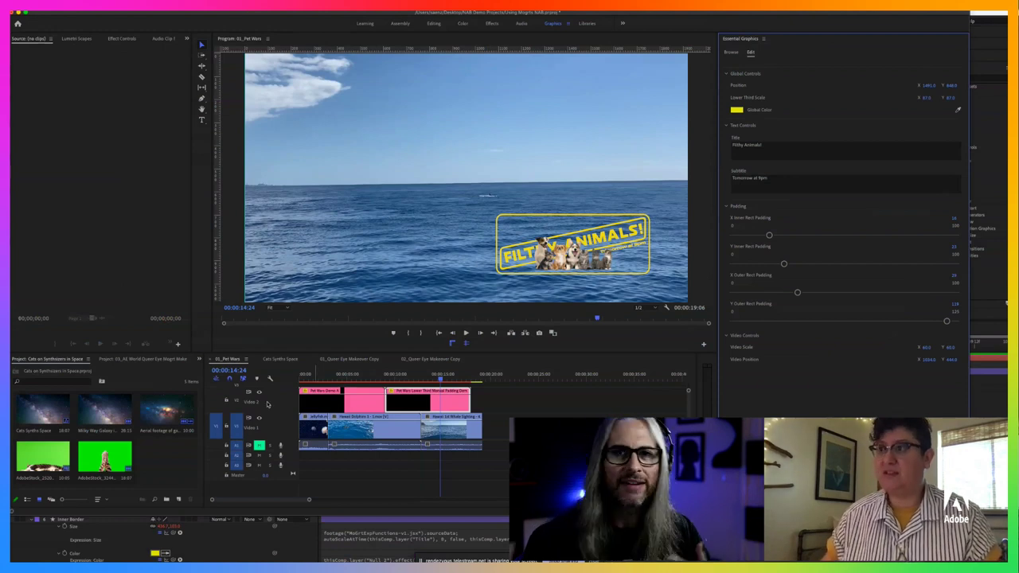
Step: Look through the Cats Synths Space and Queer Eye Makeover Copy sequences and return to the 01_Pet Wars sequence
left_click(280, 360)
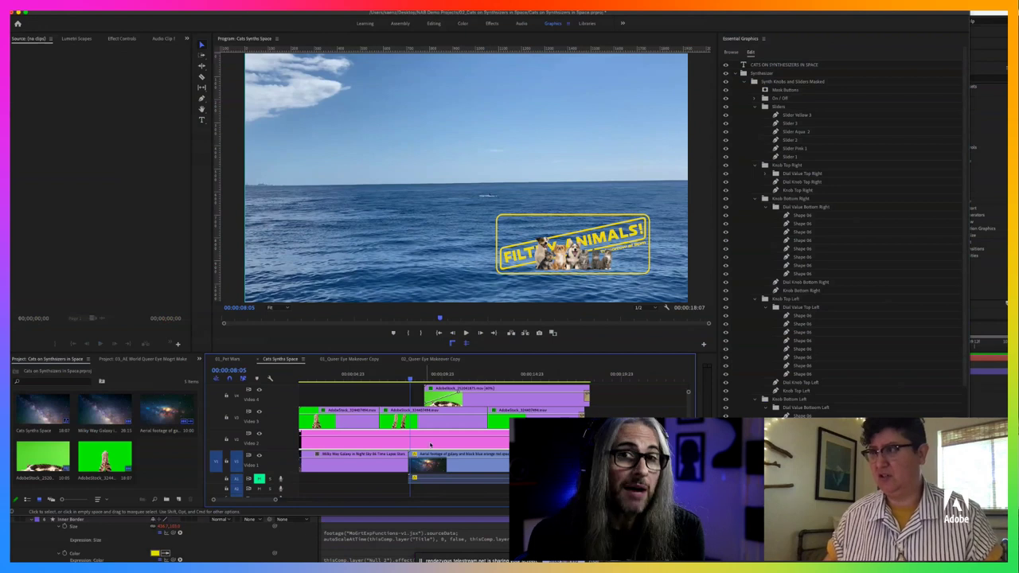
scroll(834, 341, "down", 5)
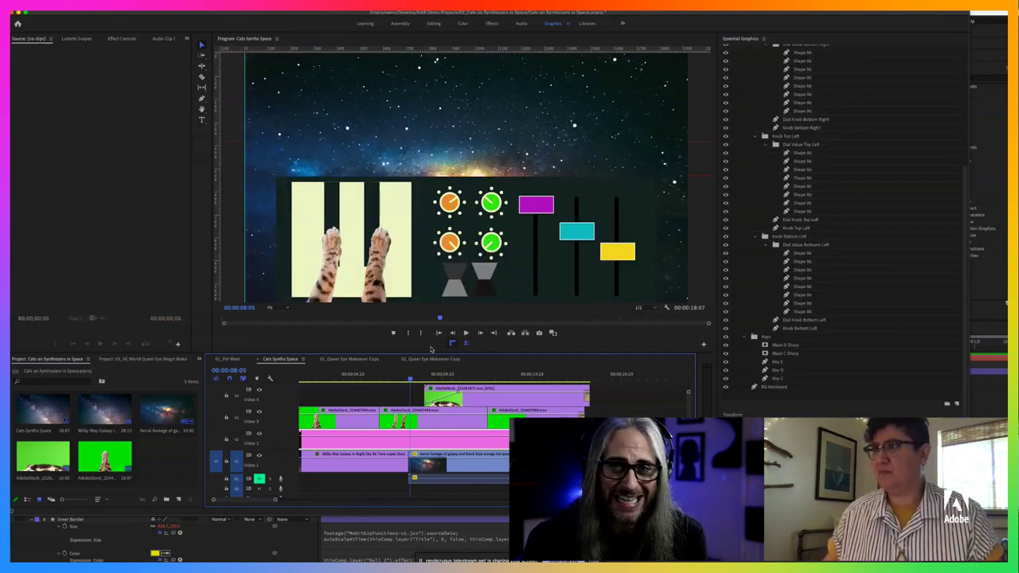
left_click(348, 359)
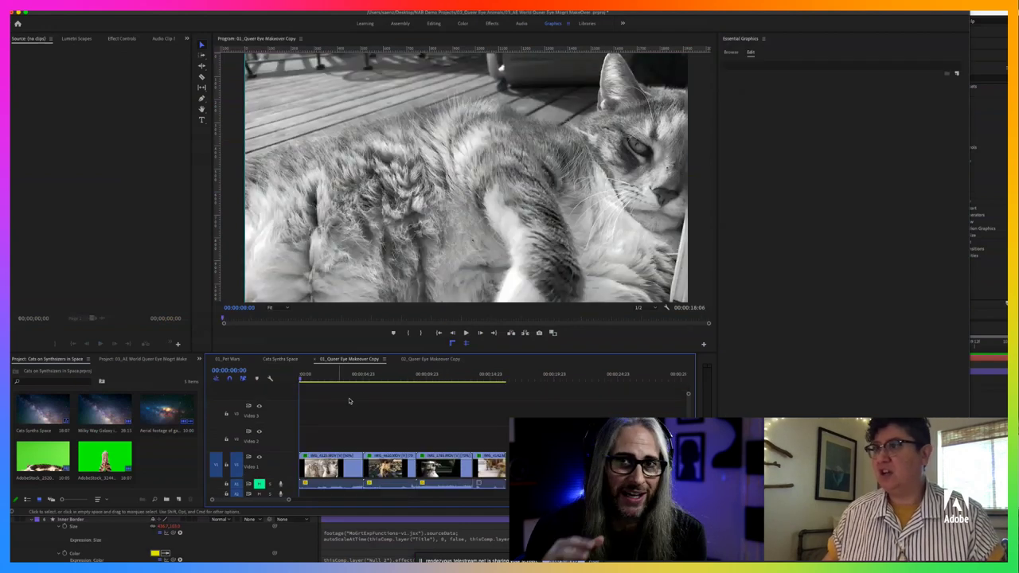
left_click(278, 359)
left_click(348, 359)
left_click(438, 374)
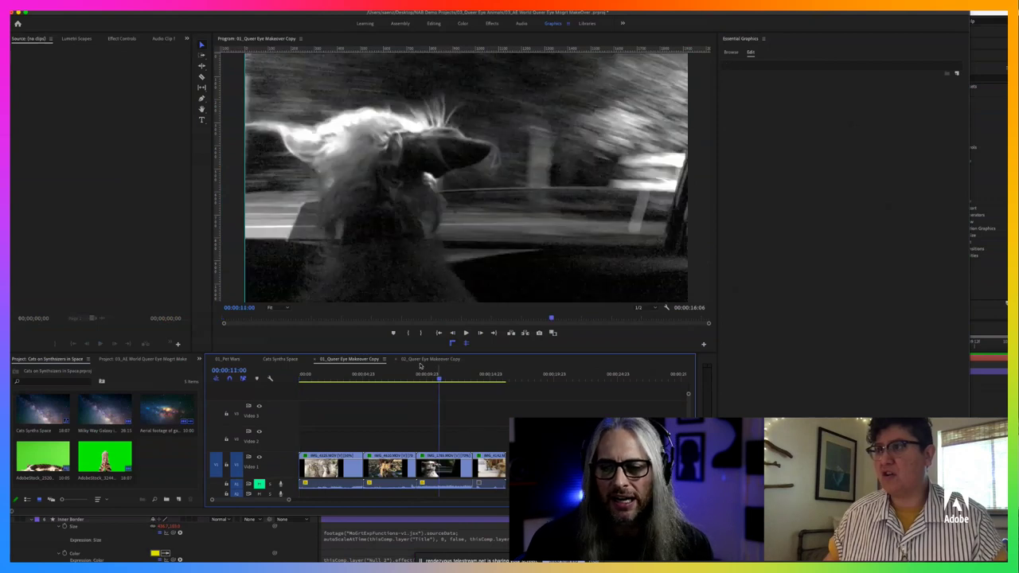
left_click(227, 359)
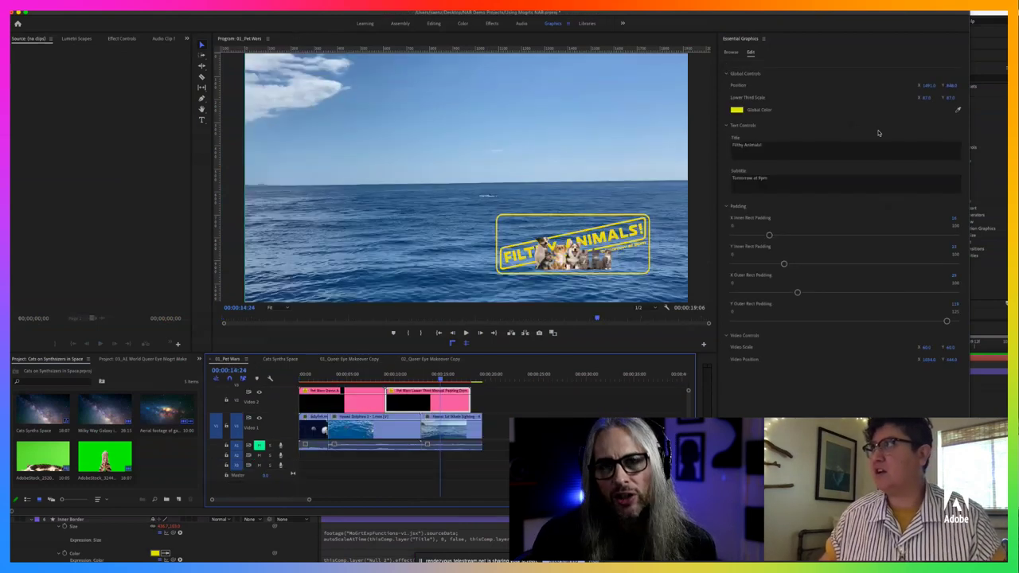
Step: Collapse and re-expand the Global, Text, Padding and Video control groups of the lower third to review how they are organized
left_click(725, 125)
left_click(726, 140)
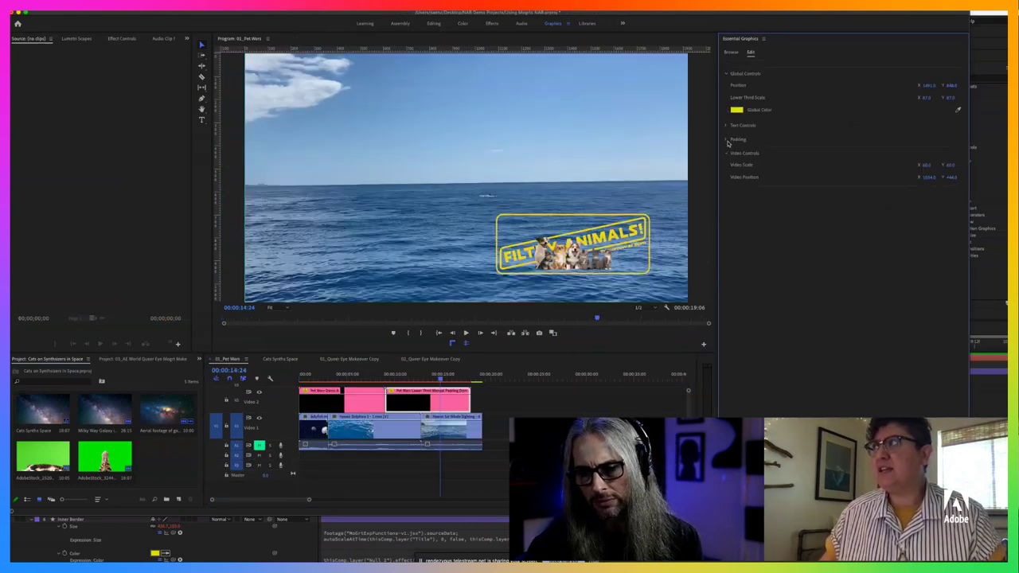
left_click(726, 153)
left_click(726, 74)
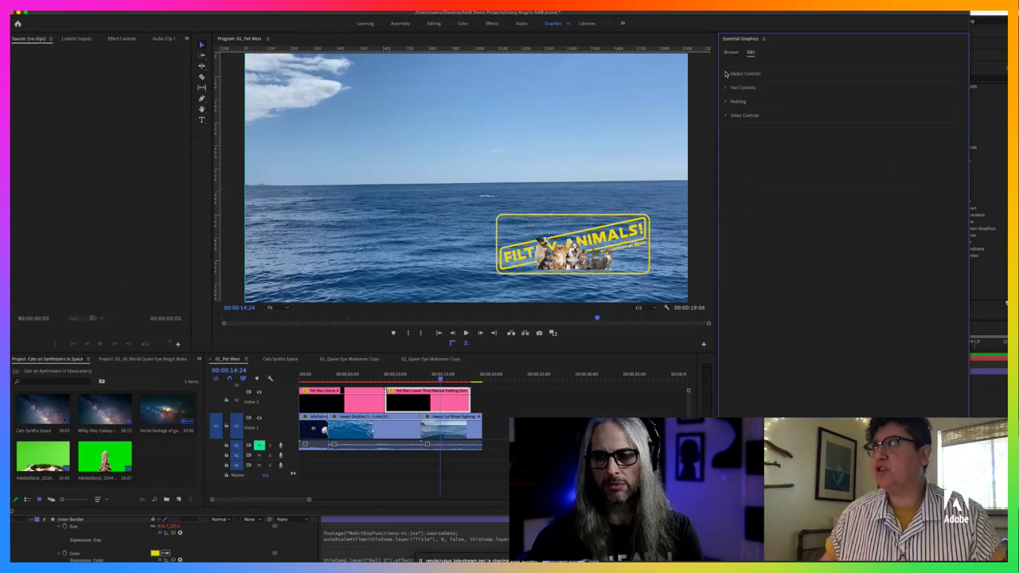
left_click(726, 74)
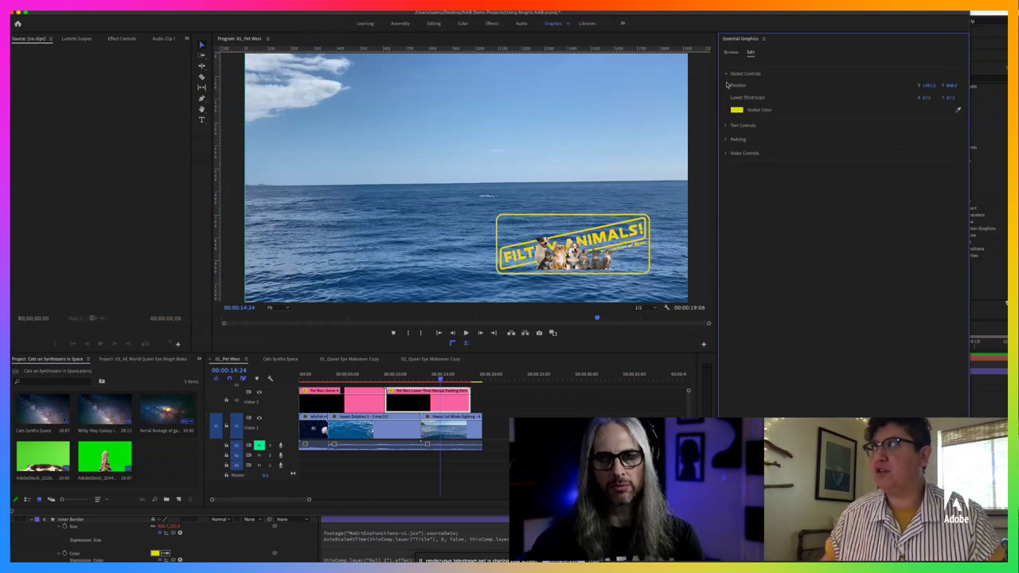
left_click(725, 125)
left_click(726, 206)
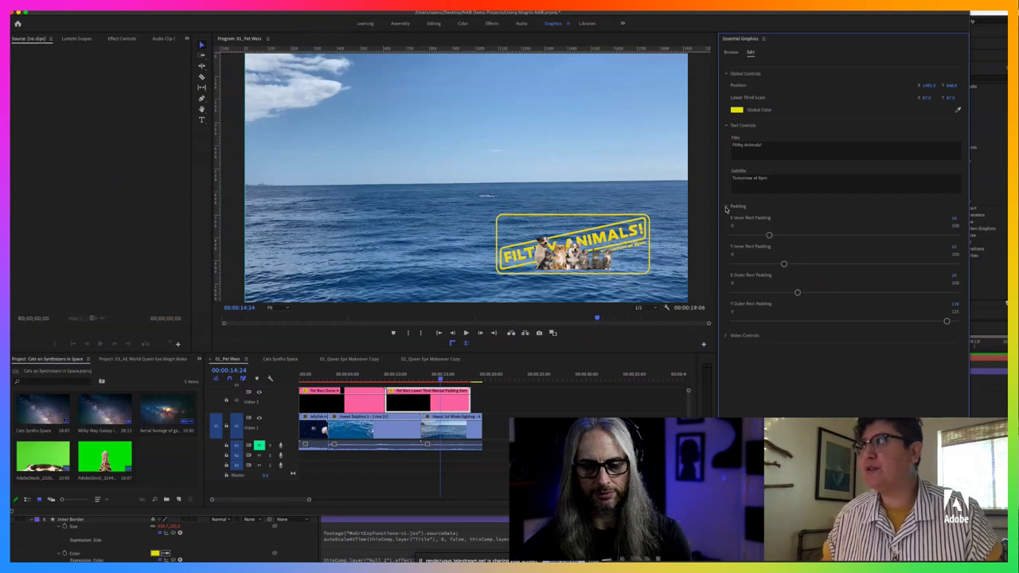
left_click(727, 336)
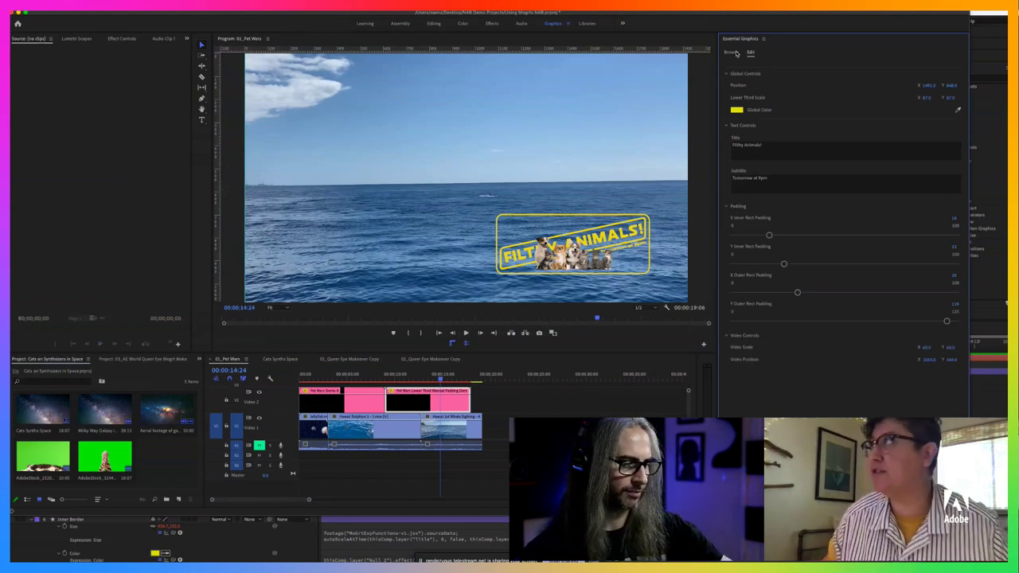
Step: Browse the Adobe Stock motion graphics templates, limited to the free ones
left_click(736, 54)
left_click(813, 69)
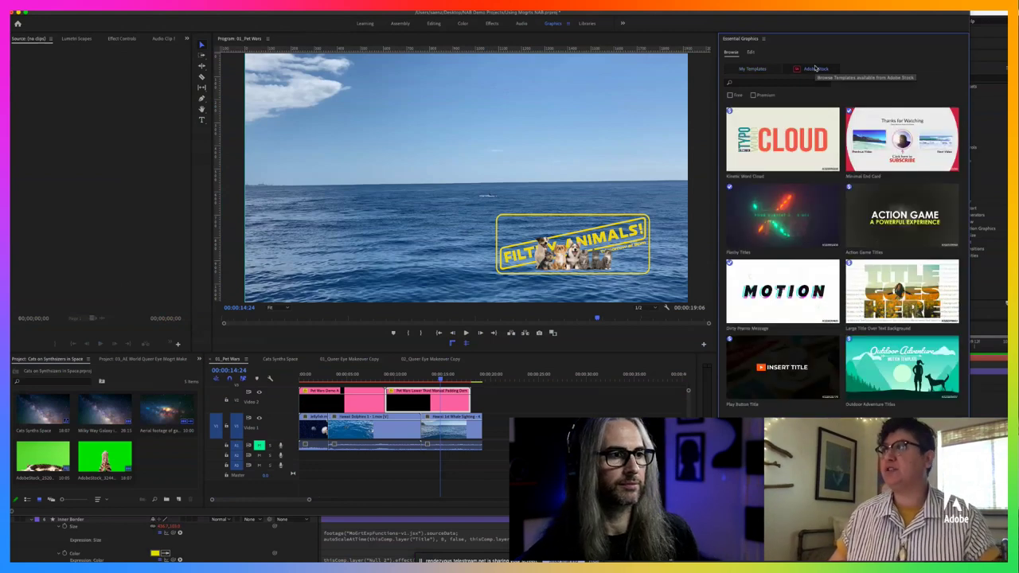
left_click(730, 95)
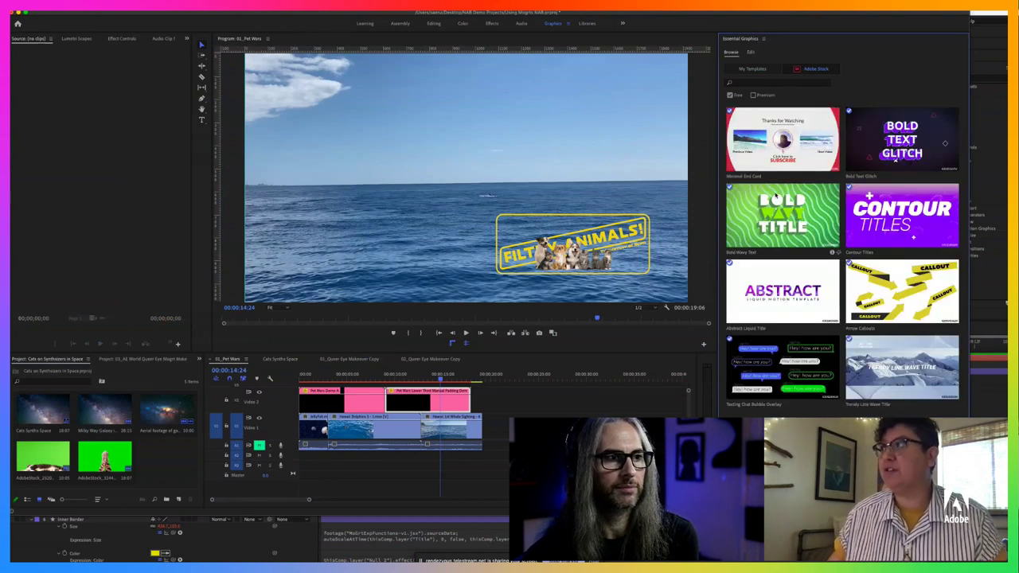
Step: Try to add the Bold Wavy Text and Abstract Liquid Title templates from Adobe Stock to the end of the Pet Wars sequence
left_click_drag(782, 225, 536, 388)
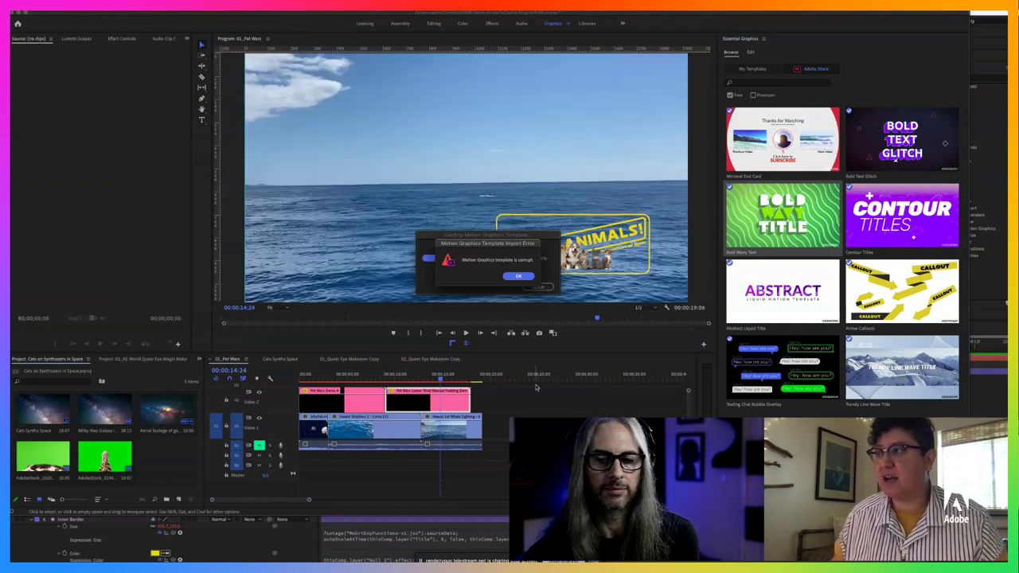
left_click(522, 277)
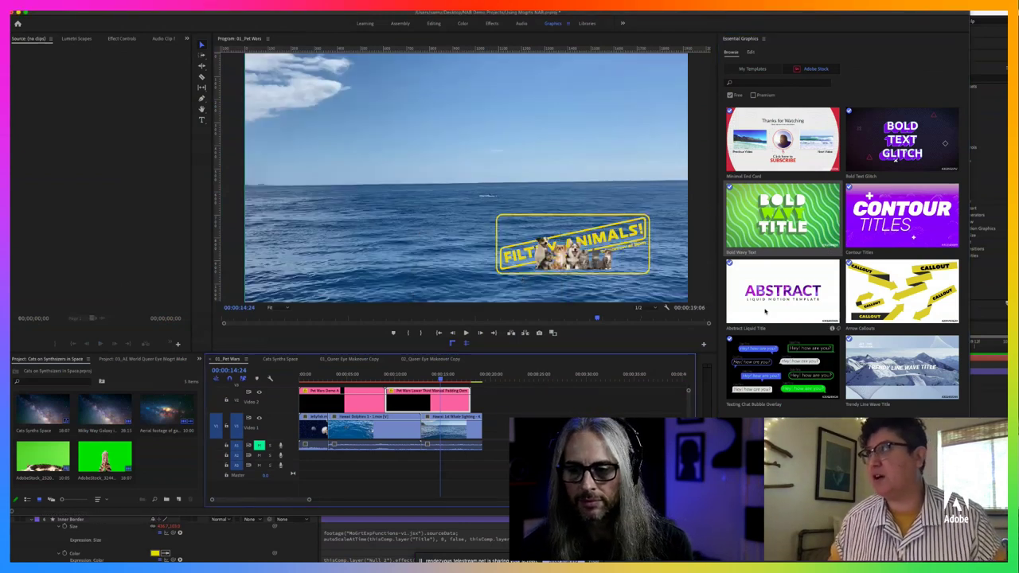
left_click_drag(793, 301, 557, 394)
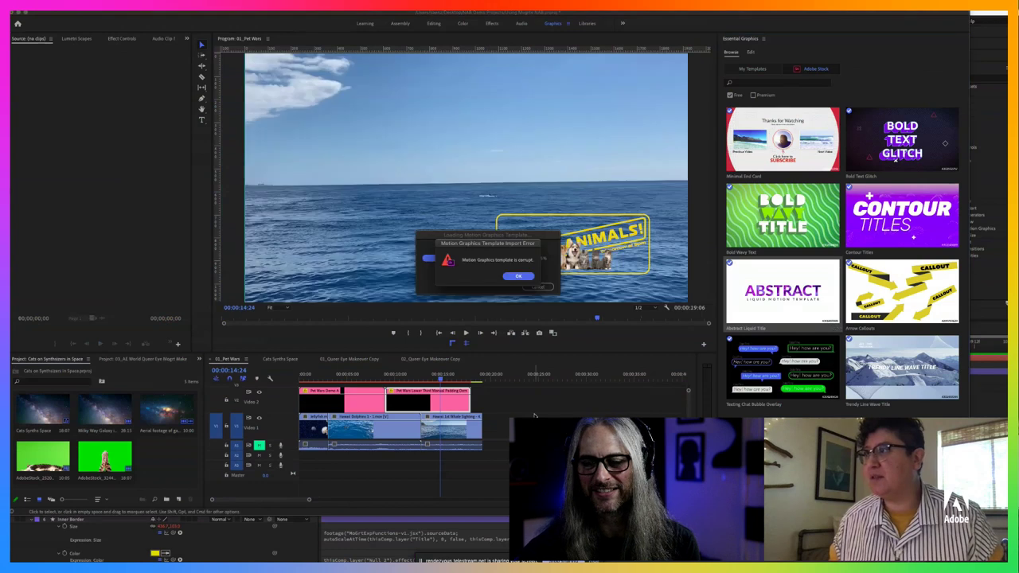
left_click(521, 273)
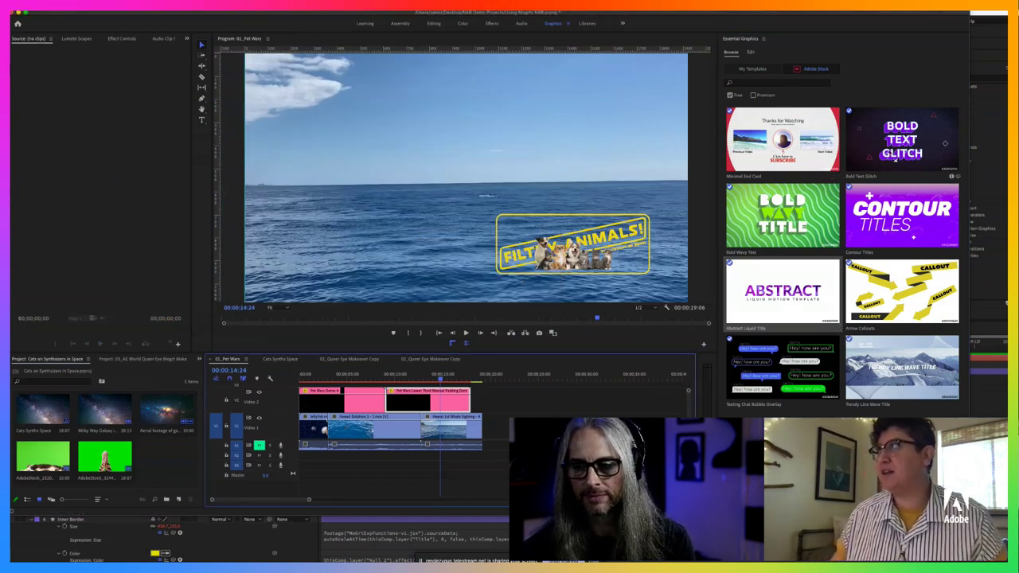
Step: Add the Dirty Promo Message template from My Templates to Video 3 of the Cats Synths Space sequence, after the existing clips
left_click(753, 70)
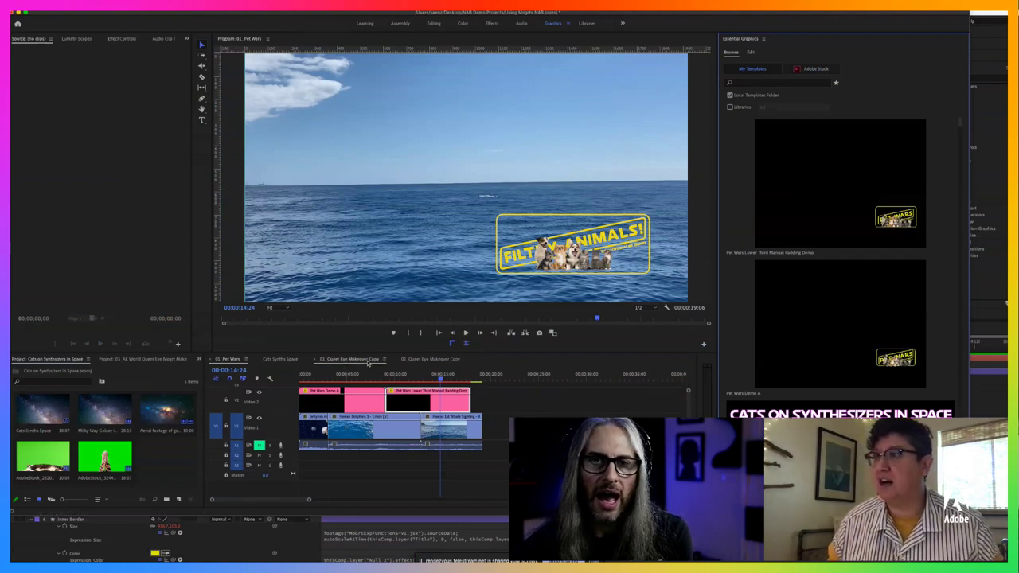
left_click(348, 359)
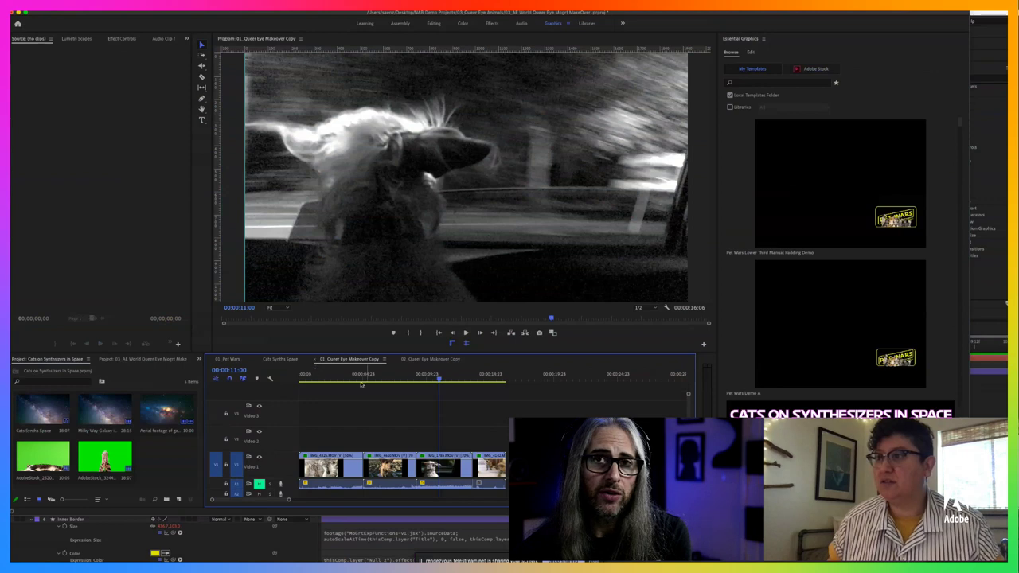
left_click(280, 359)
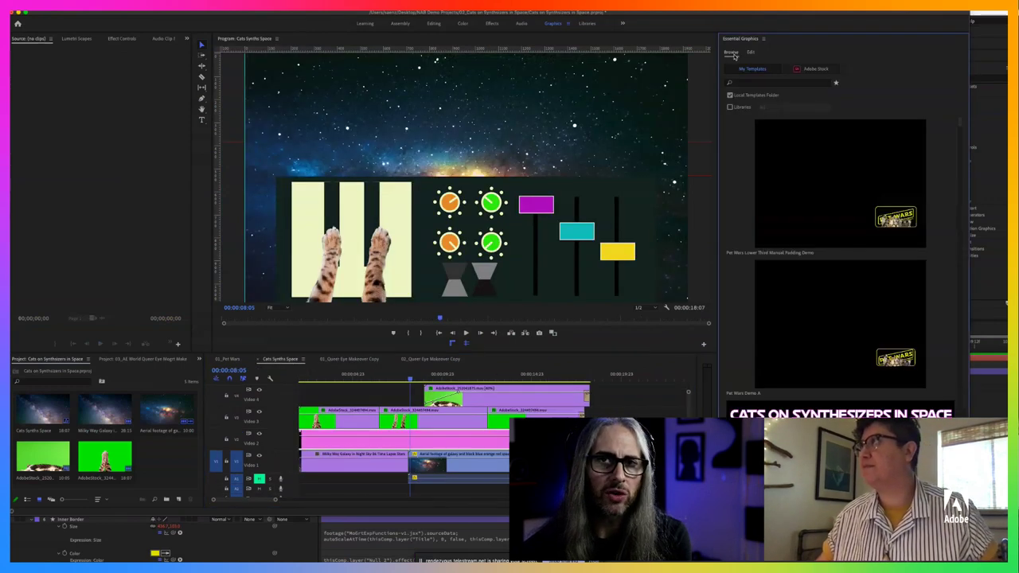
scroll(733, 161, "down", 3)
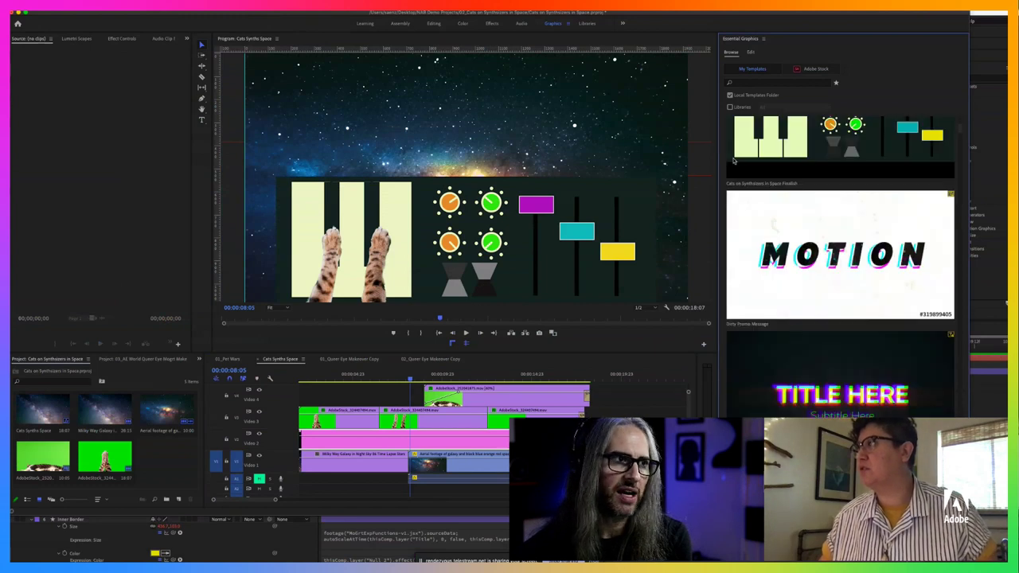
scroll(733, 160, "down", 2)
key("minus")
key("minus")
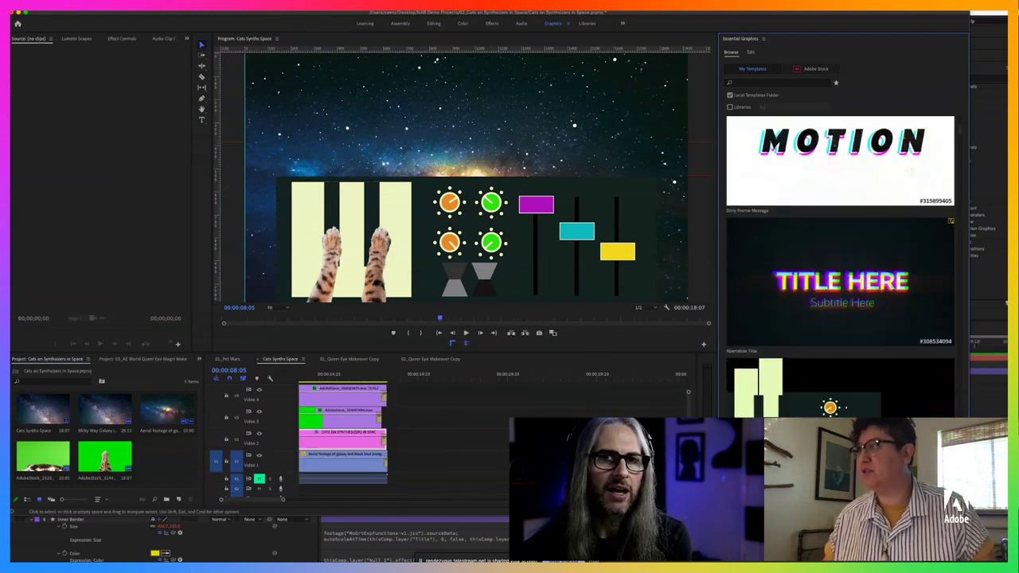
scroll(827, 322, "up", 2)
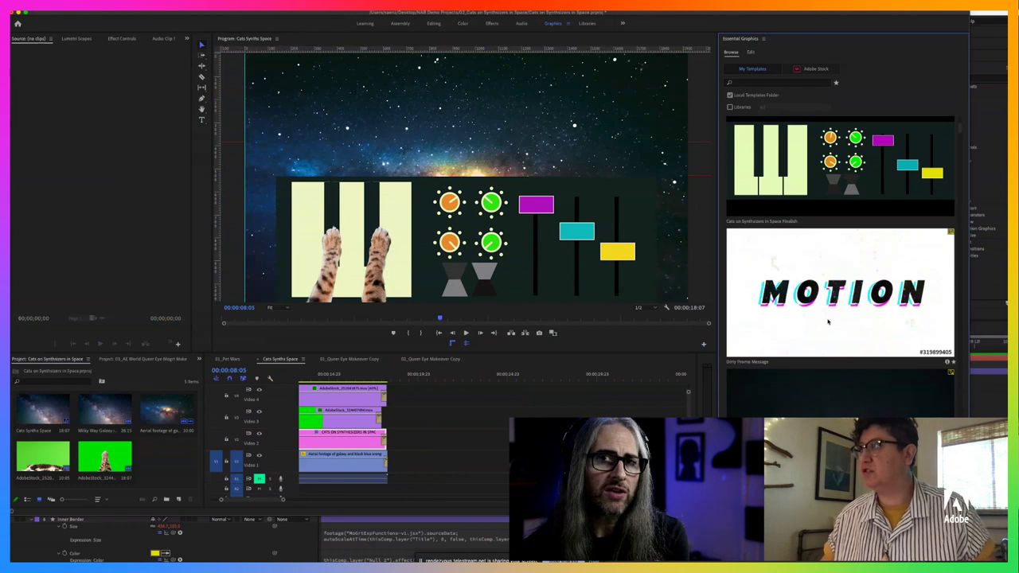
left_click_drag(418, 429, 482, 411)
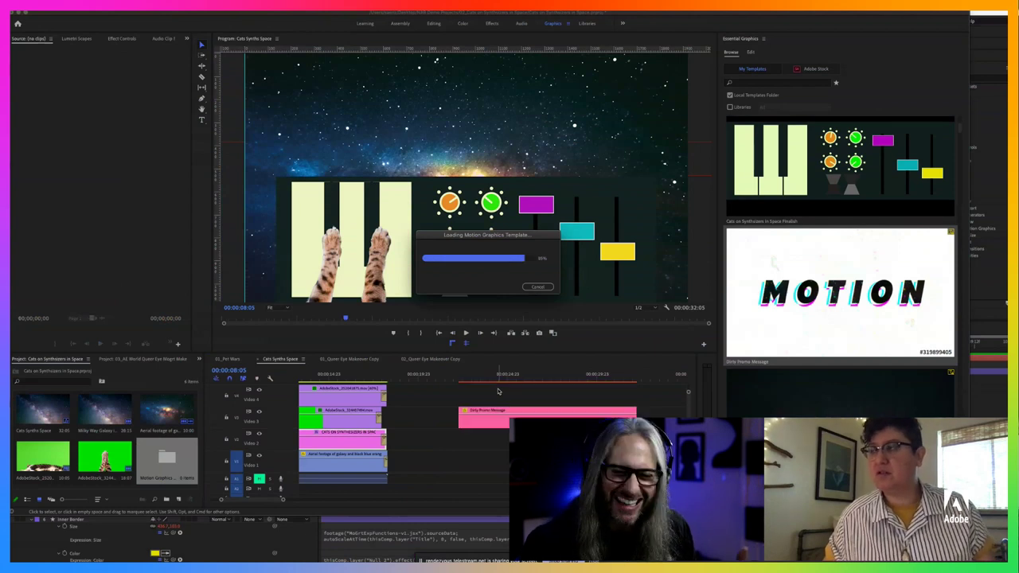
Step: Preview the Dirty Promo Message clip at 00:00:24:11 and display its editable control groups
left_click(498, 390)
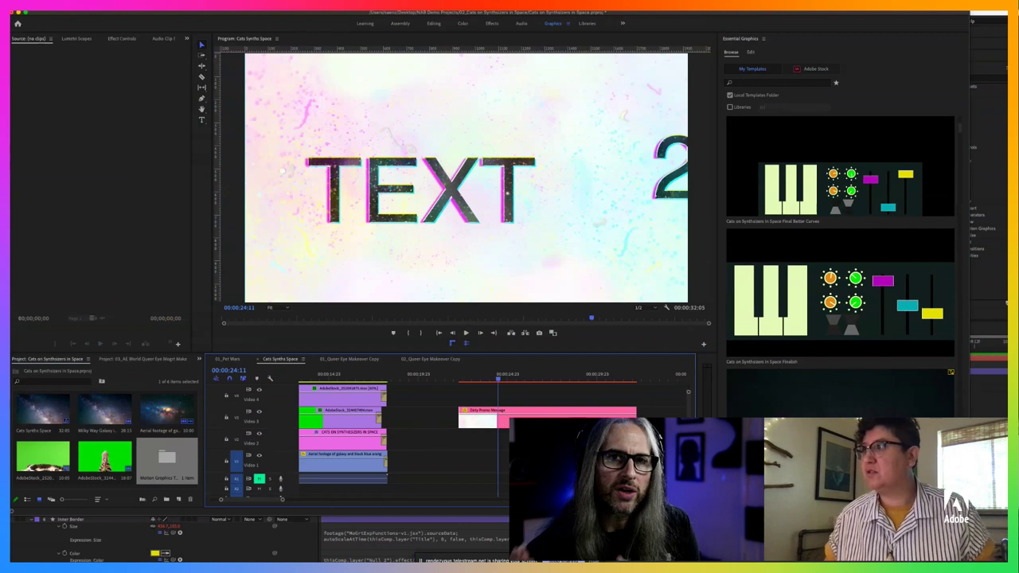
left_click(477, 419)
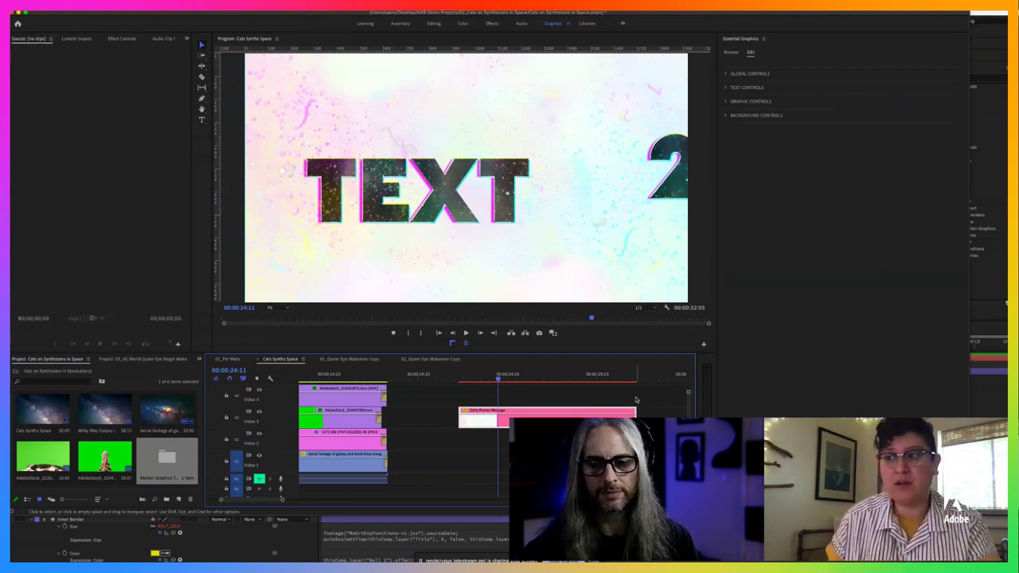
Step: Switch to After Effects and open Digital Glitch Transition.mogrt as a project, extracting it to the 01_Media Replace Projects folder and accepting the version conversion
key("super+Tab")
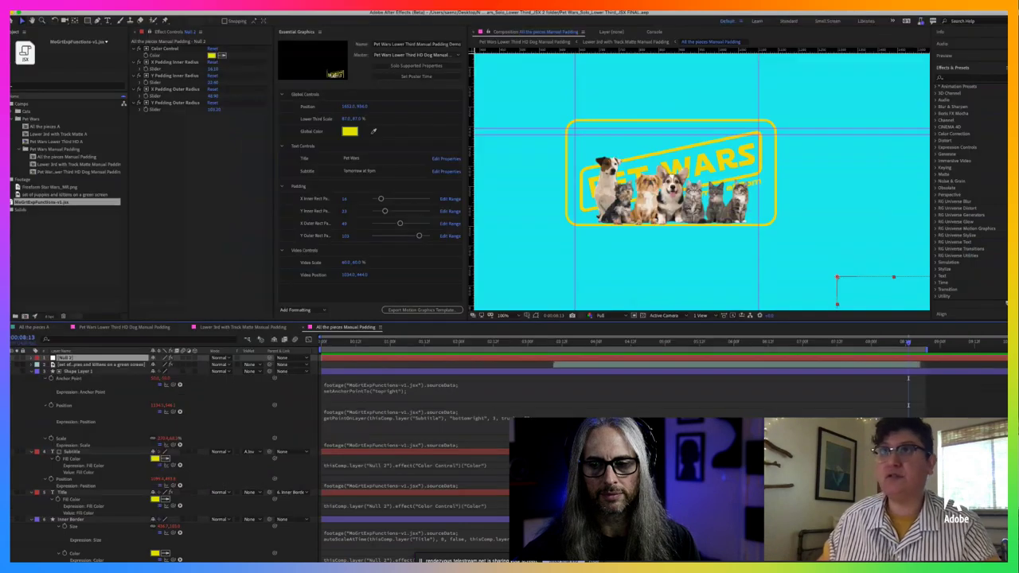
left_click(90, 7)
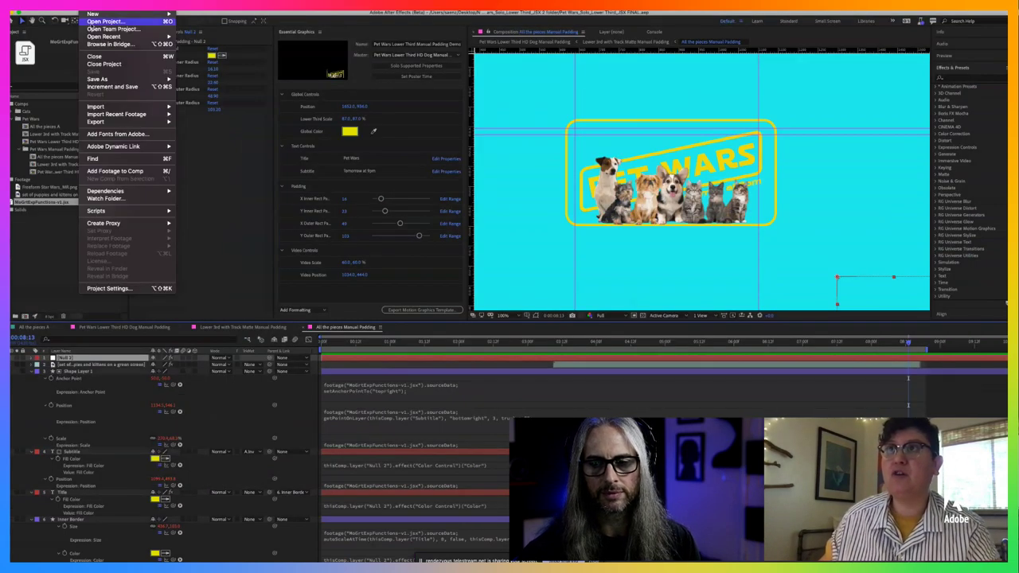
left_click(95, 21)
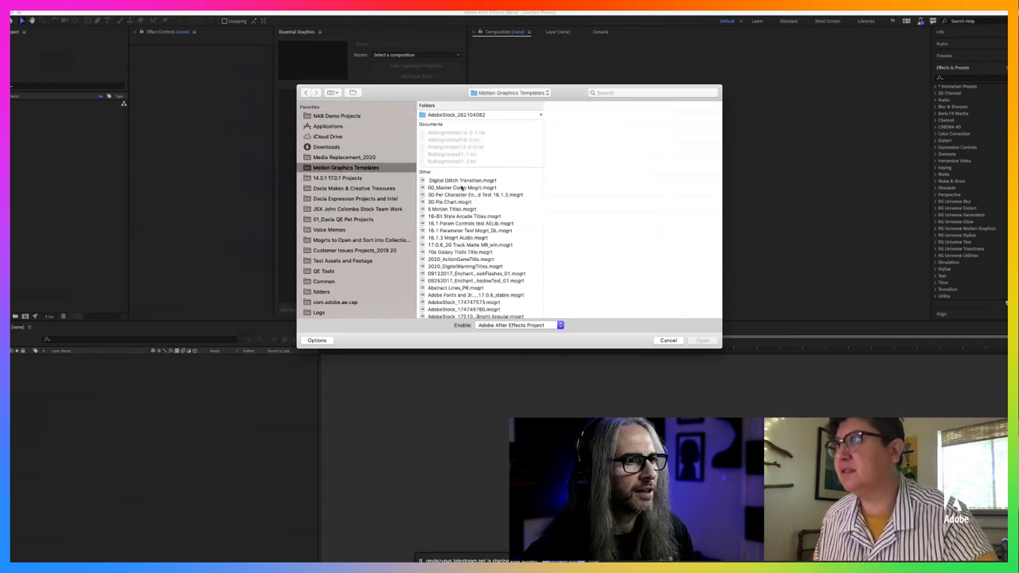
left_click(470, 181)
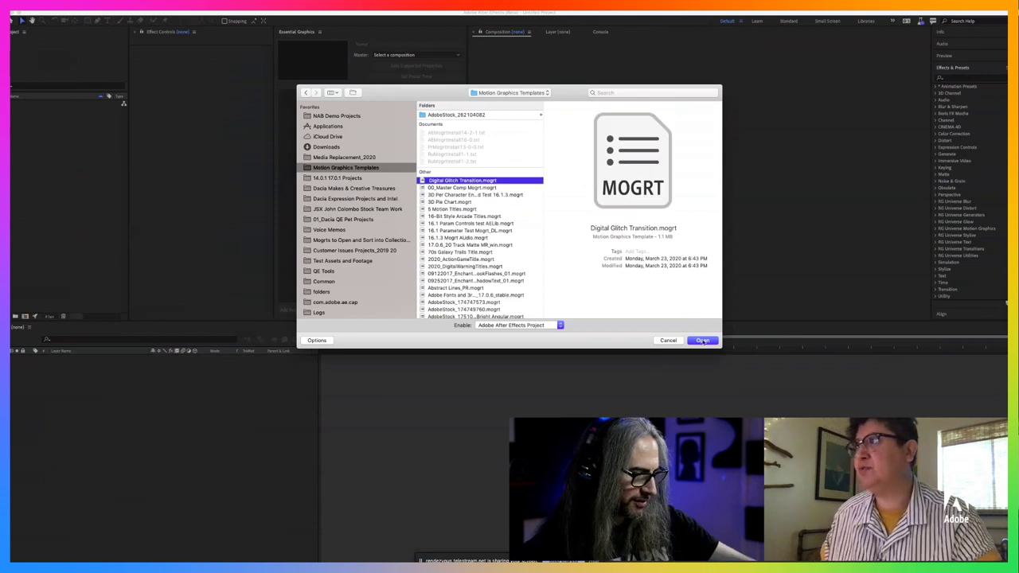
left_click(701, 340)
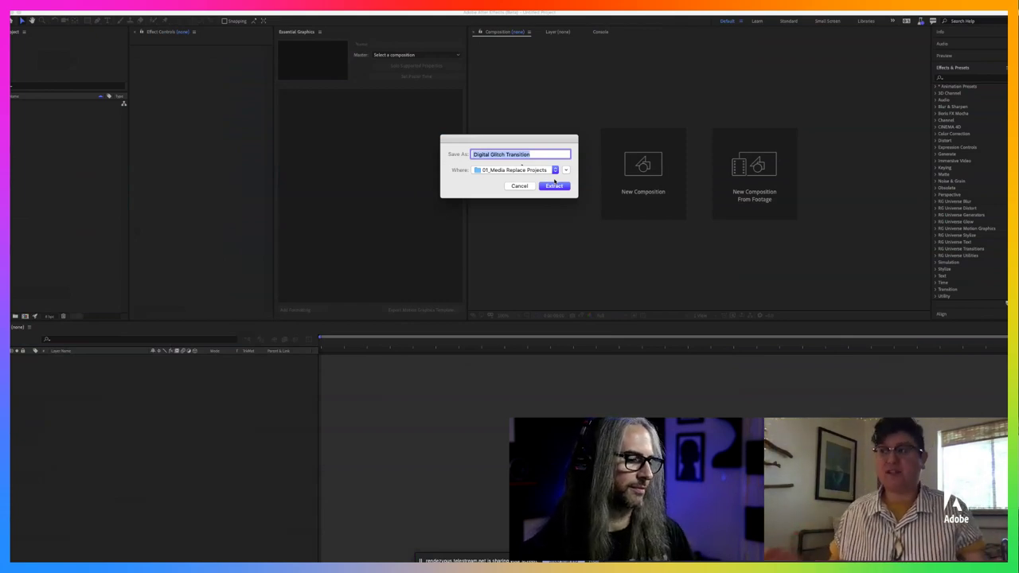
left_click(556, 187)
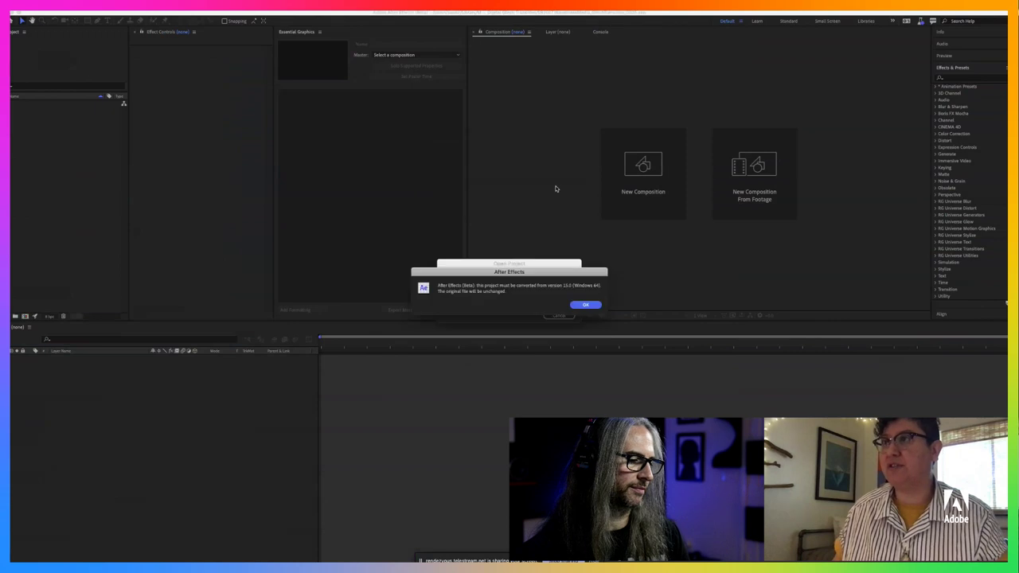
left_click(585, 305)
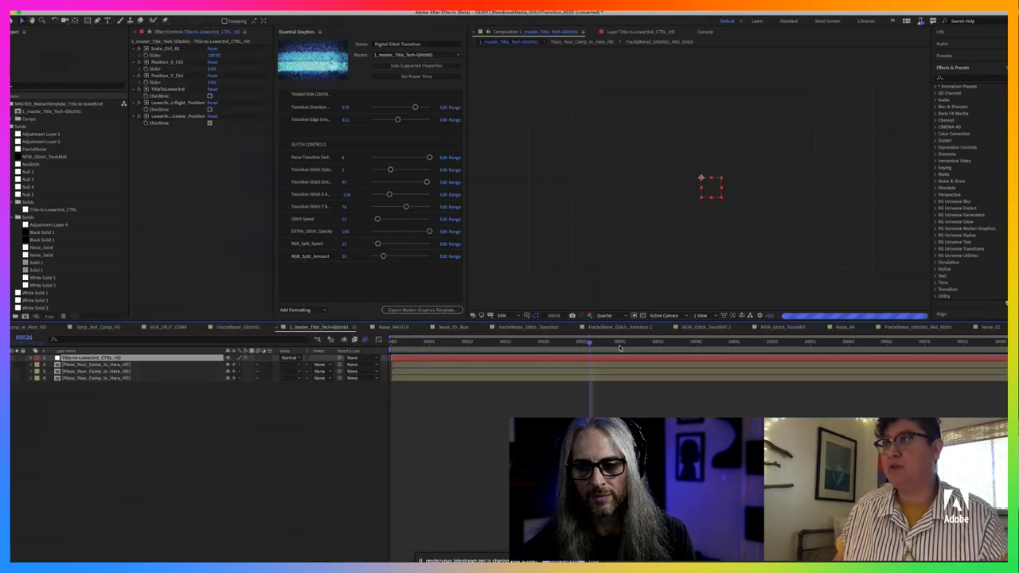
Step: Preview the glitch transition at several frames of the master title composition
left_click_drag(589, 343, 513, 344)
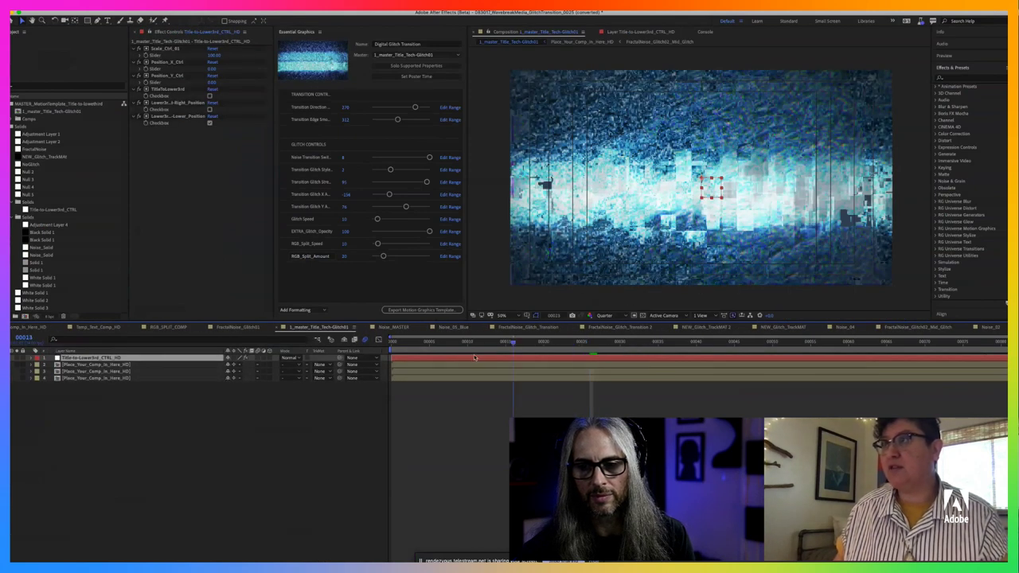
left_click(629, 348)
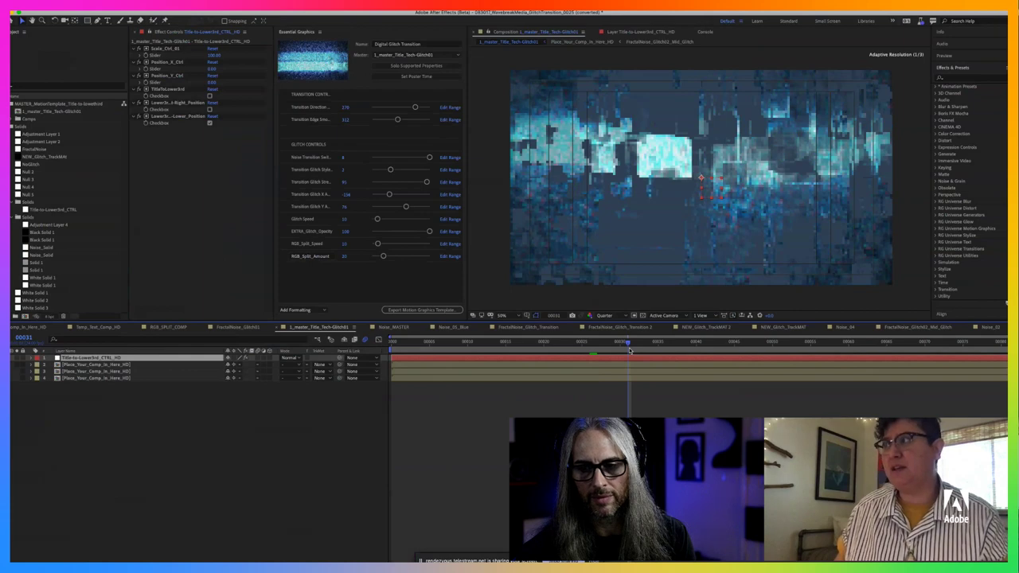
left_click(680, 342)
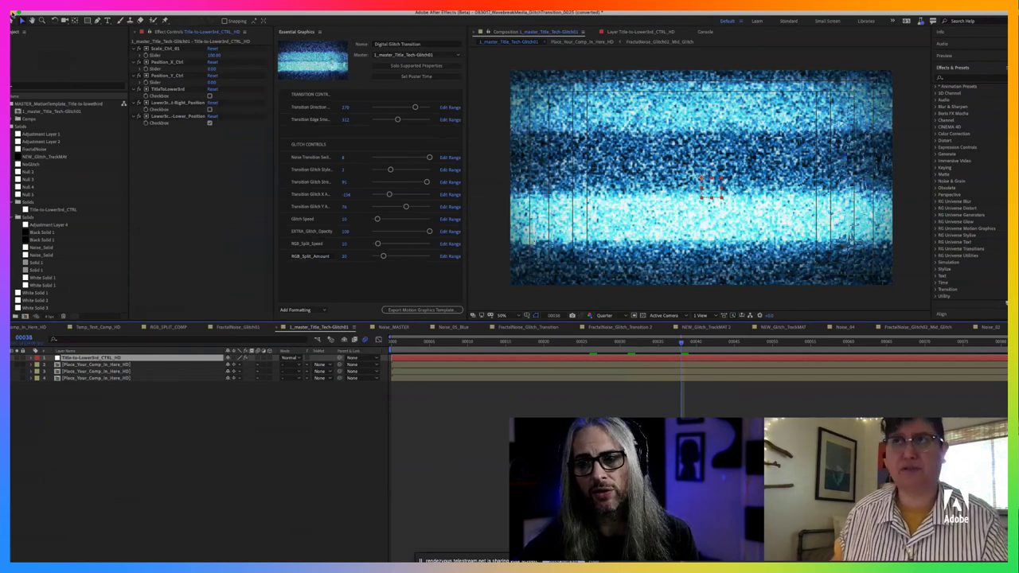
Step: Switch to Premiere Pro, bring up the 01_Queer Eye Makeover Copy sequence and browse the templates in My Templates
key("super+Tab")
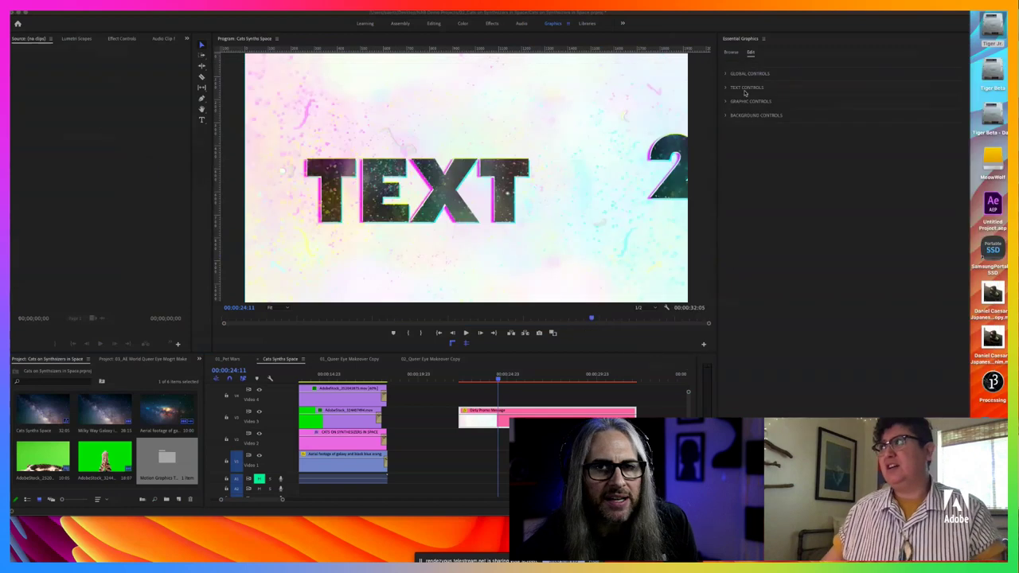
left_click(731, 52)
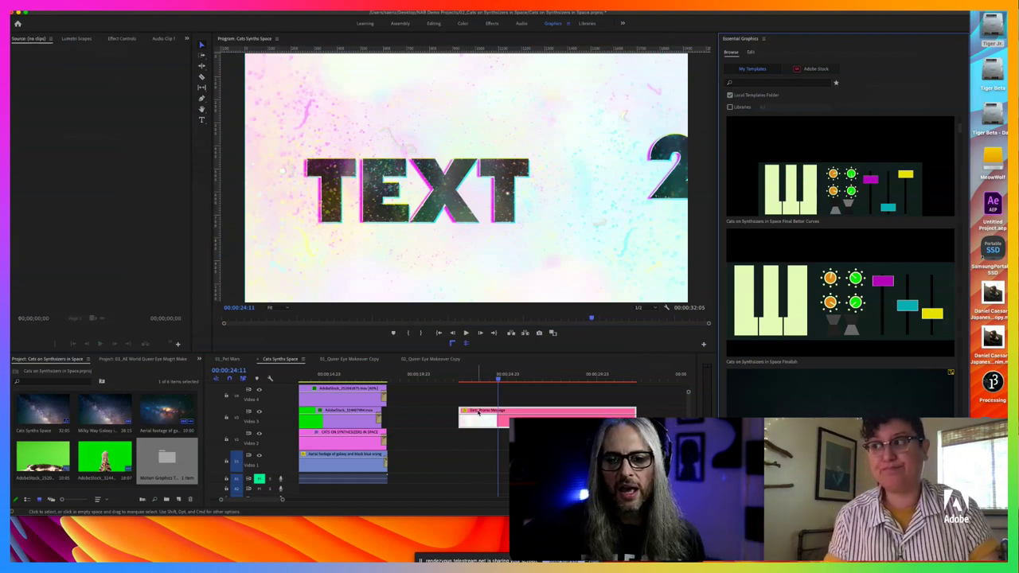
left_click(349, 359)
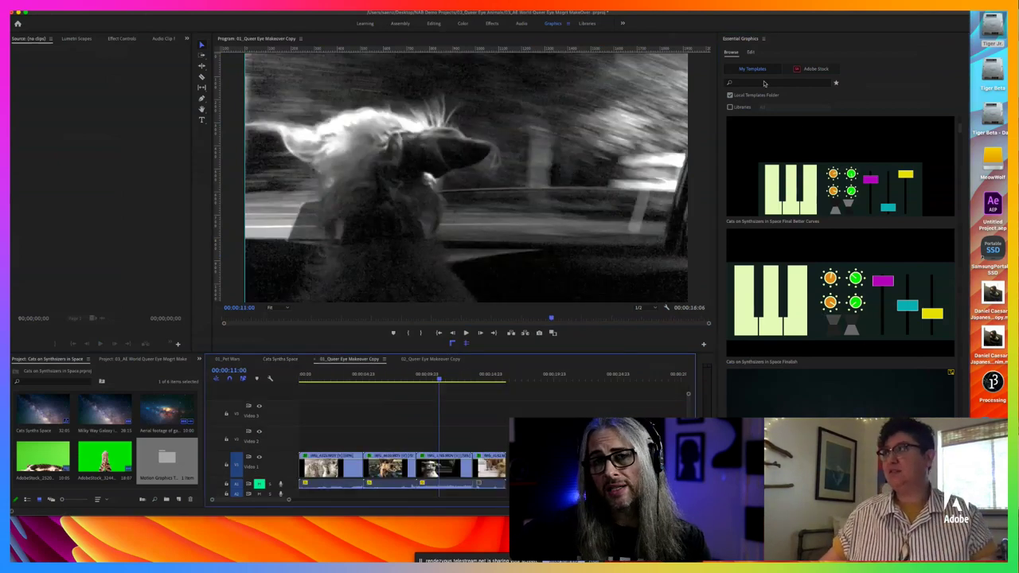
scroll(817, 301, "down", 5)
scroll(815, 294, "up", 8)
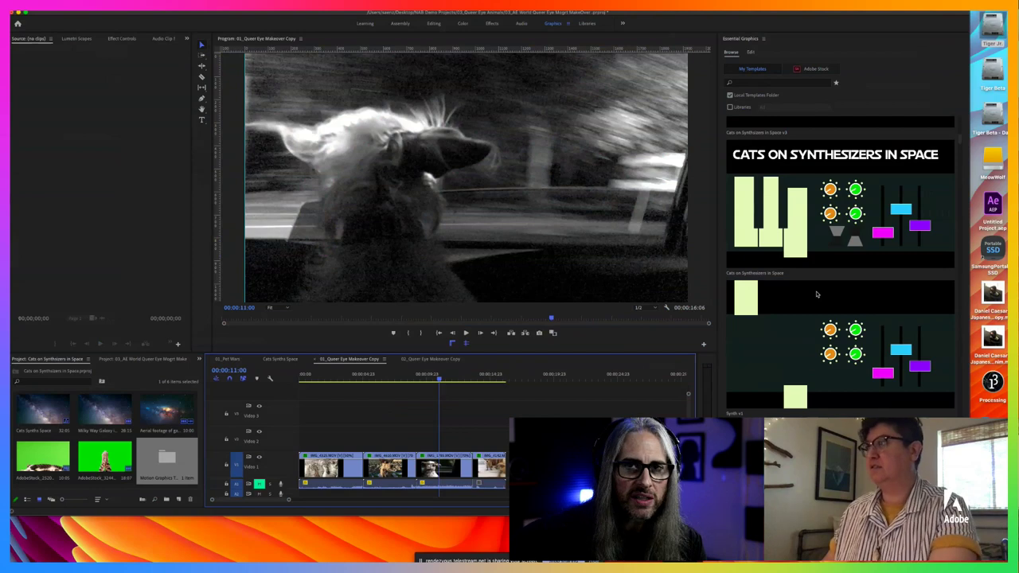
Step: Search My Templates for "queer eye"
left_click(758, 84)
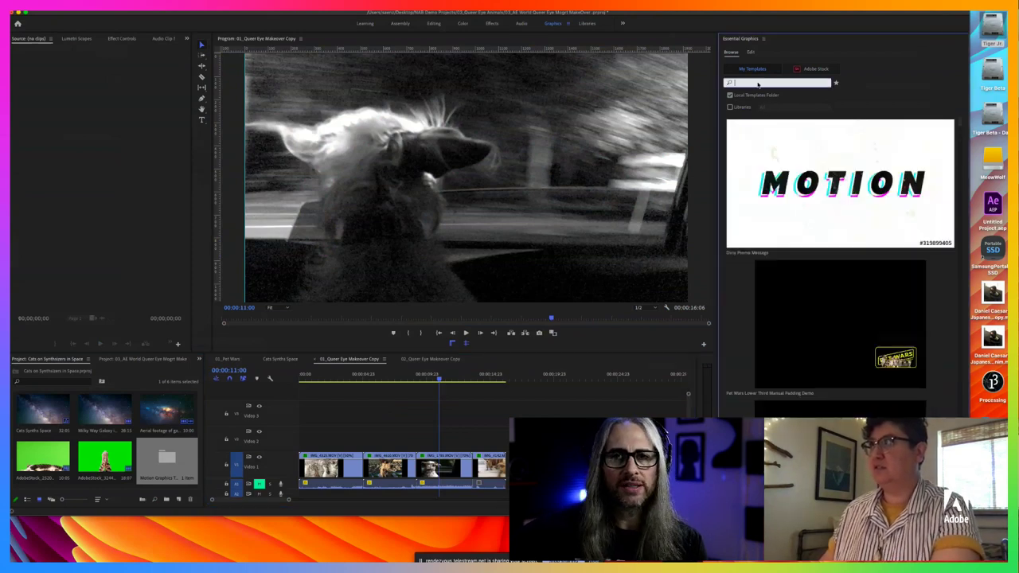
type("queer")
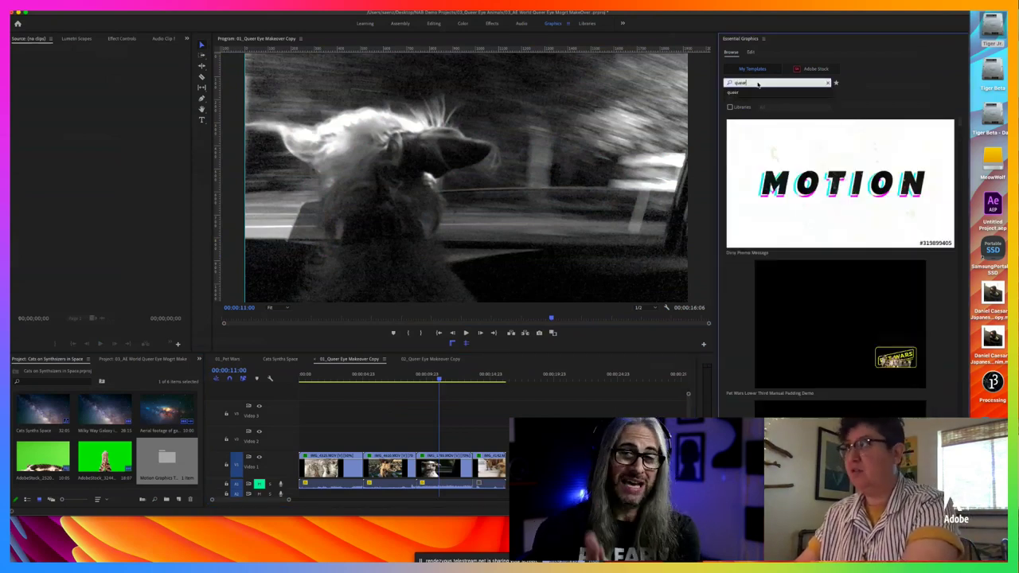
key("Return")
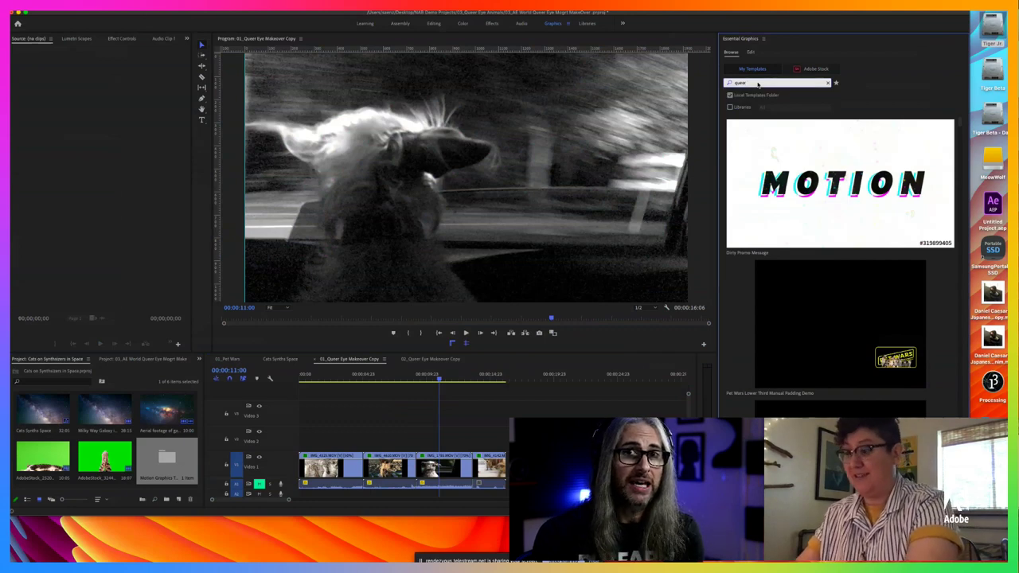
type("eye")
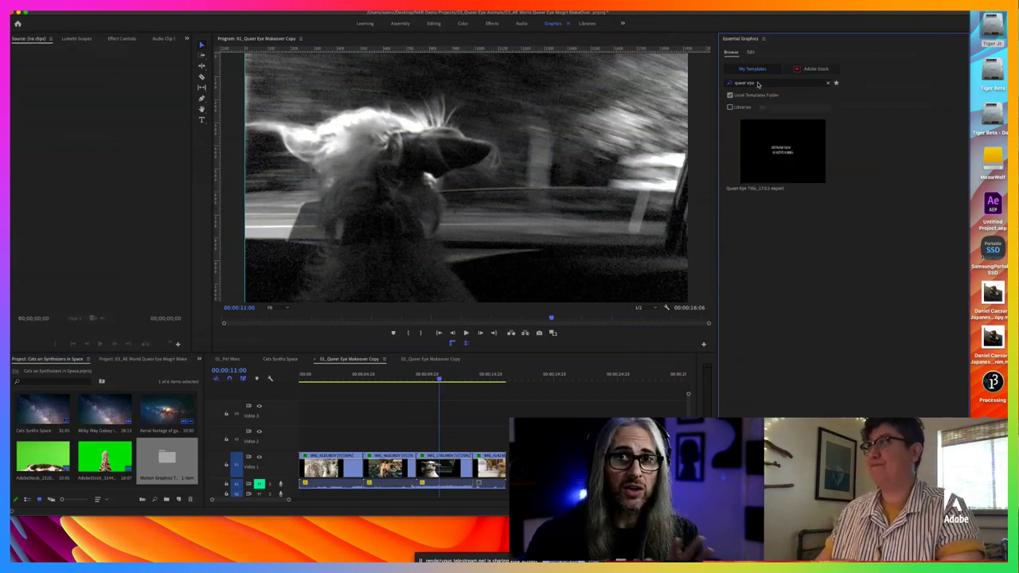
Step: Replace the template search term with "queer"
left_click(802, 83)
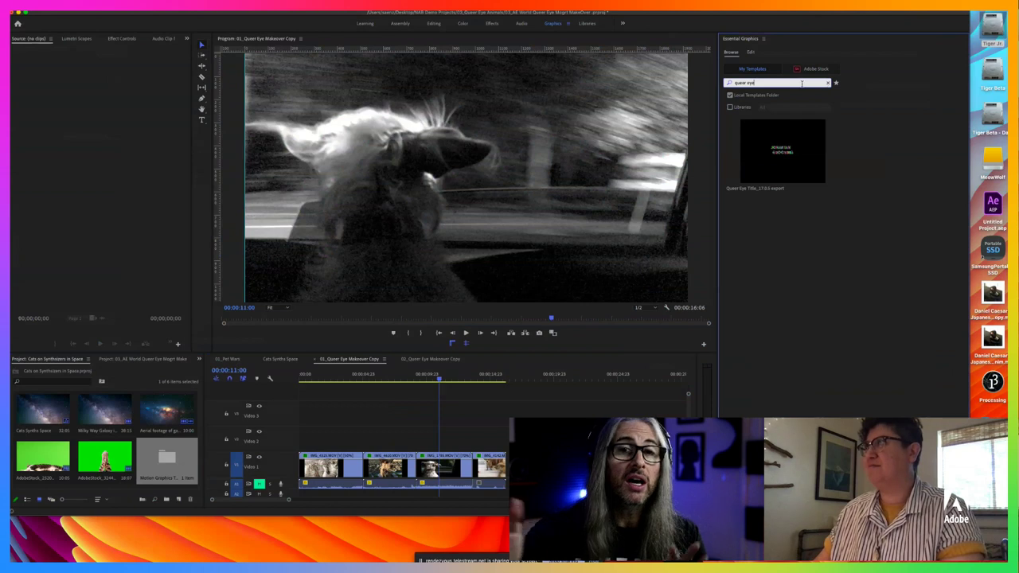
key("BackSpace")
key("BackSpace")
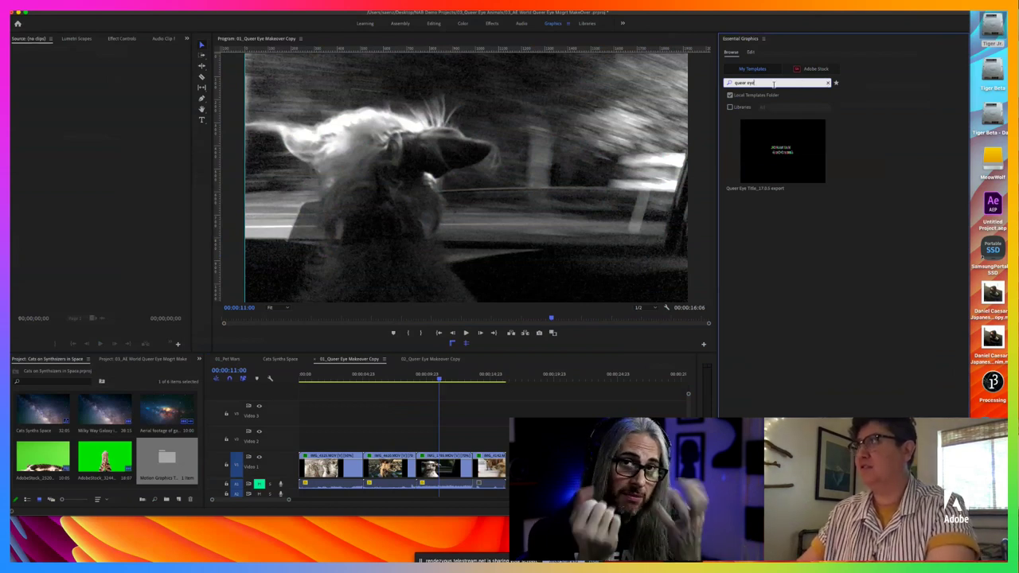
key("BackSpace")
key("BackSpace")
key("BackSpace")
key("BackSpace")
key("BackSpace")
key("BackSpace")
key("BackSpace")
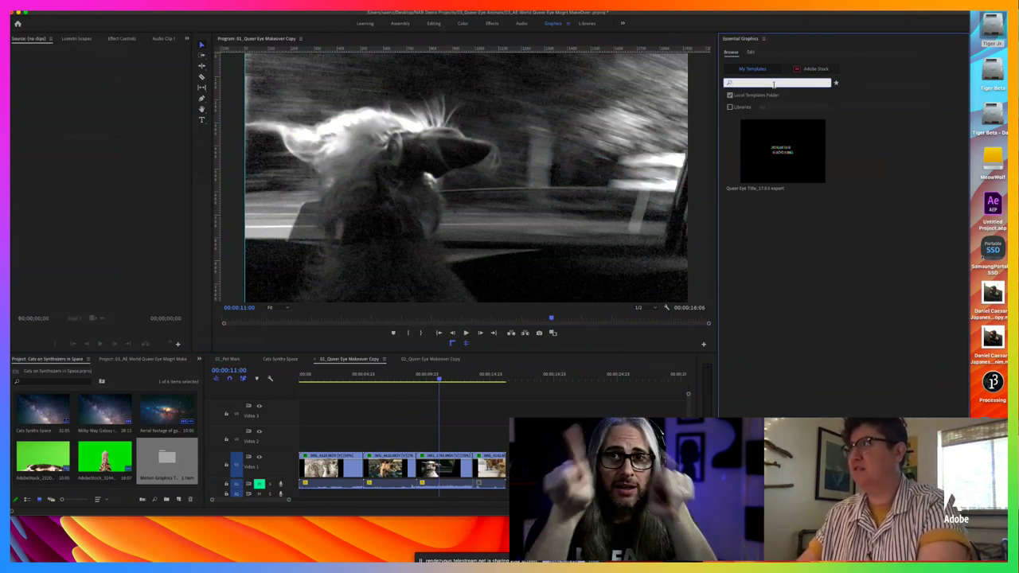
type("queer")
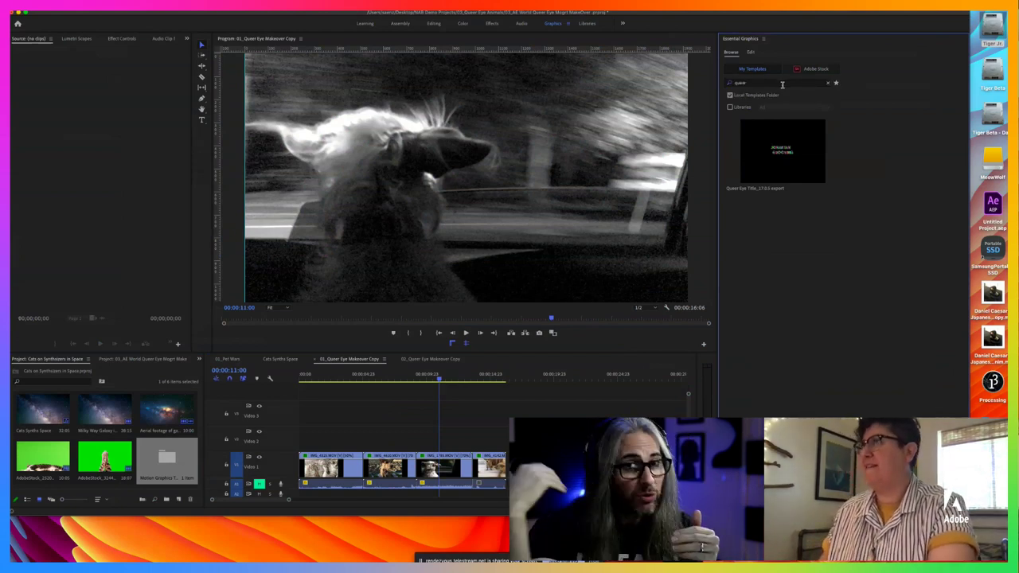
Step: Clear the template search, browse the full list of local templates and bring up the 02_Queer Eye Makeover Copy sequence
left_click(827, 82)
scroll(820, 185, "down", 10)
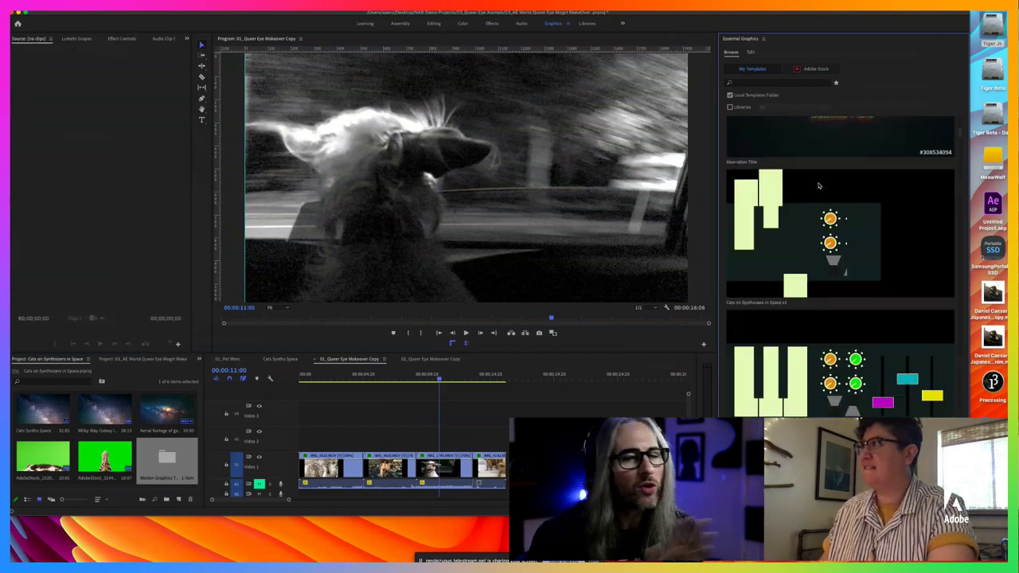
scroll(818, 184, "down", 15)
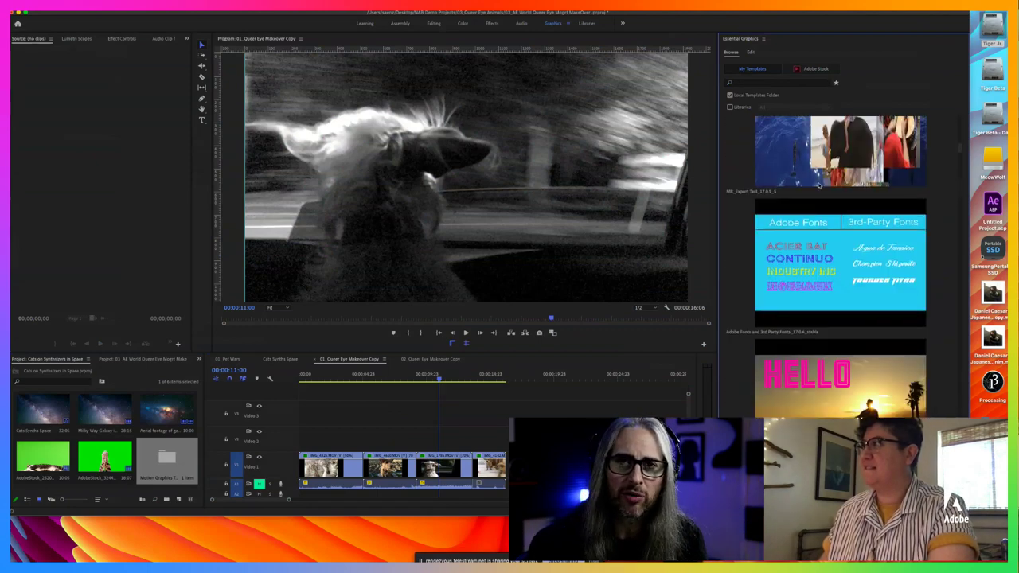
scroll(818, 185, "down", 5)
left_click(451, 362)
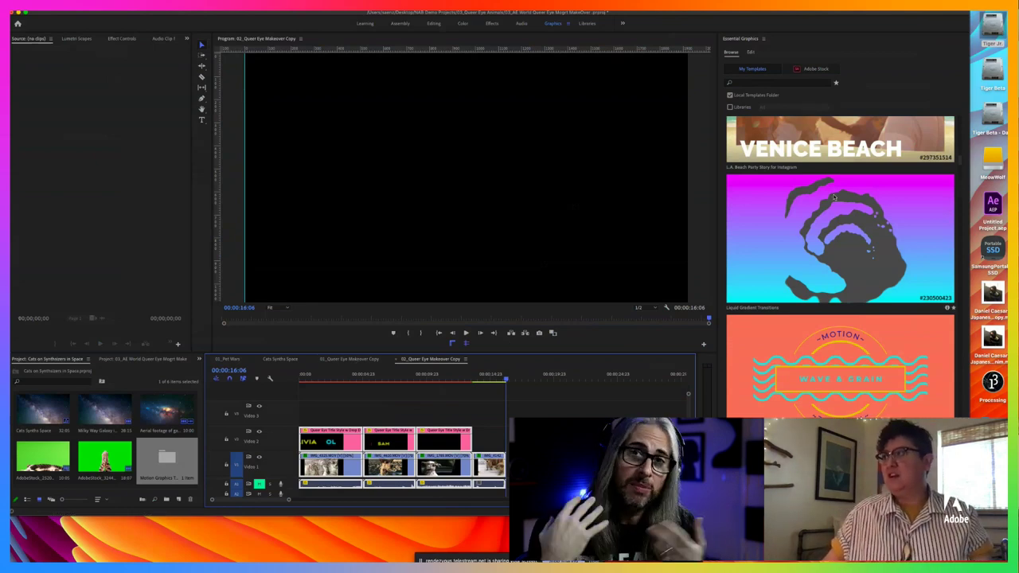
scroll(835, 202, "down", 5)
scroll(835, 203, "down", 10)
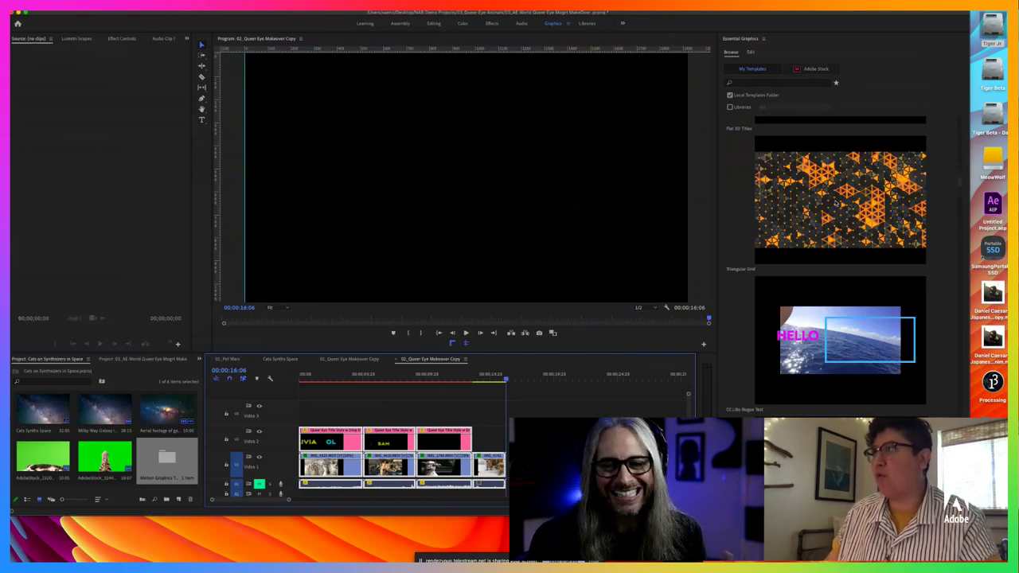
scroll(836, 203, "down", 3)
Step: Include Libraries in the template sources and search My Templates for "queer"
left_click(729, 106)
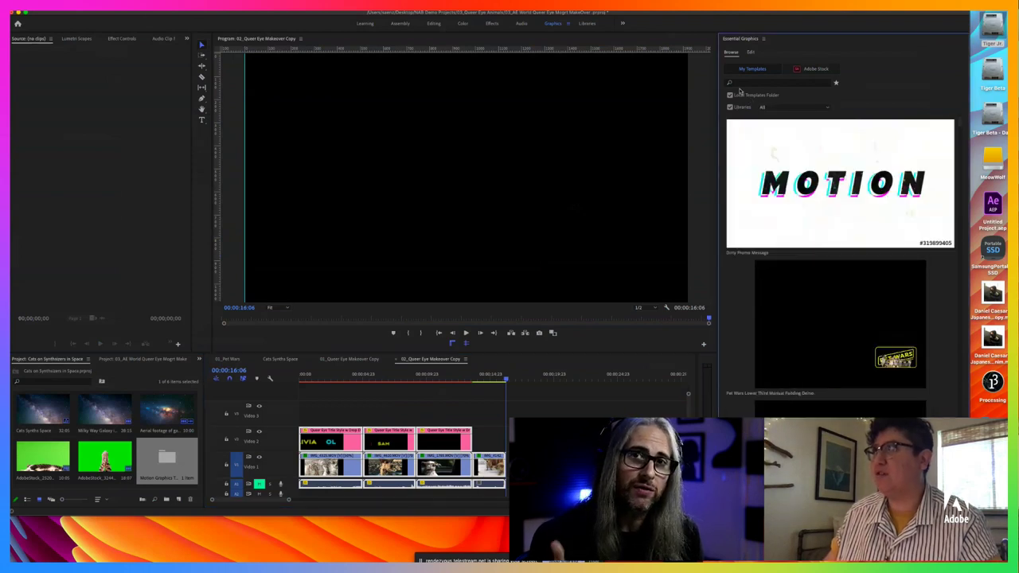
left_click(741, 83)
type("queer")
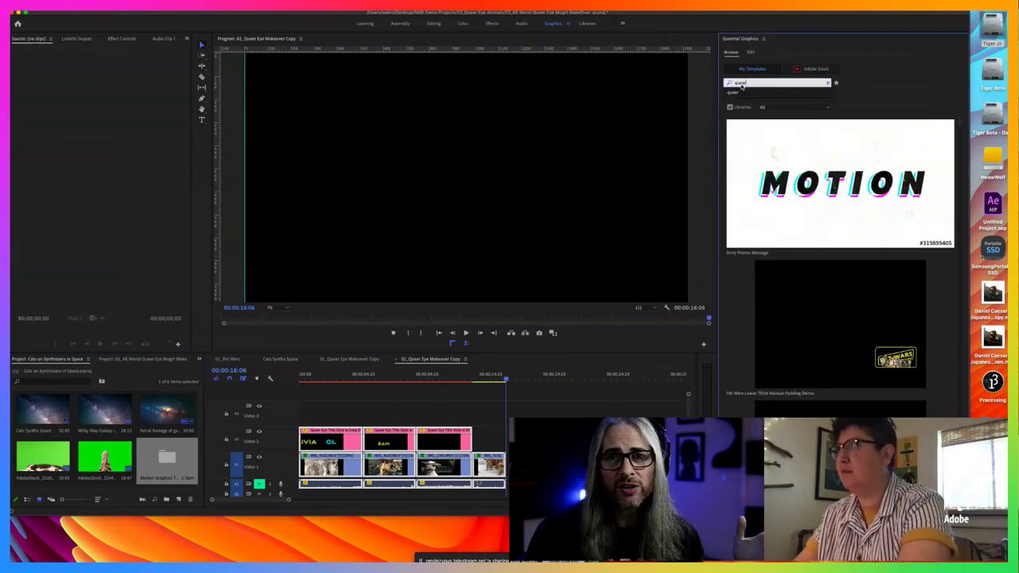
key("Return")
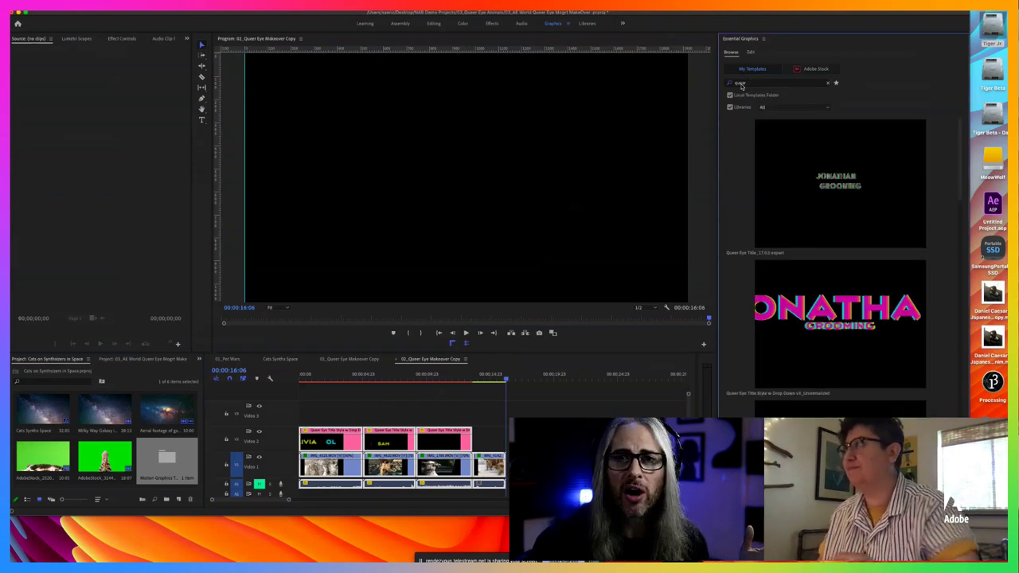
Step: Add the Queer Eye Title Style w Drop Down v3_Universalized template to Video 2 at the start of the 01_Queer Eye Makeover Copy sequence
left_click(359, 360)
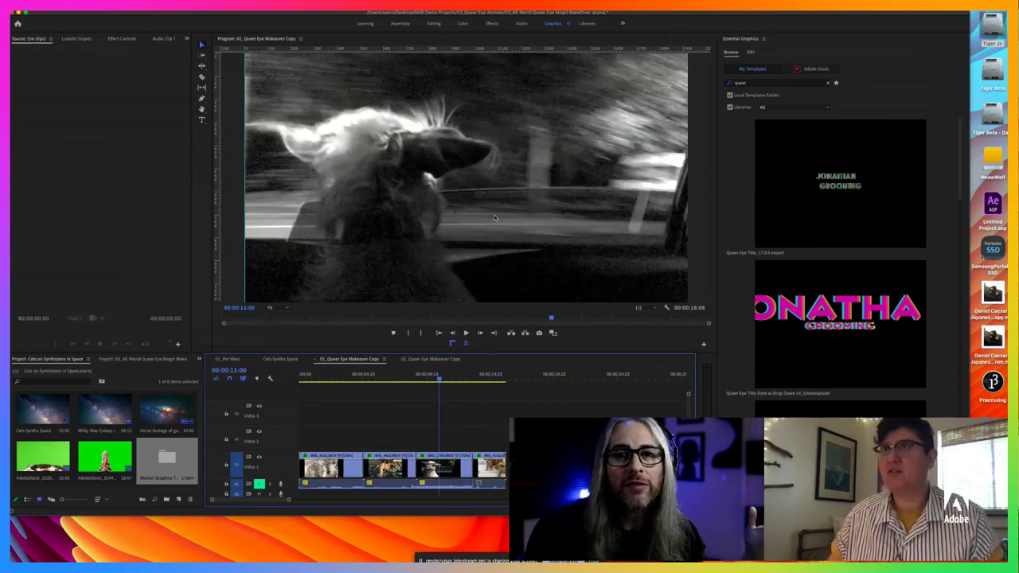
left_click(25, 13)
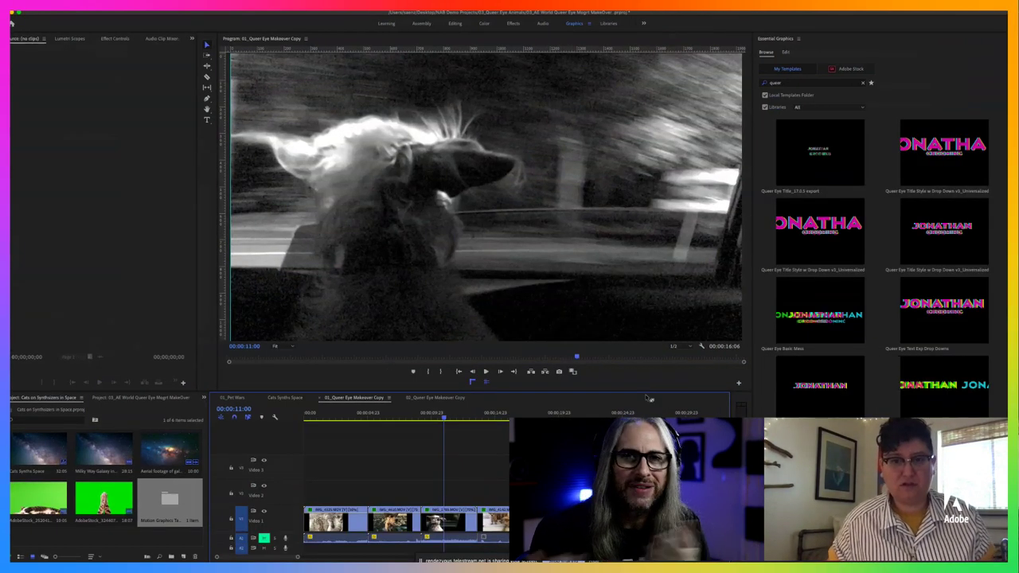
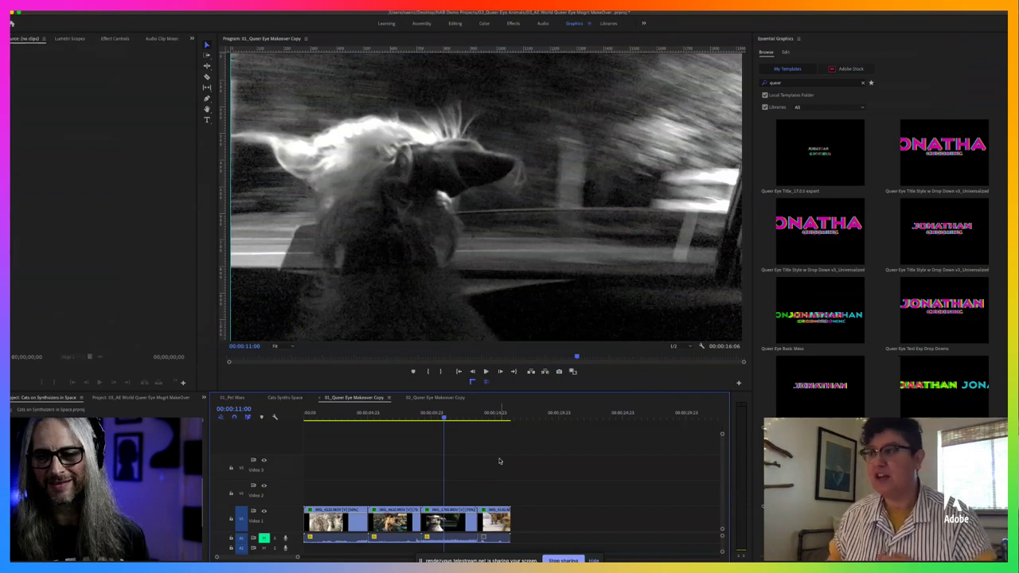
left_click_drag(444, 420, 409, 422)
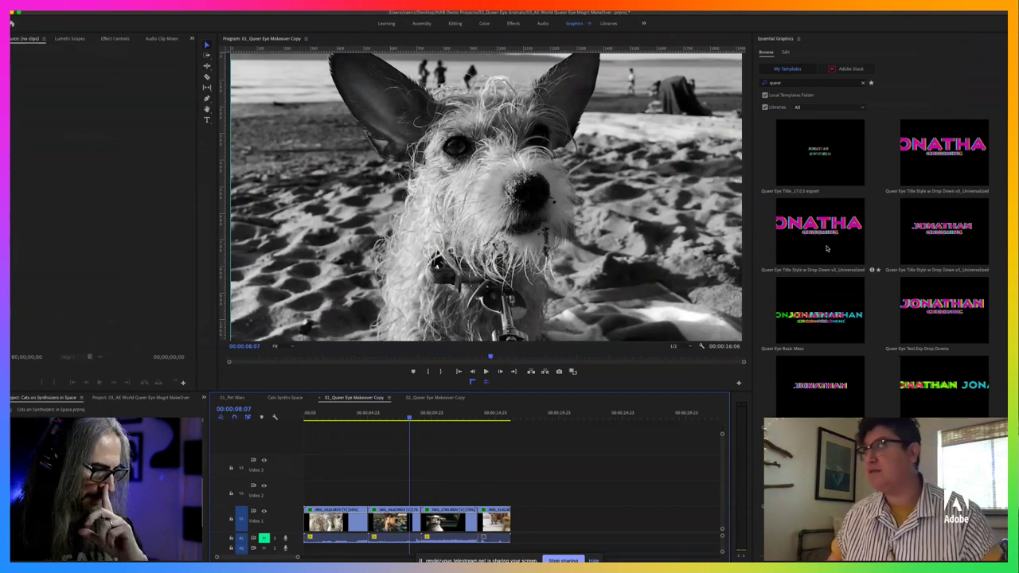
left_click(927, 169)
left_click_drag(459, 408, 307, 486)
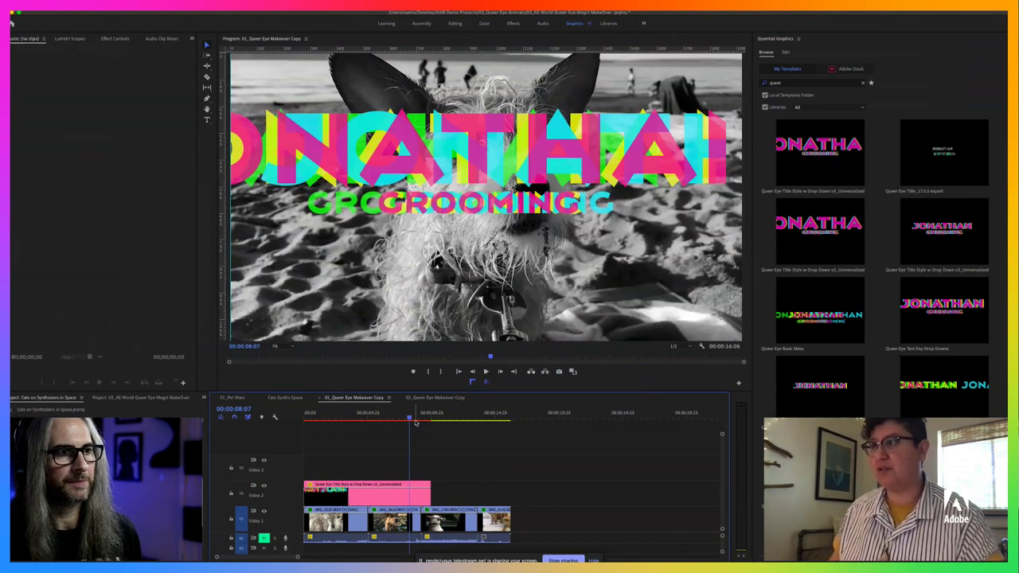
left_click_drag(414, 423, 301, 430)
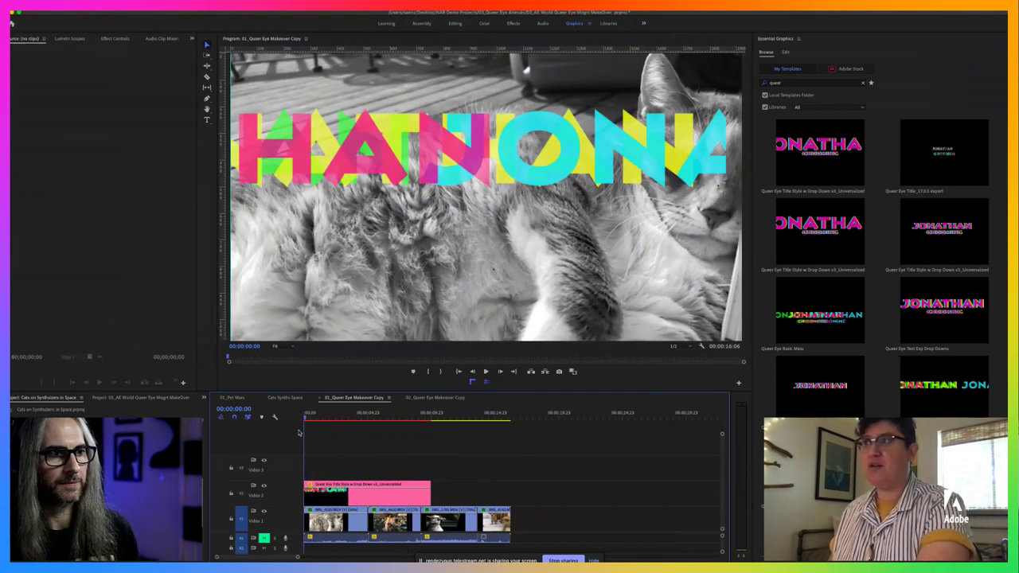
Step: Preview the Queer Eye title graphic, and trim its end on Video 2 to match the first cat clip
key("space")
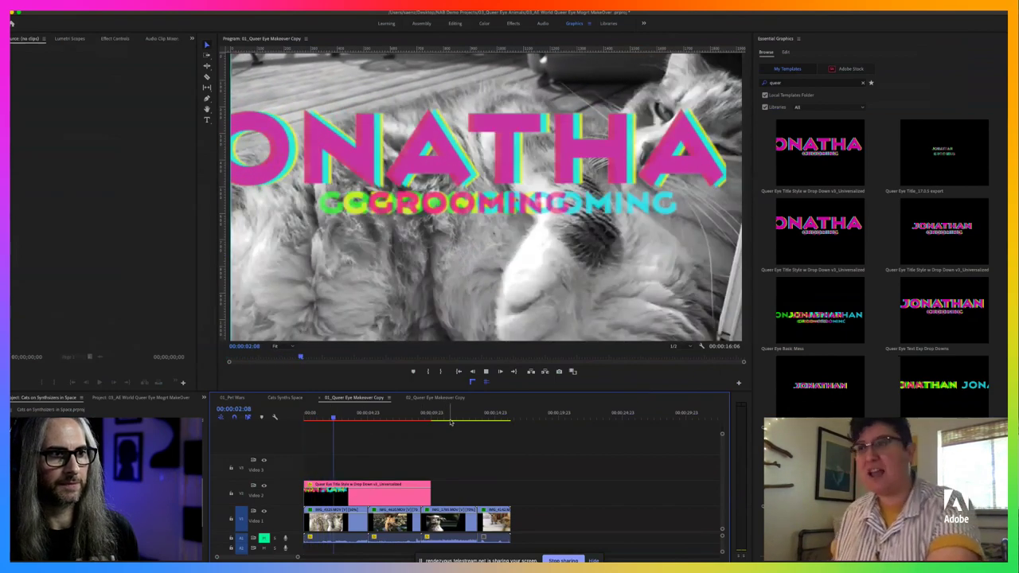
key("space")
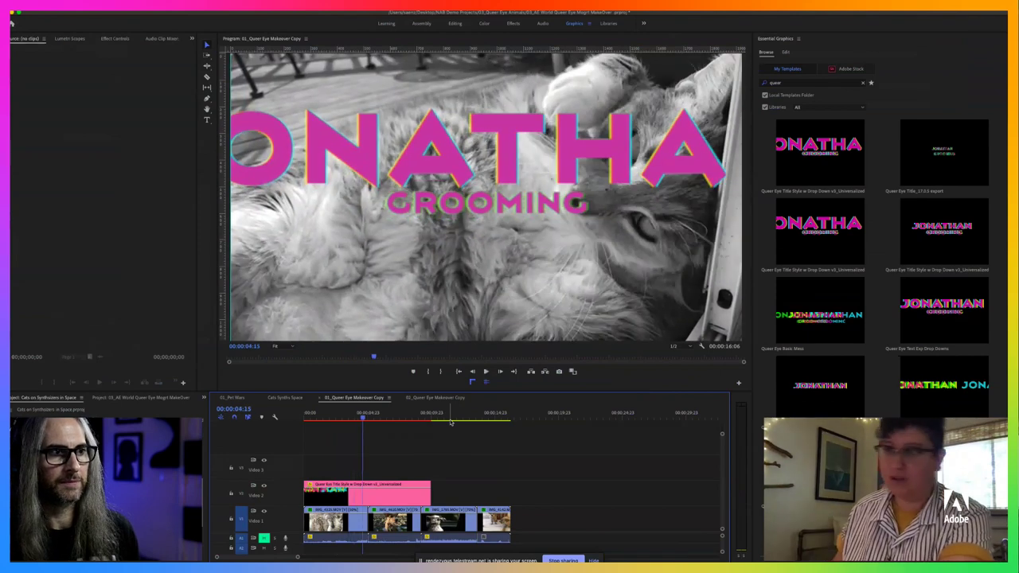
left_click(375, 493)
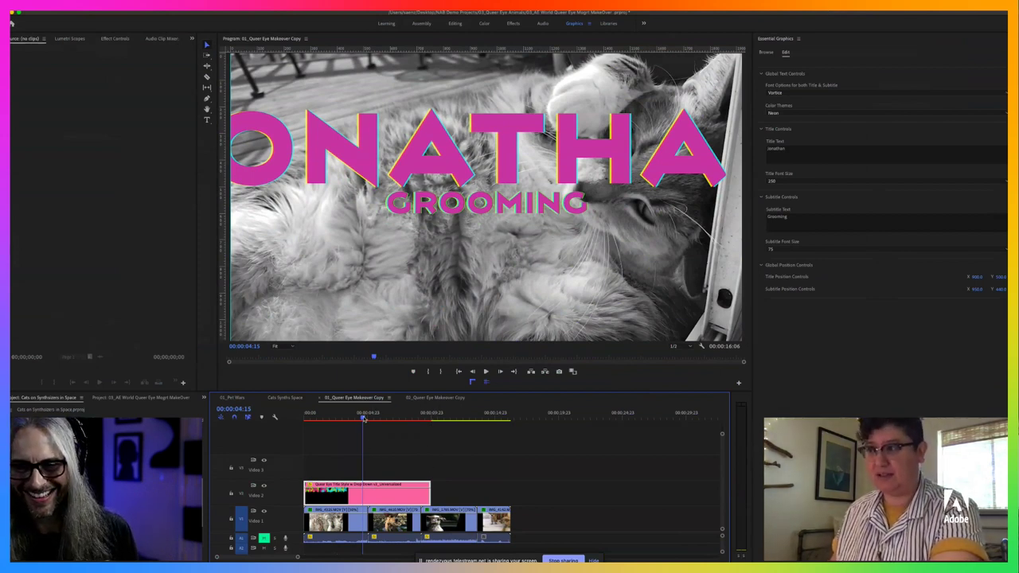
left_click_drag(363, 419, 328, 422)
left_click_drag(428, 493, 364, 491)
Step: Change the graphic's title text to the cat's name, "Olivia"
left_click(337, 417)
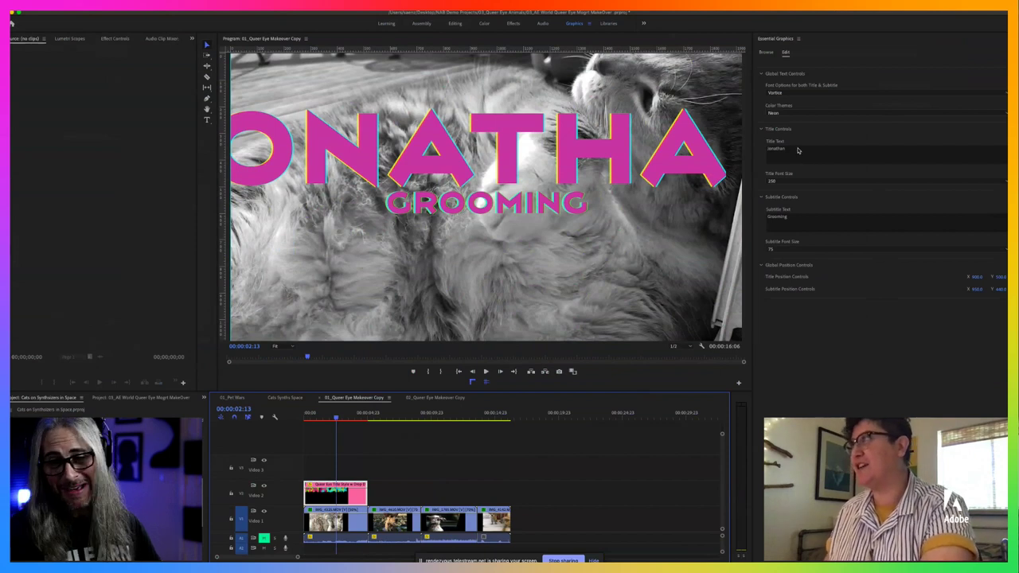
left_click(795, 148)
type("Olivia")
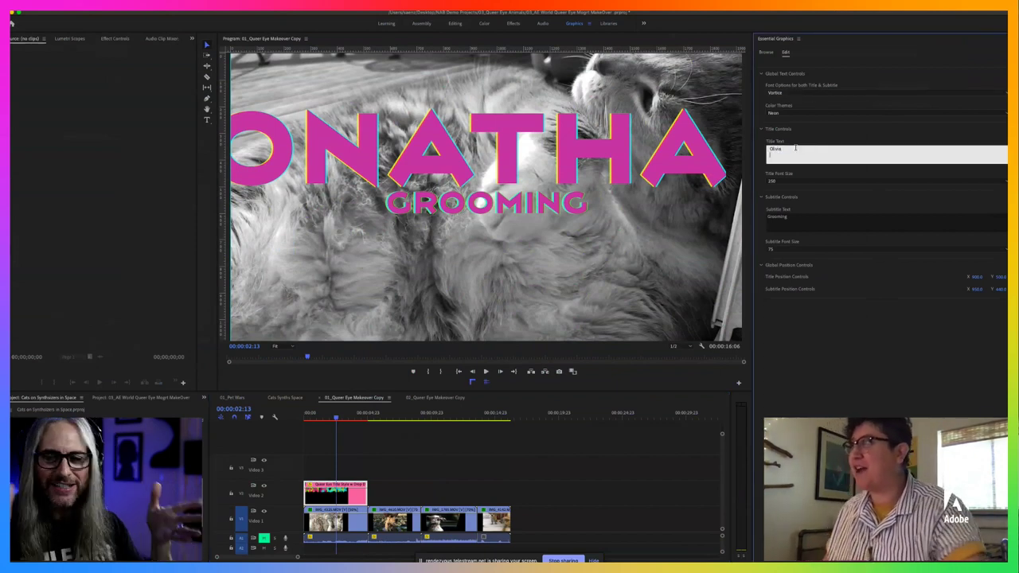
left_click(859, 201)
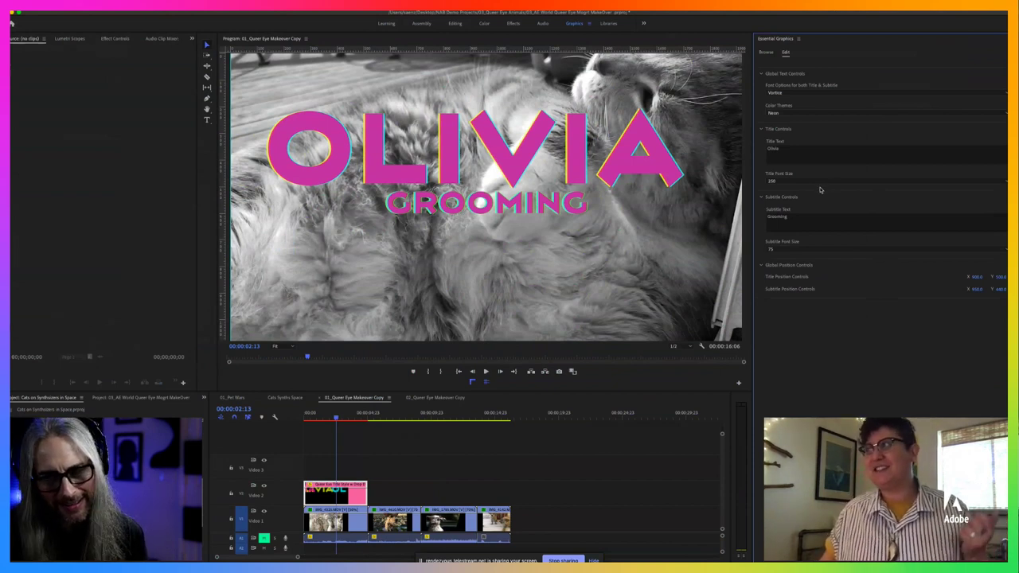
Step: Try the alternative fonts for title and subtitle, including Amboy and Acier Bat, and return to Vortice
left_click(824, 179)
left_click(819, 93)
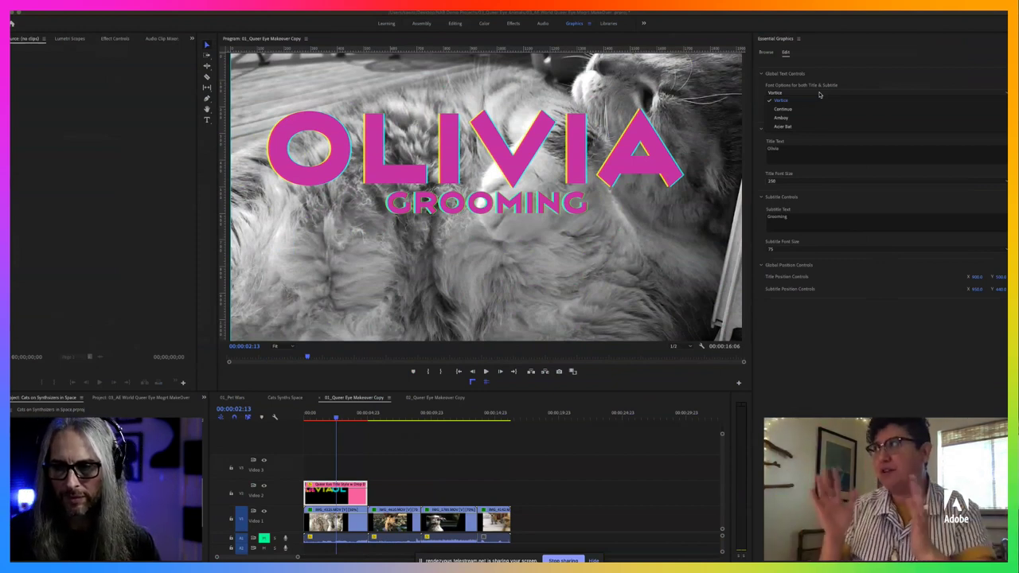
left_click(819, 95)
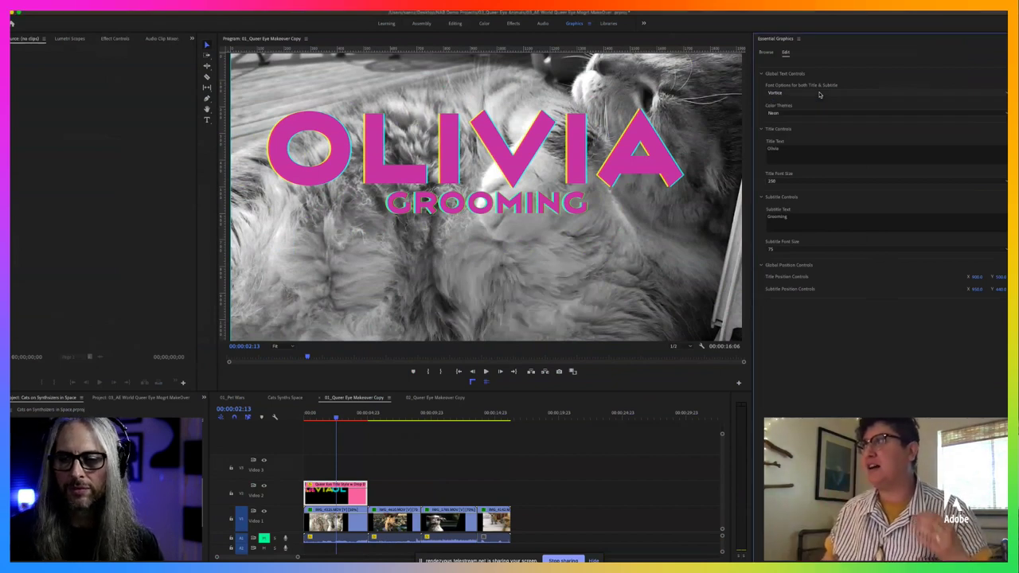
left_click(817, 95)
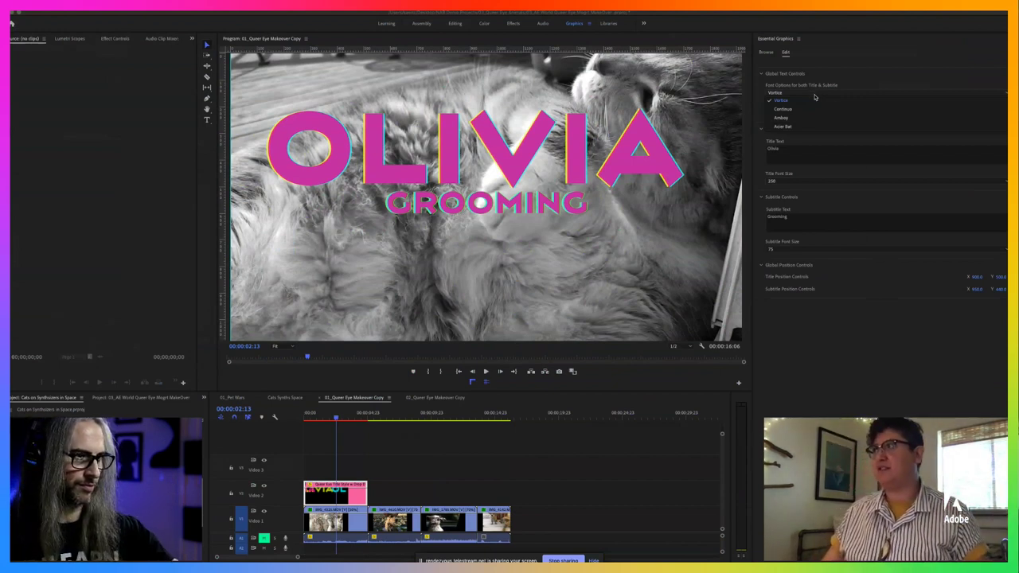
left_click(805, 109)
left_click(806, 93)
left_click(805, 112)
left_click(806, 93)
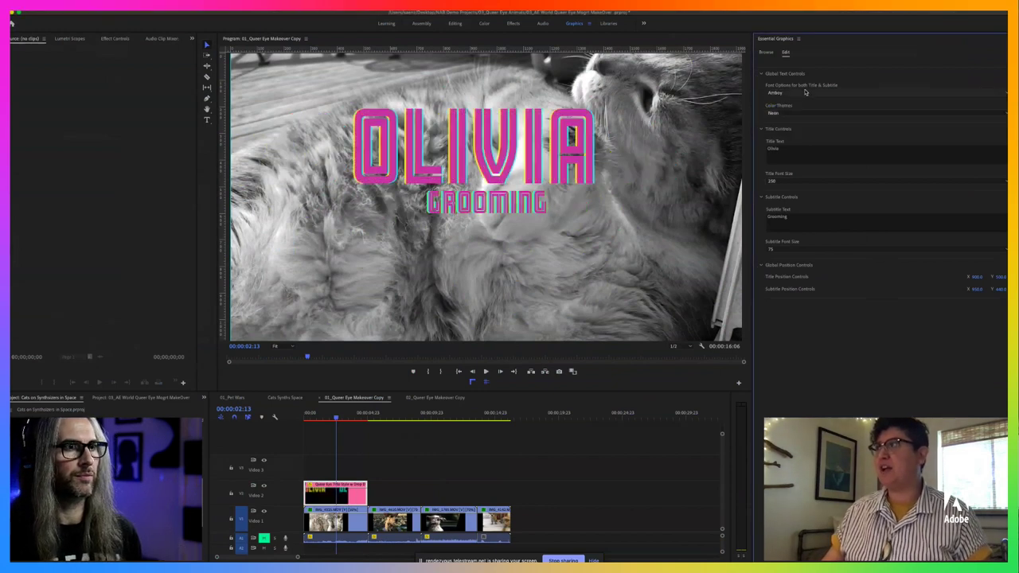
left_click(812, 127)
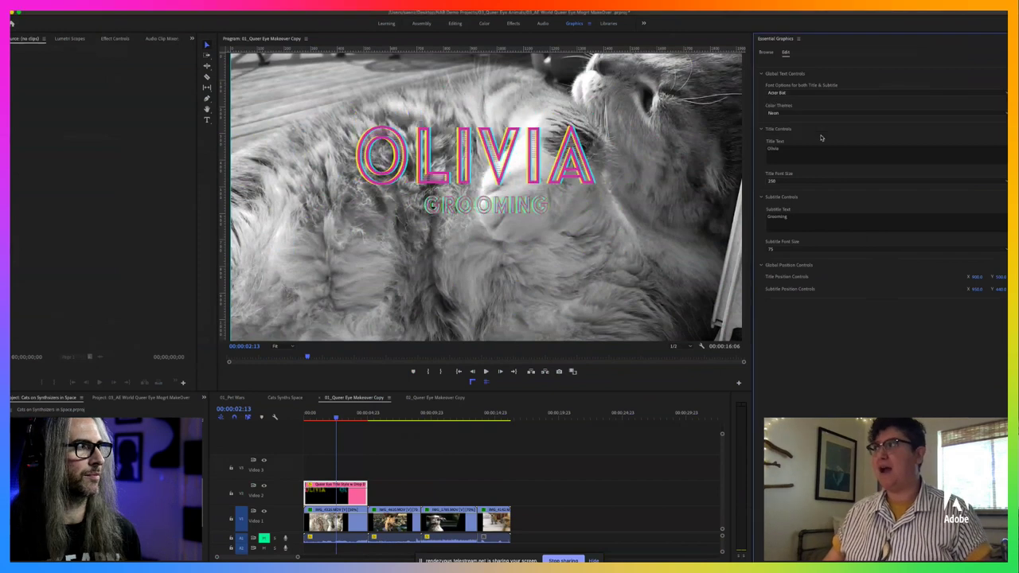
left_click(805, 93)
left_click(808, 101)
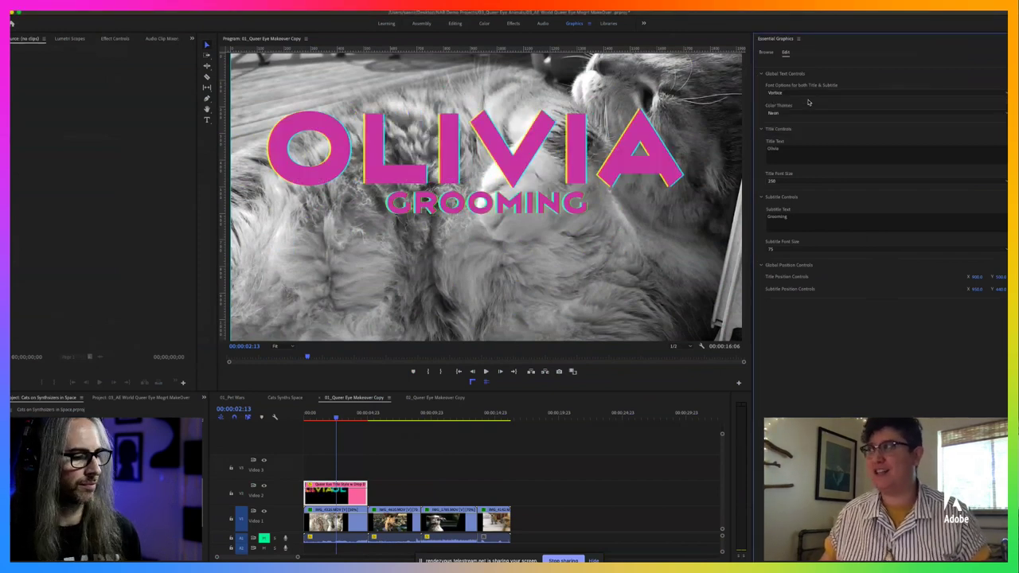
Step: Try the Space Mountain, Toy Story and Pale Summer color themes on the graphic, and return to Neon
left_click(805, 113)
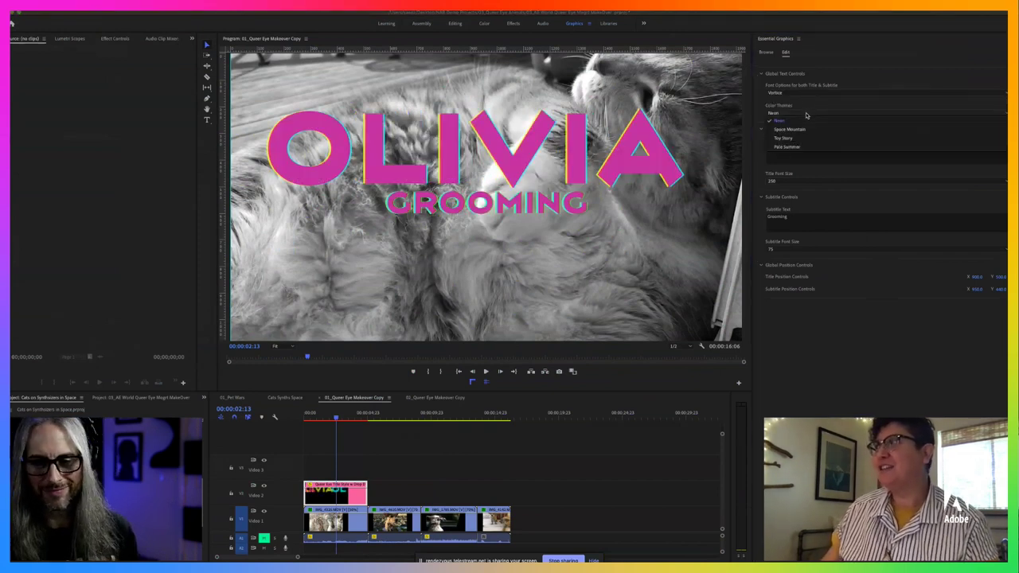
left_click(805, 129)
left_click(805, 114)
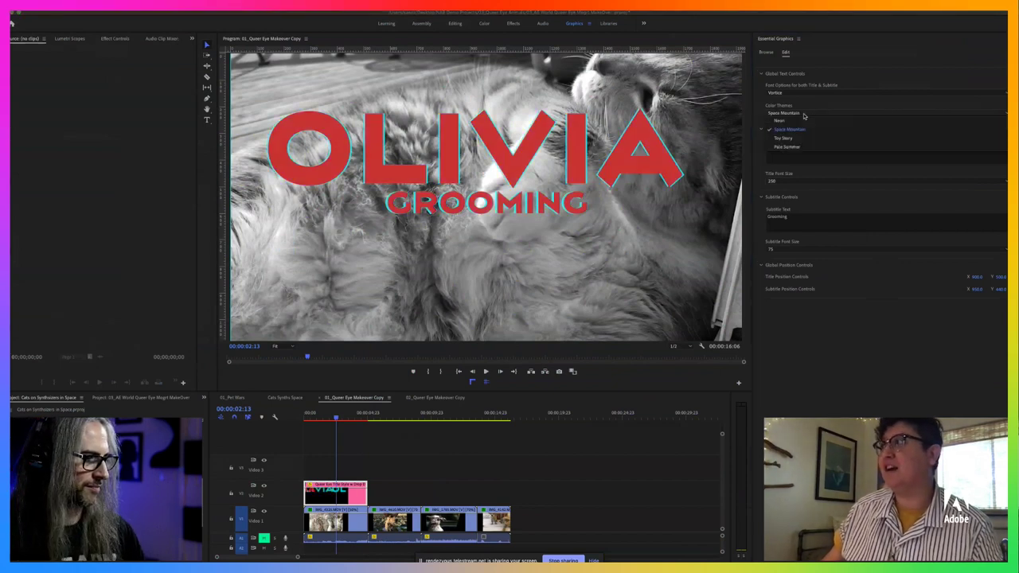
left_click(803, 137)
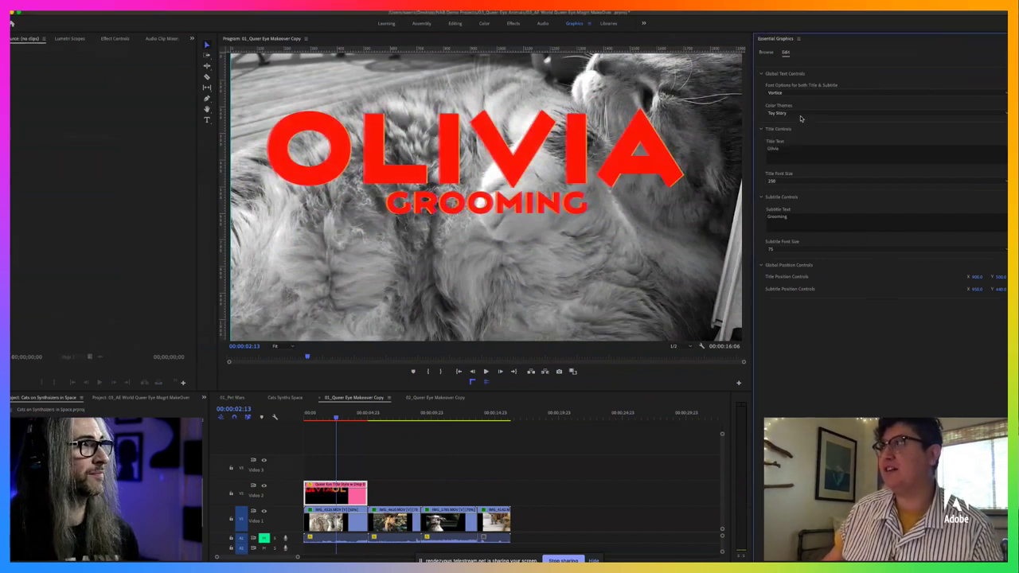
left_click(316, 415)
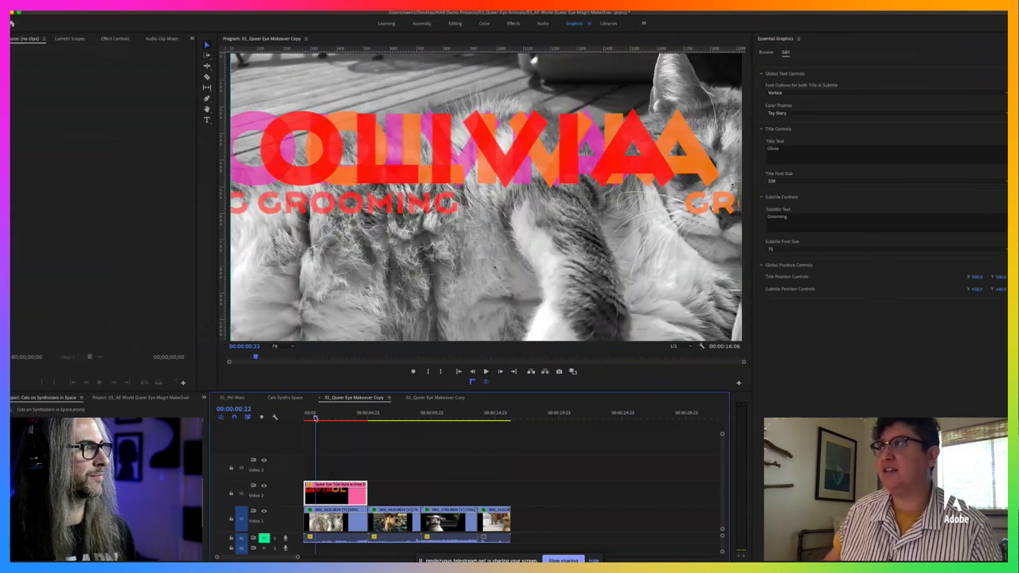
left_click(799, 114)
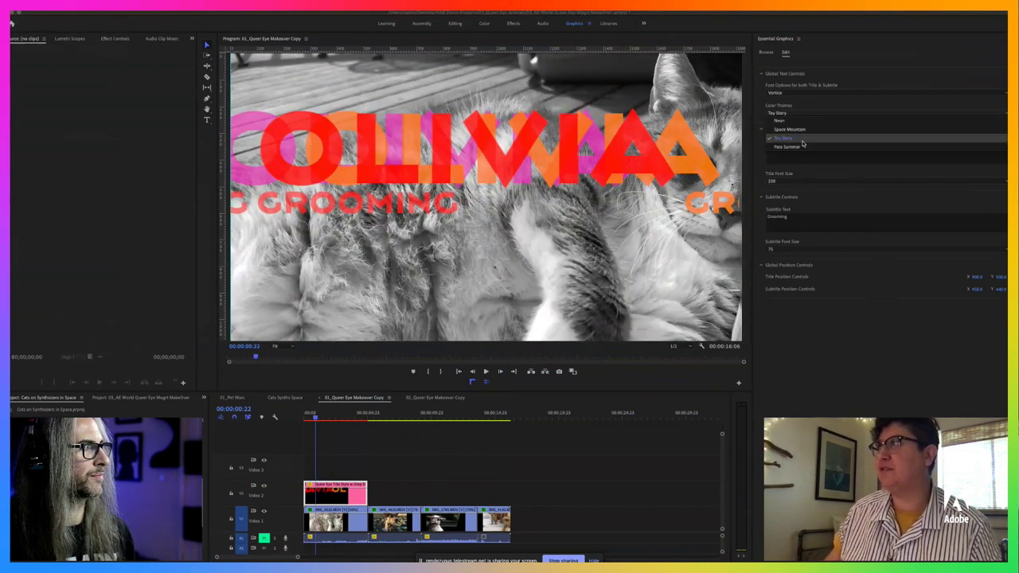
left_click(797, 146)
left_click(799, 114)
left_click(791, 122)
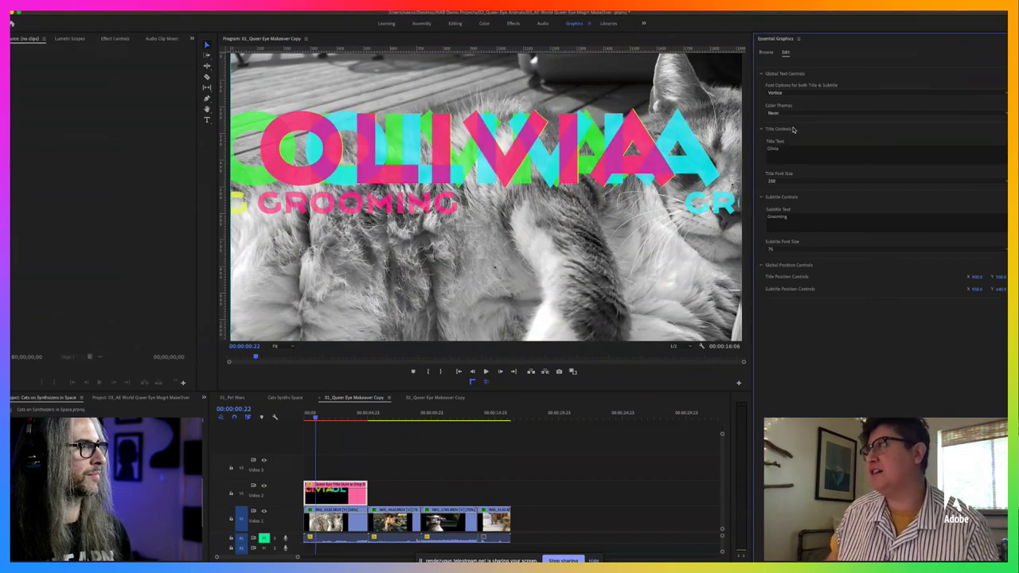
Step: Set the title font size to 175 and the subtitle font size to 50
left_click(790, 181)
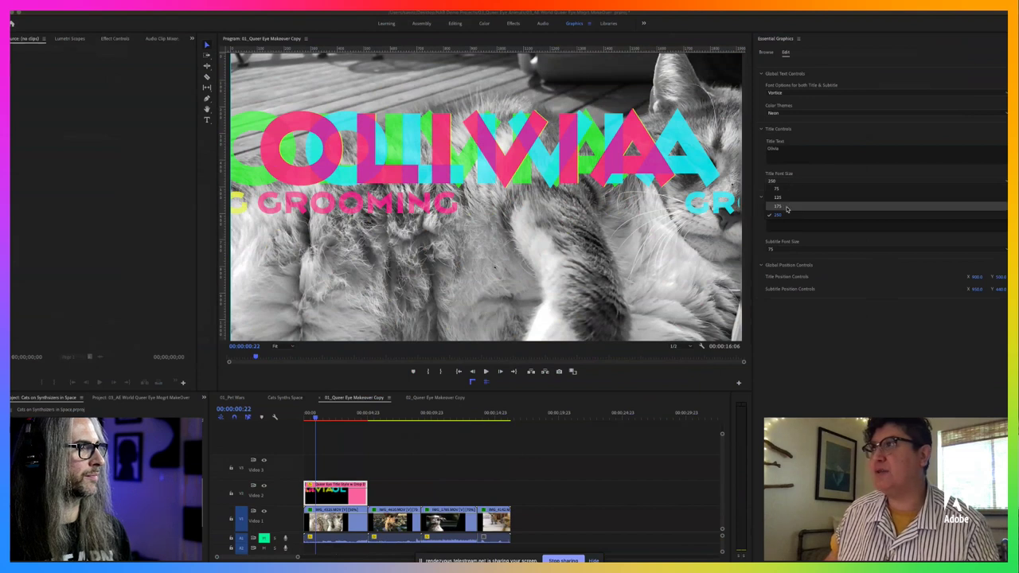
left_click(786, 208)
left_click(799, 250)
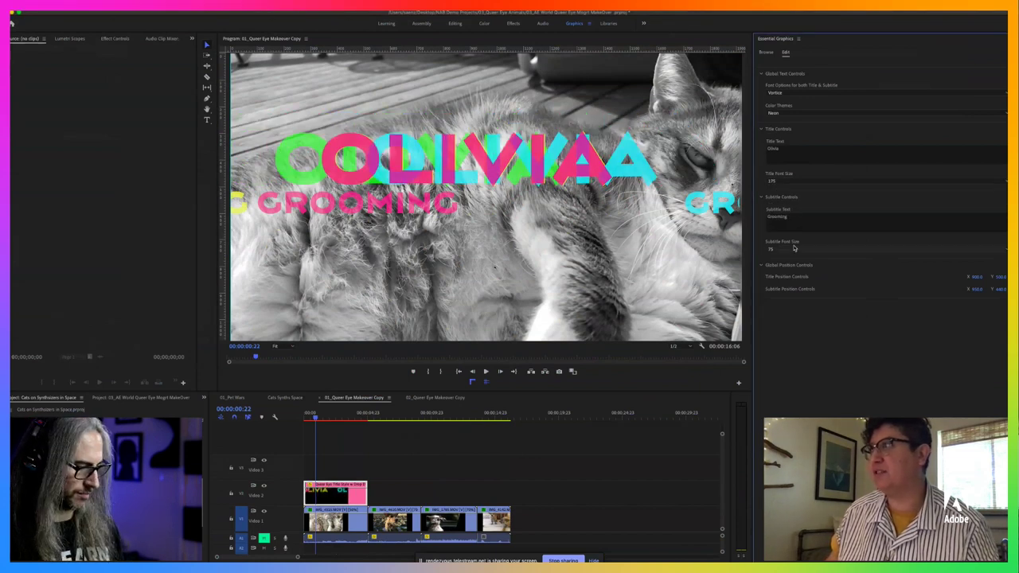
left_click(790, 257)
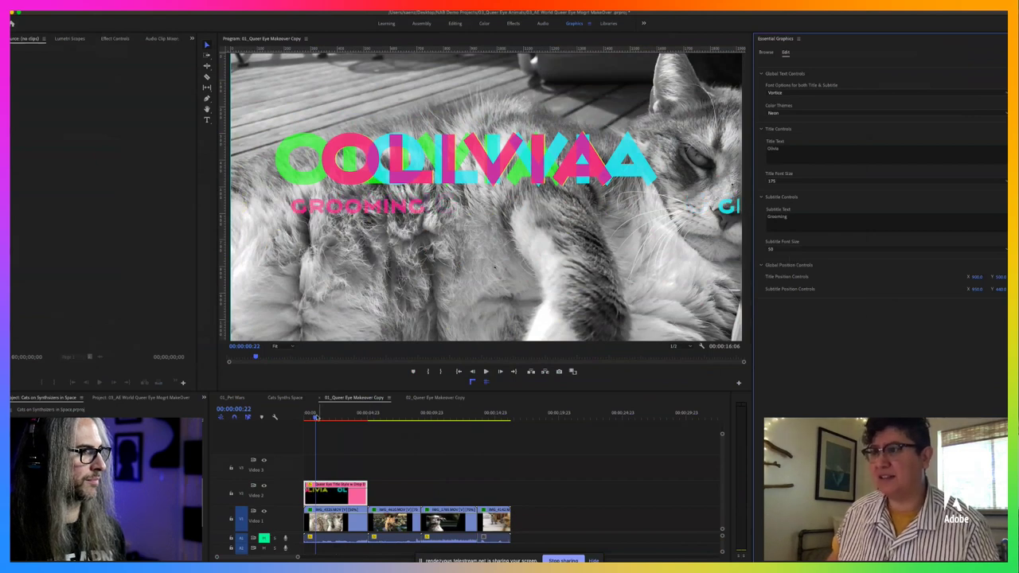
Step: Shift the title leftward in the frame by lowering its horizontal position value, keeping the subtitle in place
left_click_drag(316, 417, 324, 420)
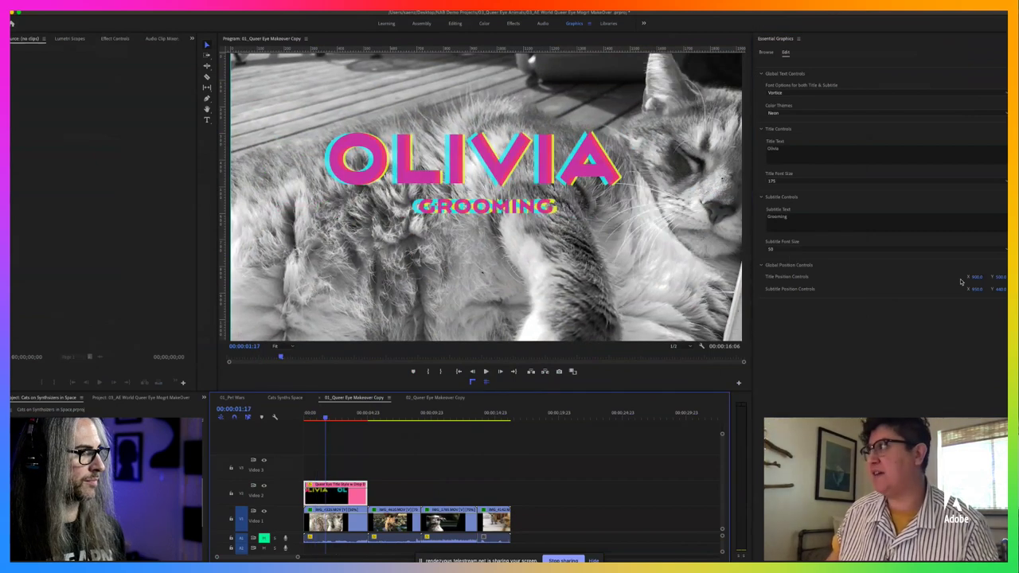
left_click_drag(977, 277, 993, 289)
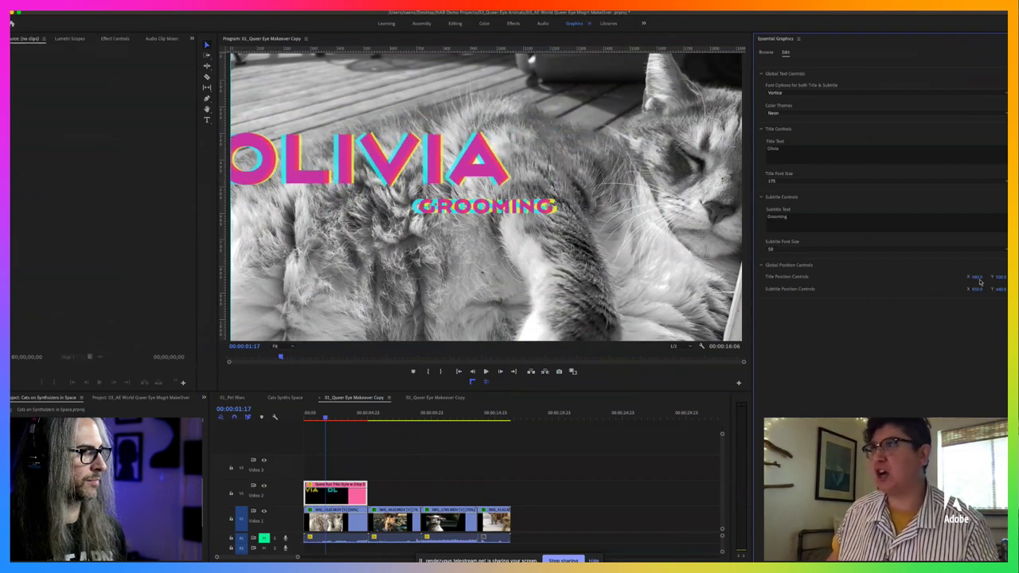
Step: Open the 02_Queer Eye Makeover Copy sequence and play it from near the start
left_click(437, 397)
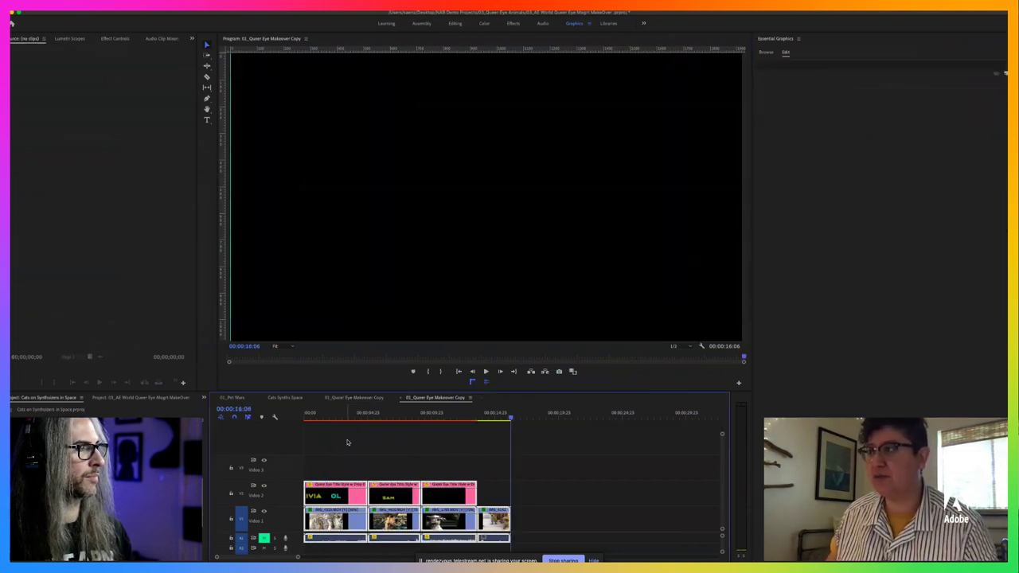
left_click(310, 415)
key("space")
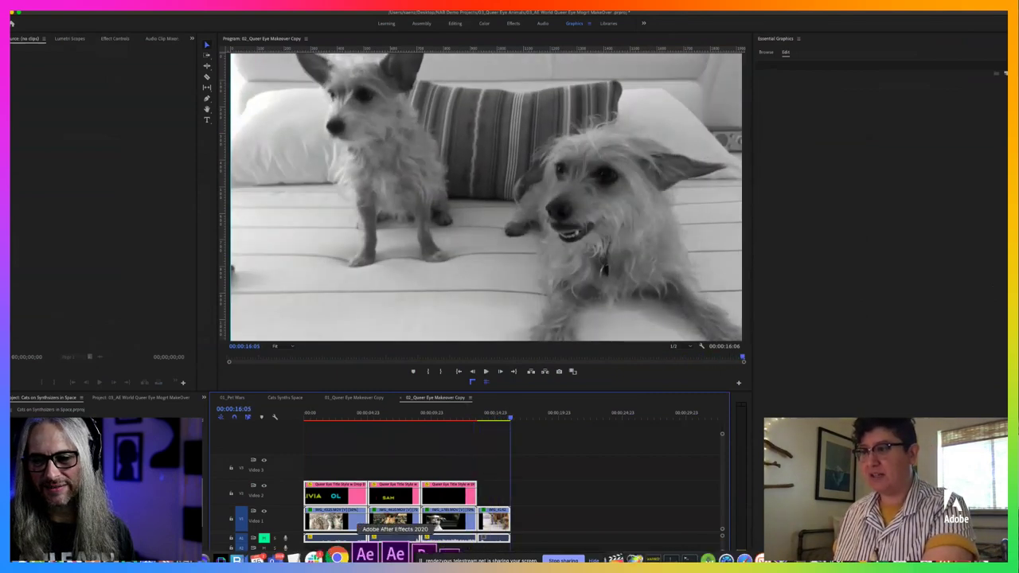
Step: Switch to the Queer Eye project in After Effects, and move the titles pre-comp's current time to 0;00;02;10
left_click(395, 556)
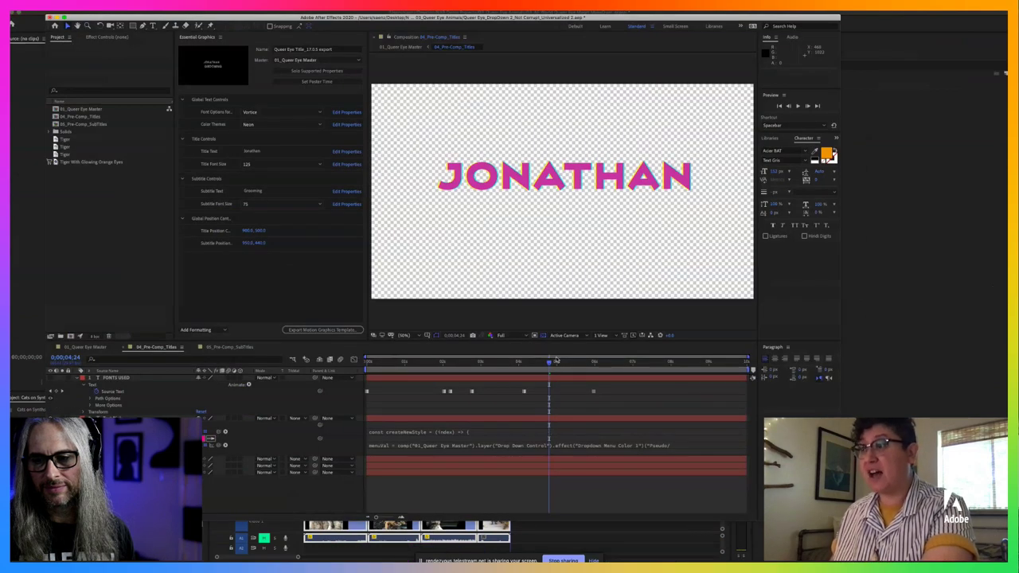
left_click_drag(555, 361, 448, 363)
left_click_drag(495, 17, 453, 12)
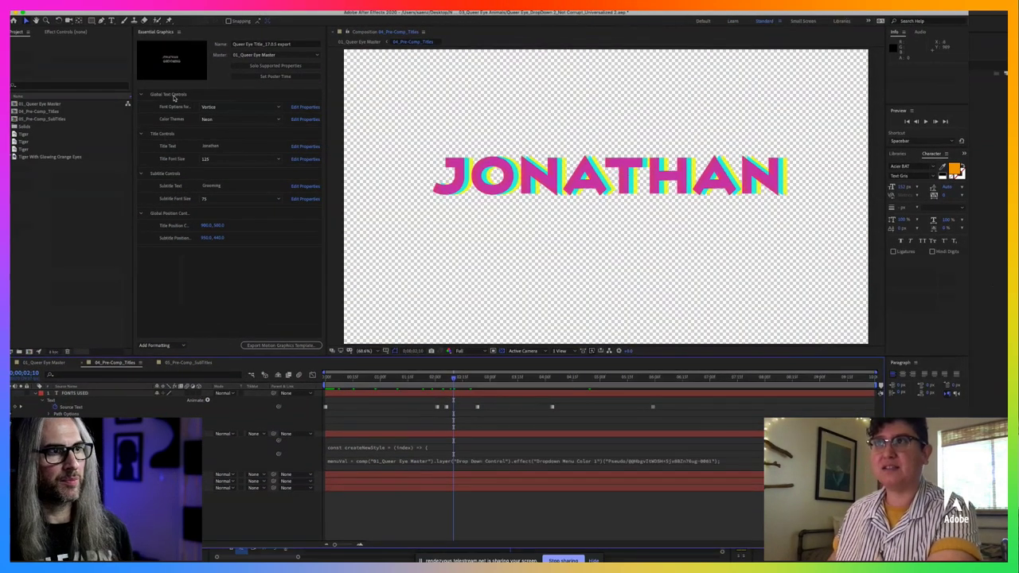
Step: Reveal the Font Options control from Global Text Controls in the timeline, and examine the Drop Down Control layer's effects
left_click(175, 97)
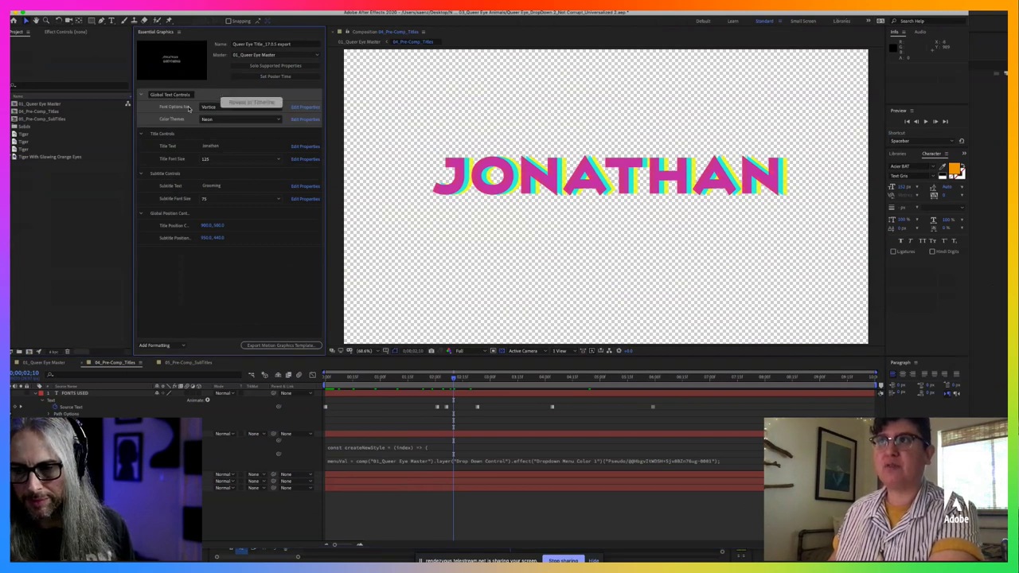
left_click(155, 107)
right_click(156, 107)
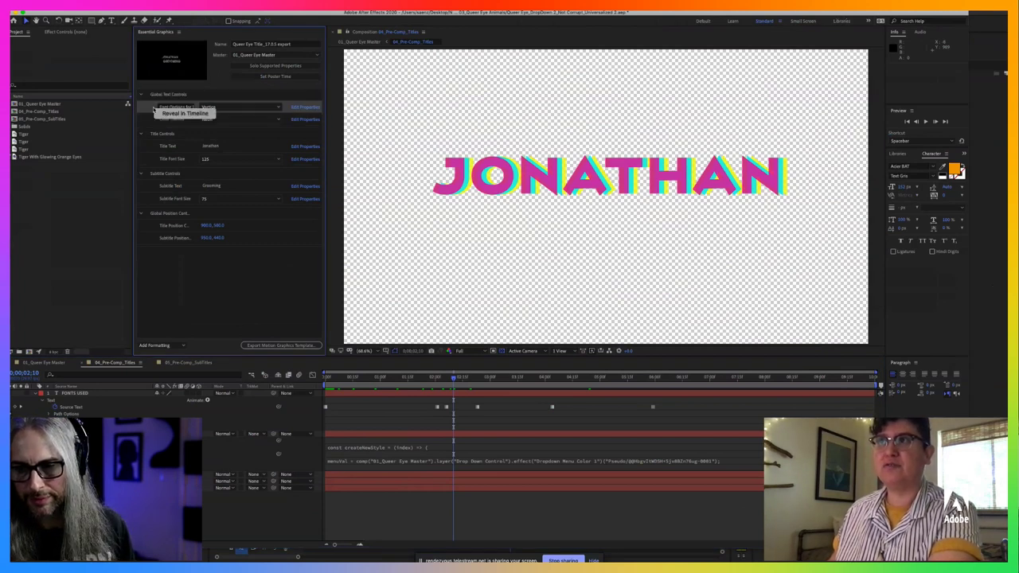
left_click(167, 114)
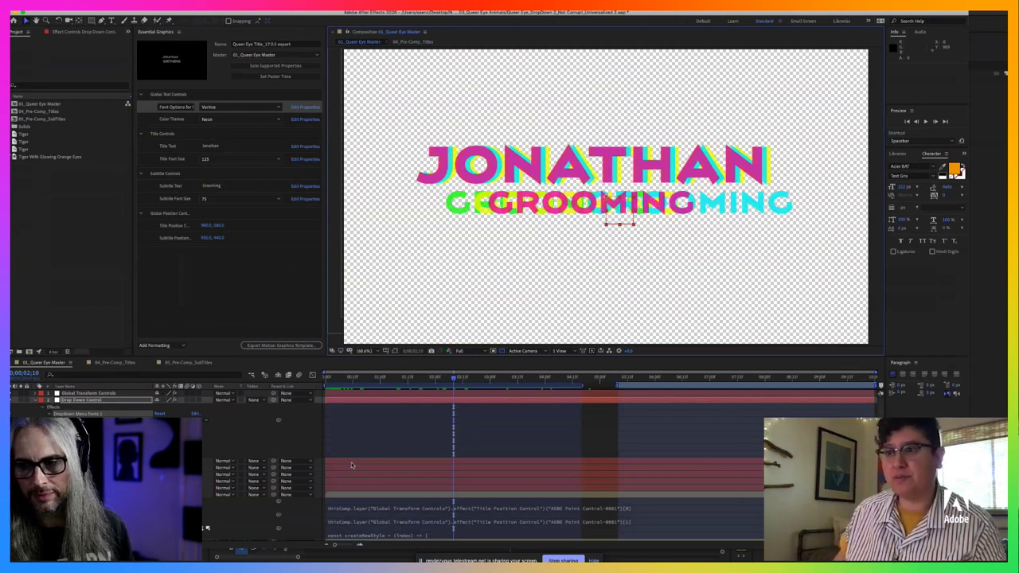
scroll(351, 462, "down", 2)
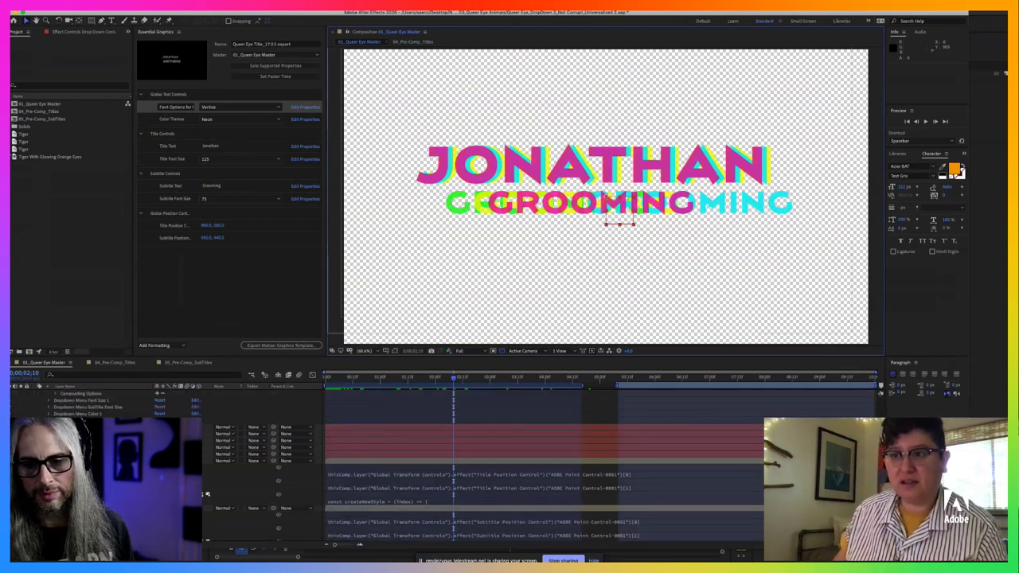
Step: Open the 04_Pre-Comp_Titles composition and reveal the expressions on its stacked colored text layers
double_click(43, 111)
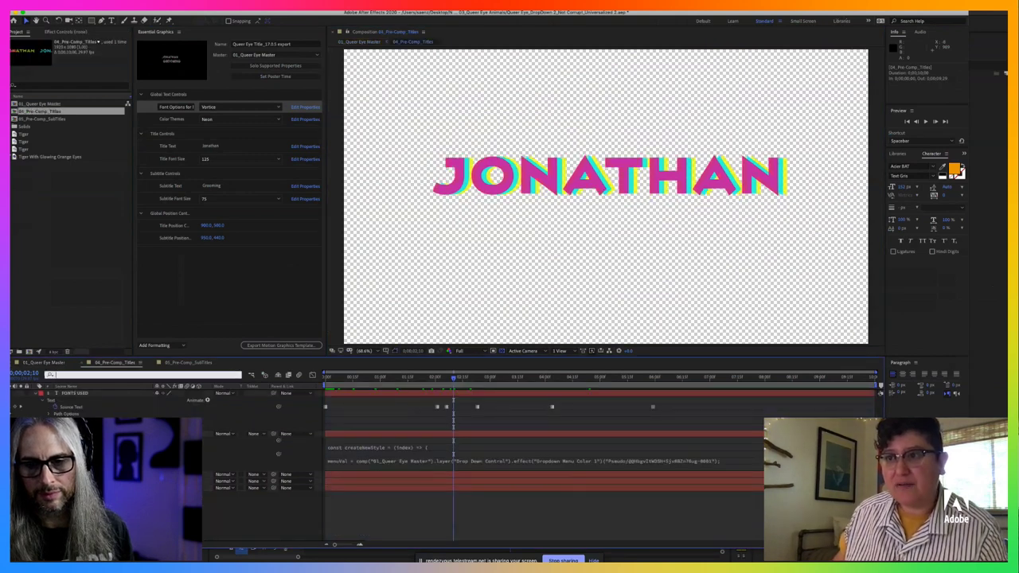
left_click(348, 434)
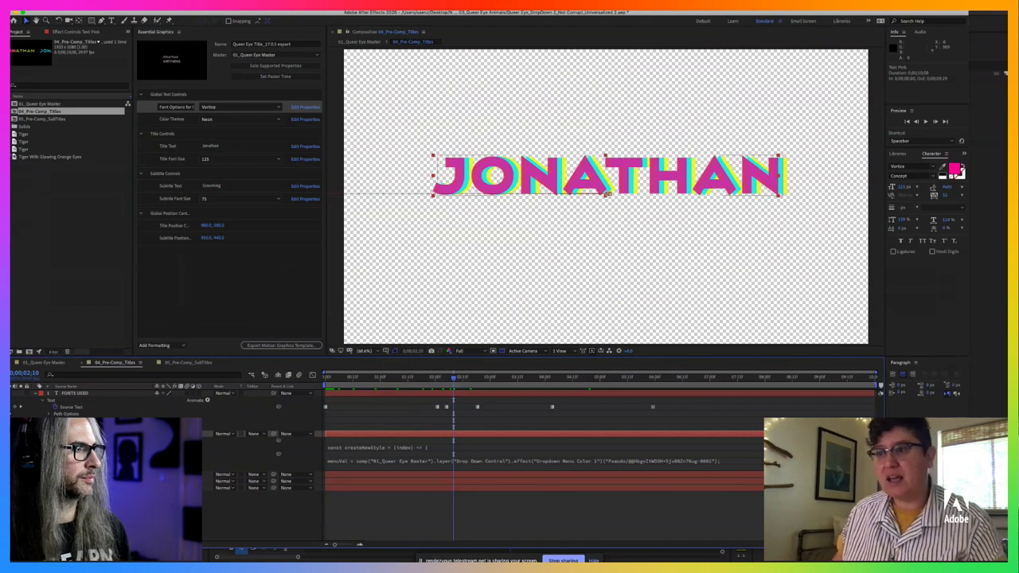
left_click(348, 474)
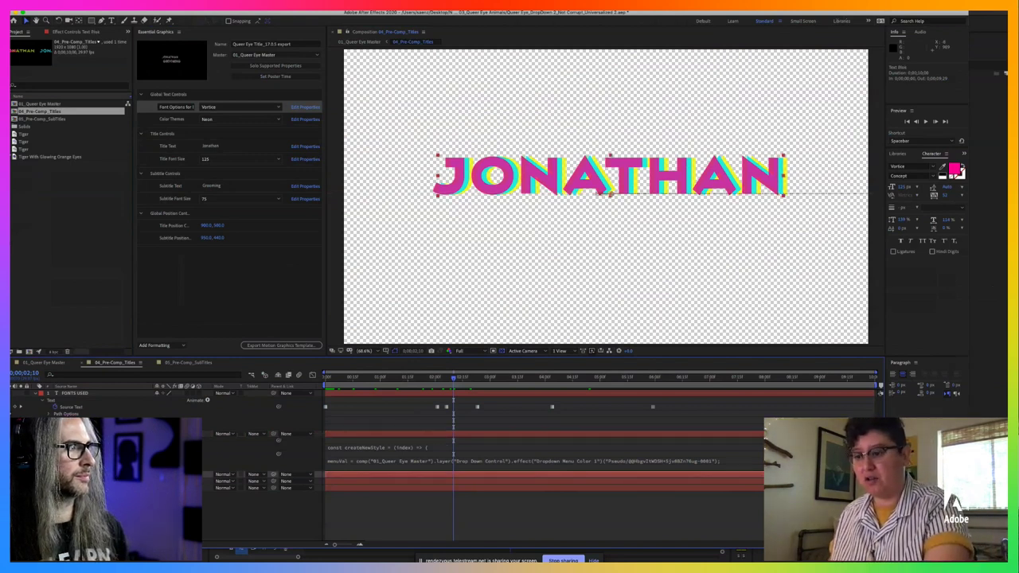
left_click(348, 488, "shift")
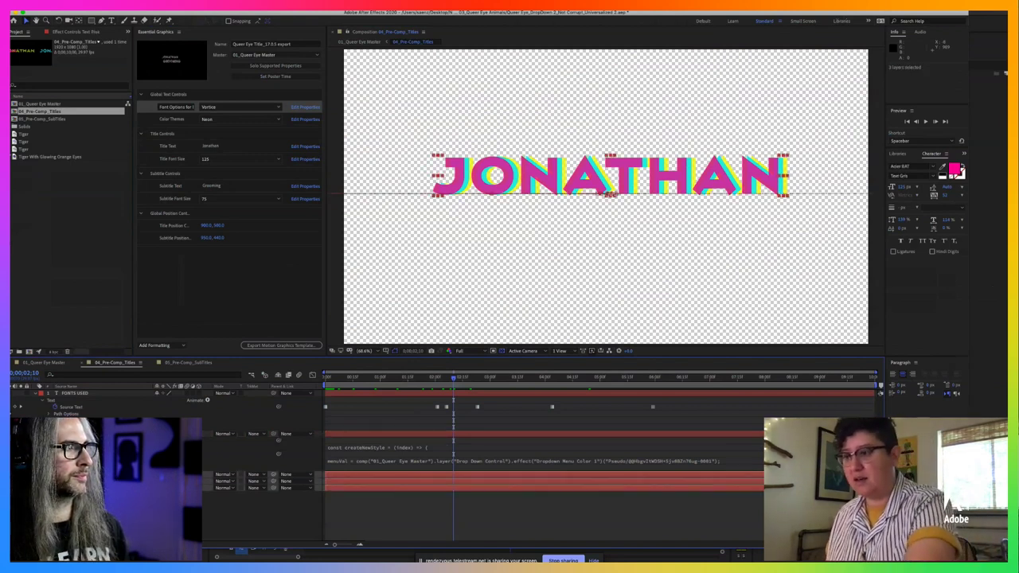
key("e")
key("e")
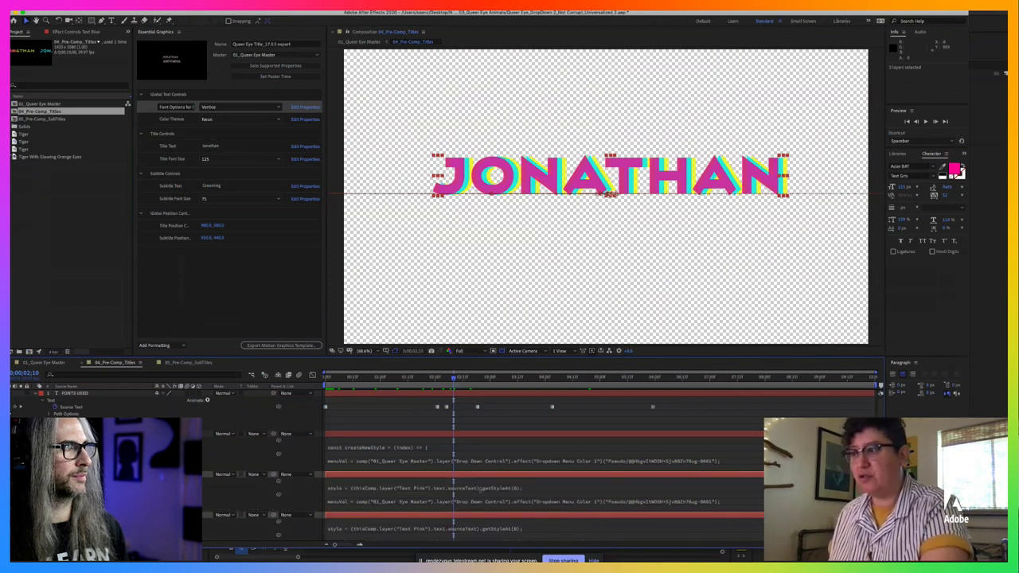
Step: Examine the source text expression that references the Text Pink layer and the color theme expression driven by Dropdown Menu Color 1
left_click(546, 492)
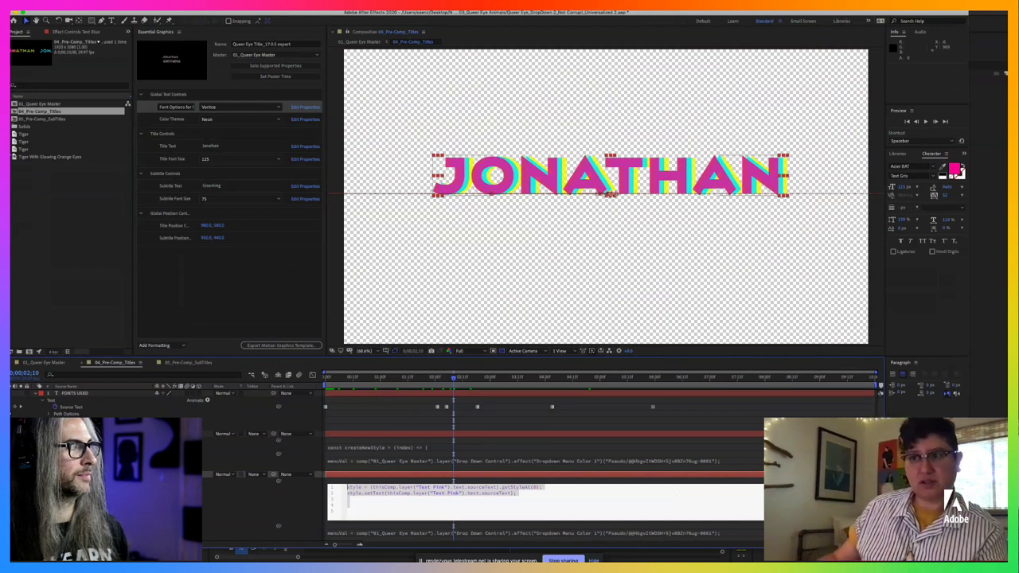
left_click(541, 433)
scroll(542, 469, "down", 5)
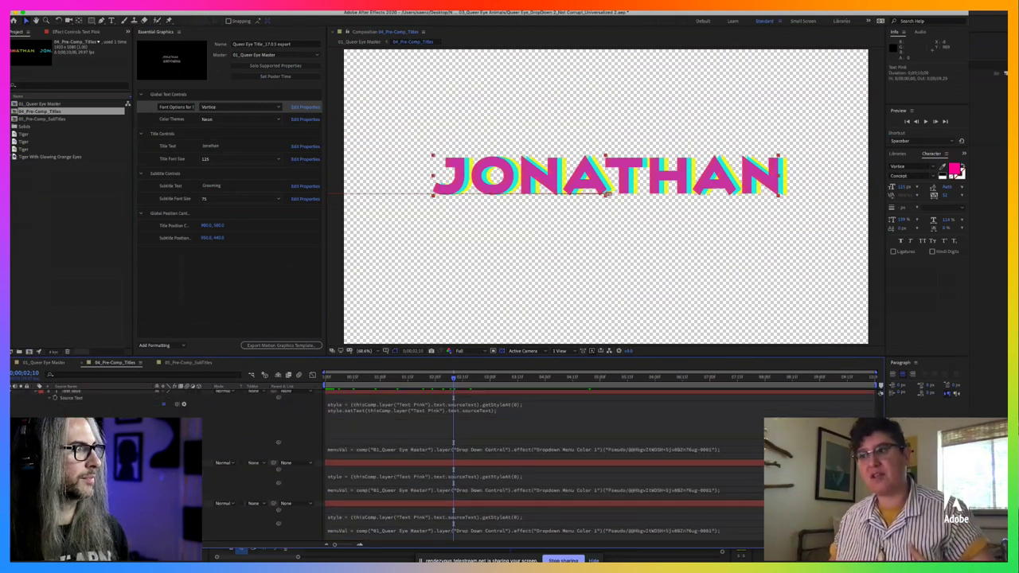
scroll(434, 518, "down", 4)
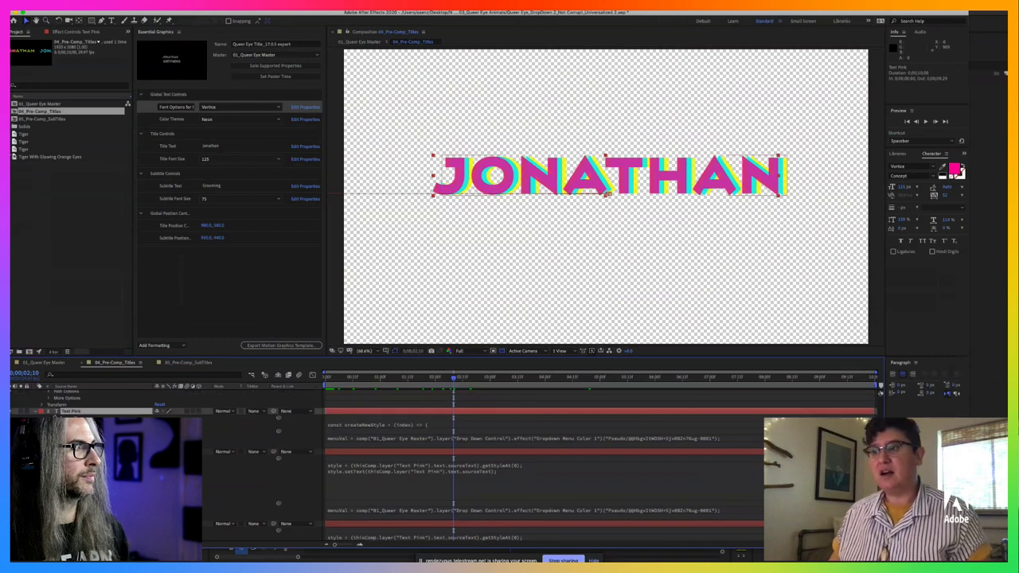
left_click(433, 518)
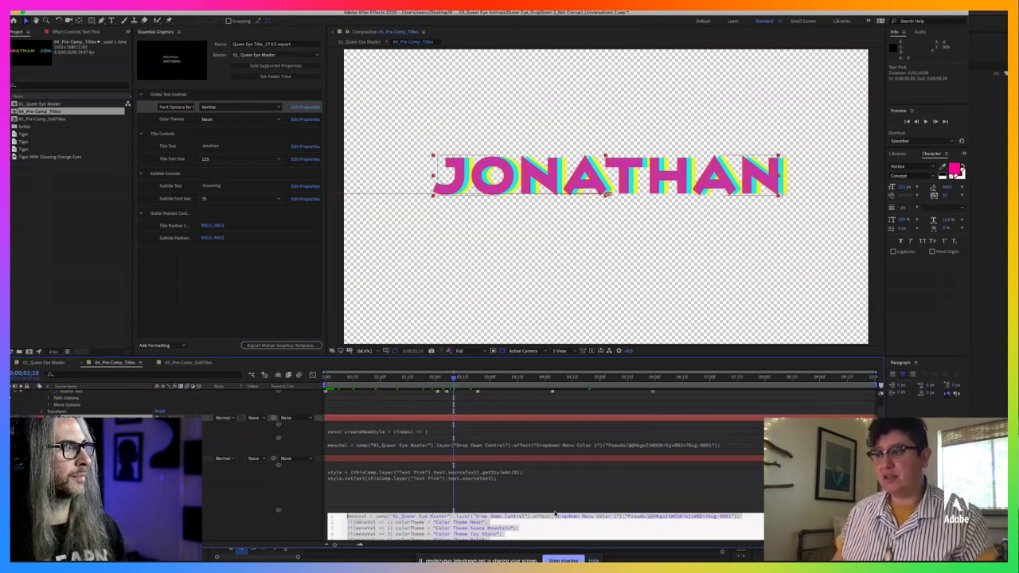
scroll(563, 529, "up", 1)
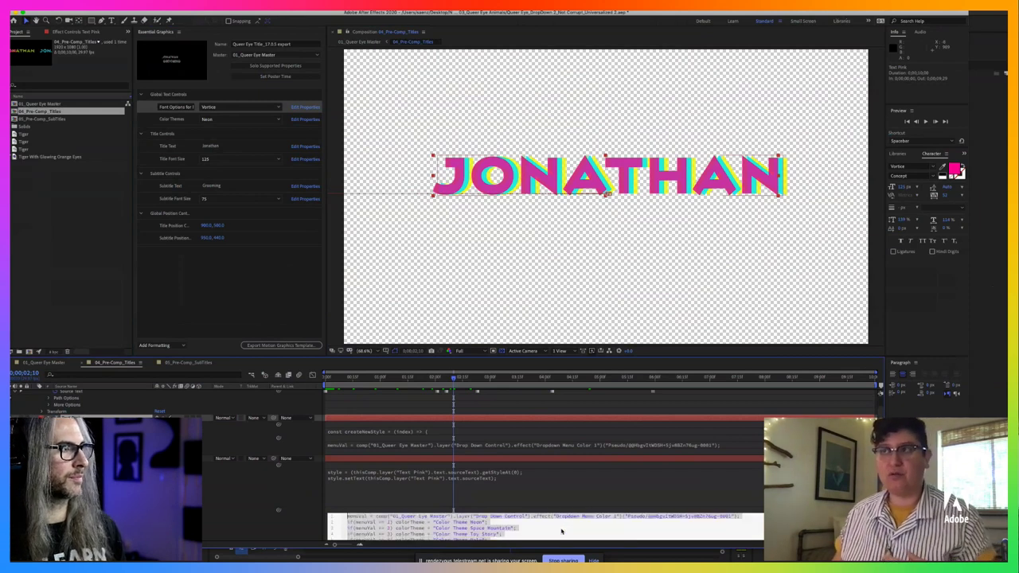
Step: Check the available title font options, and scrub the titles pre-comp from its start to 0;00;02;25
left_click(230, 108)
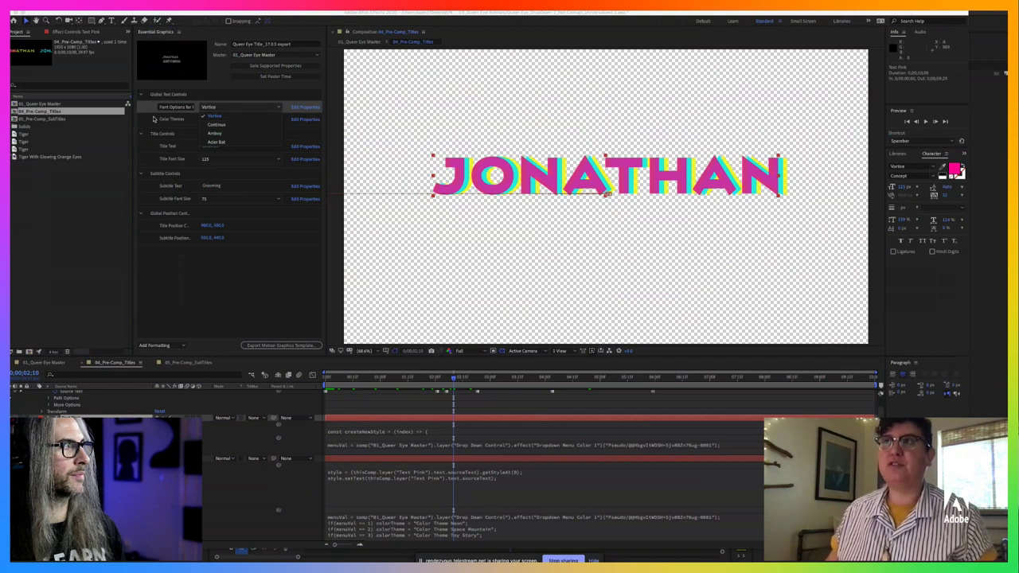
left_click(162, 120)
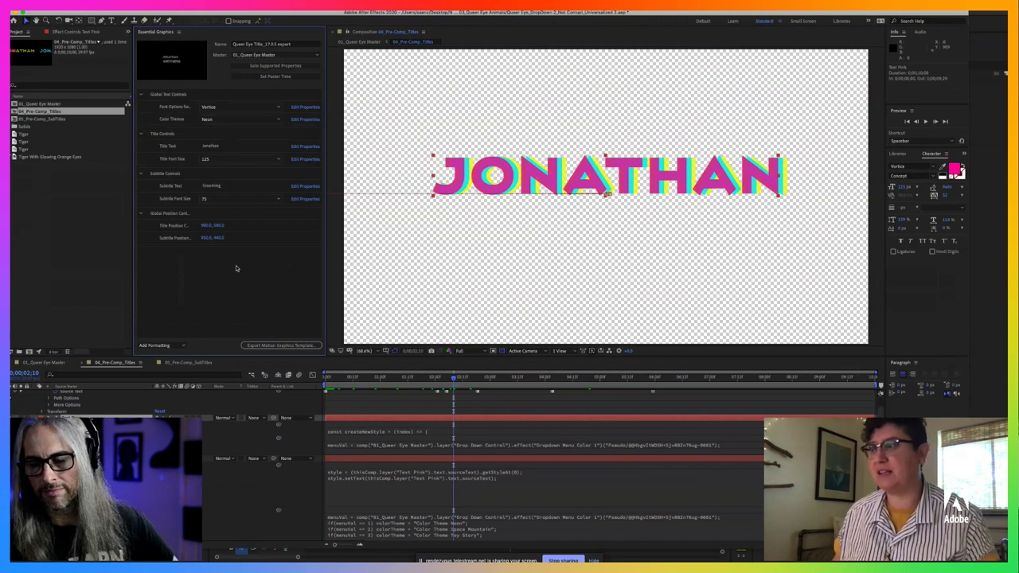
left_click(327, 379)
left_click_drag(327, 380, 482, 387)
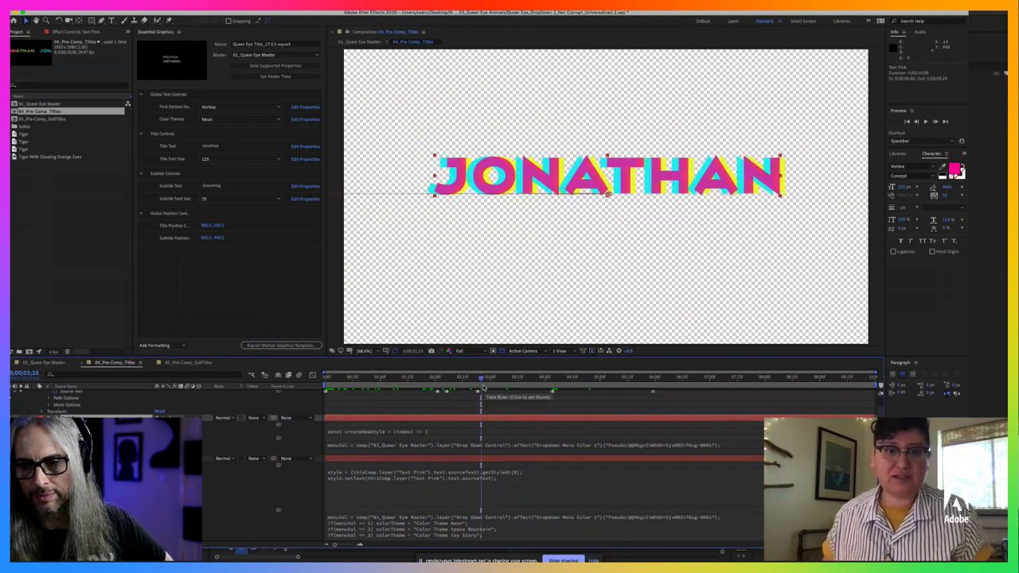